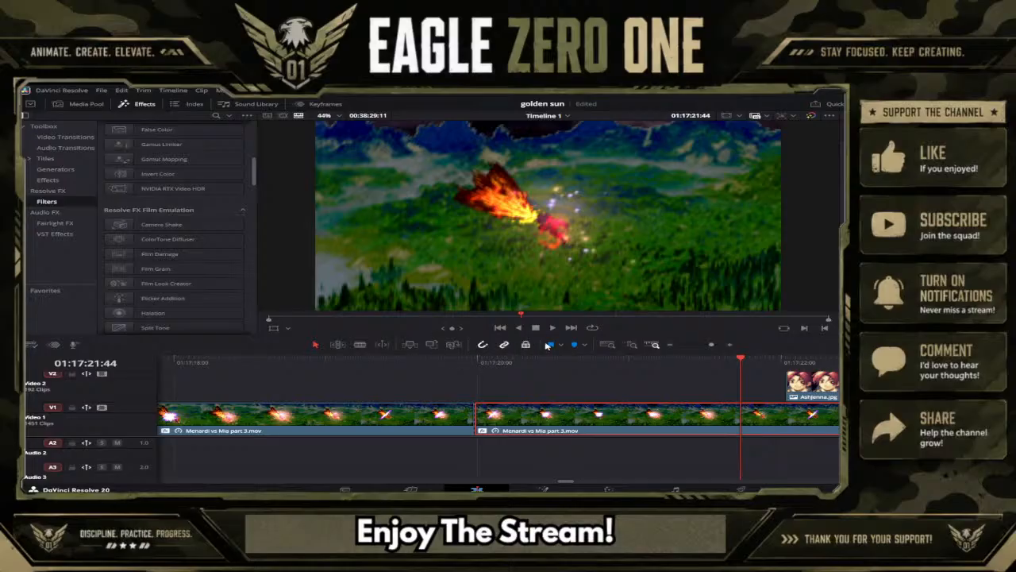
# Play back the dragon battle section of the timeline to review the captioned clips and their cuts.
pyautogui.click(703, 344)
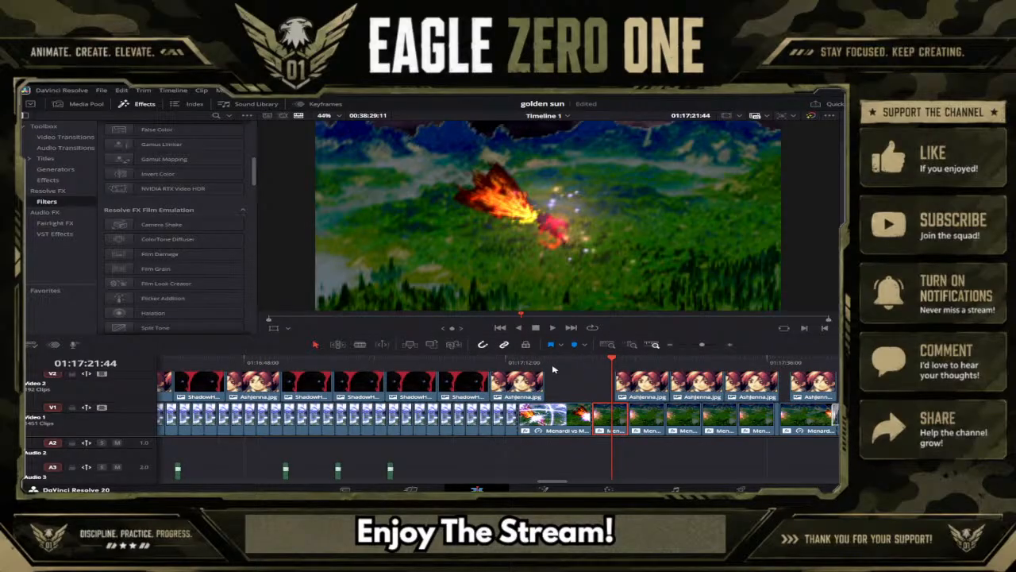
pyautogui.click(558, 362)
pyautogui.click(553, 327)
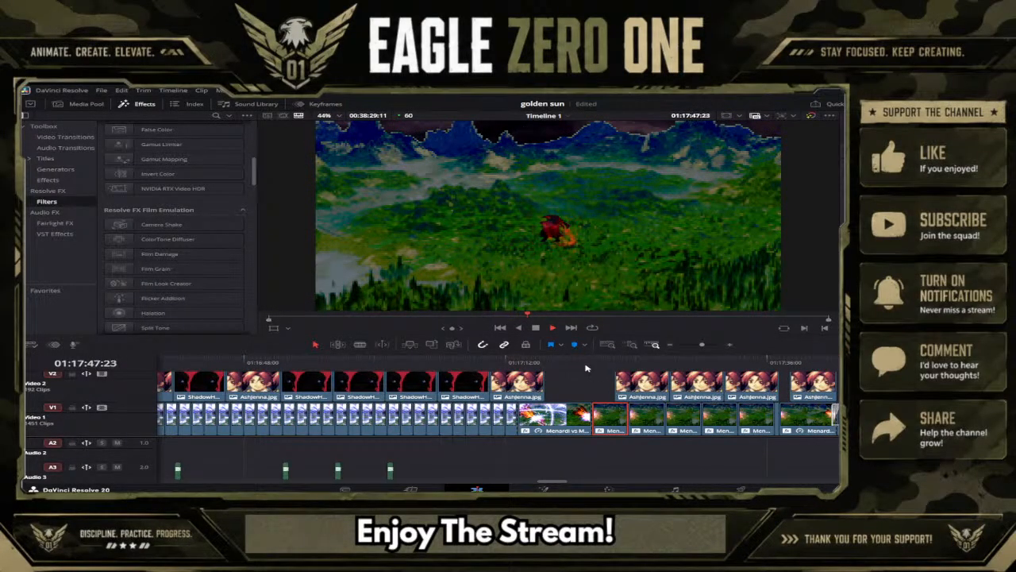
pyautogui.click(535, 328)
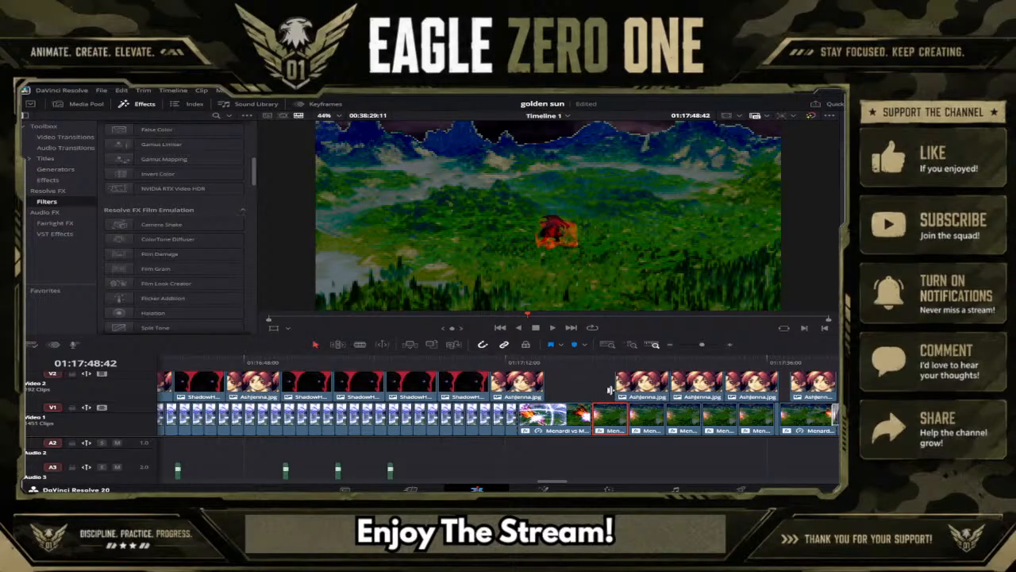
pyautogui.moveTo(598, 365); pyautogui.dragTo(617, 361)
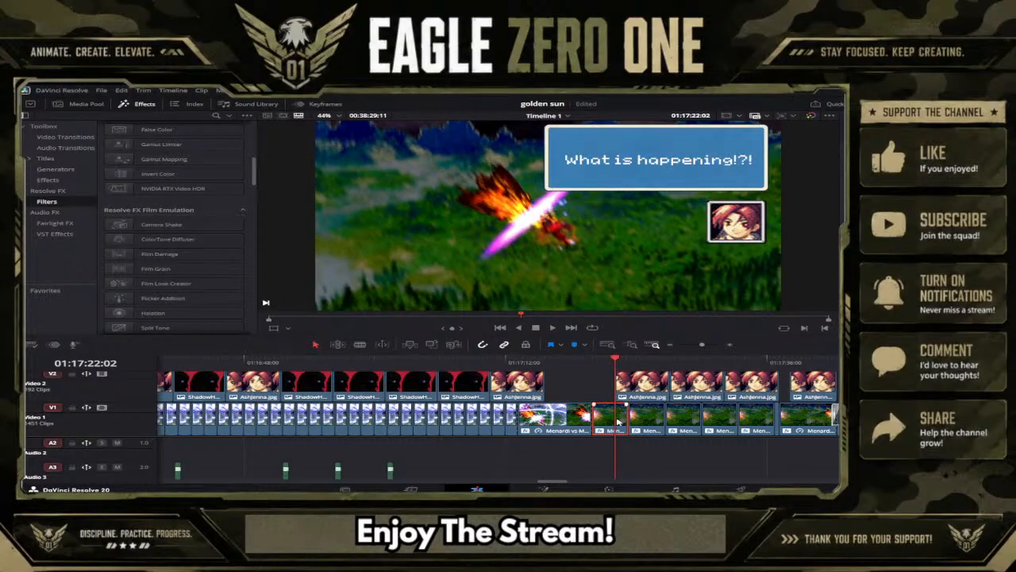
pyautogui.click(690, 421)
pyautogui.click(778, 416)
pyautogui.click(816, 419)
pyautogui.click(707, 362)
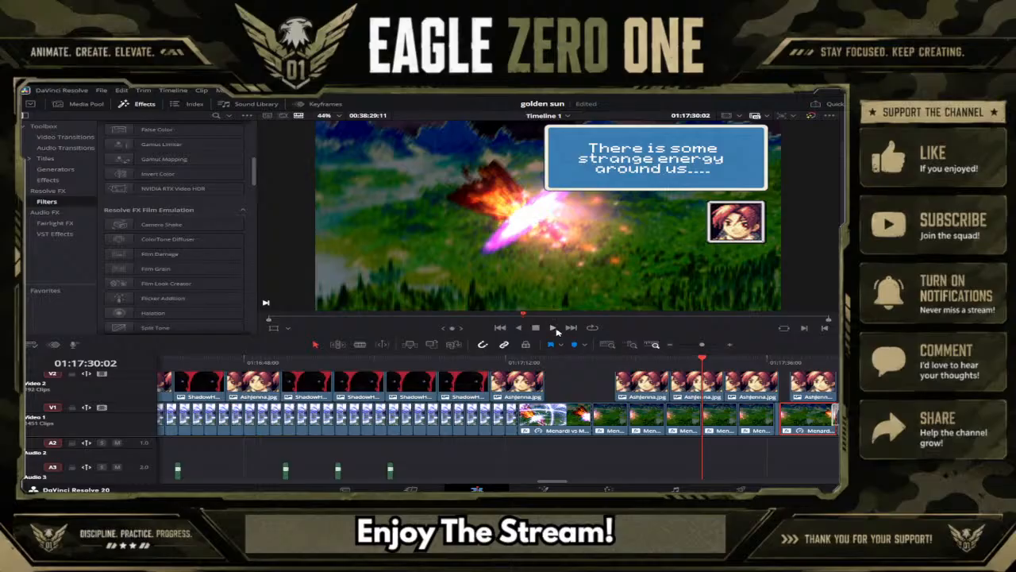
pyautogui.click(554, 328)
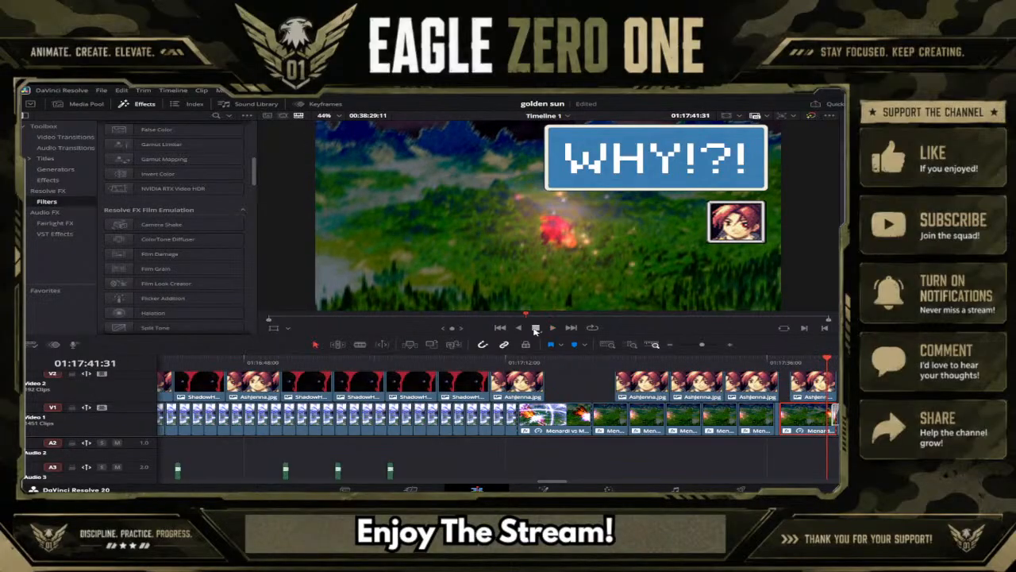
# Delete the transition on Video 1 where the "WHY!?!" caption ends, and play back the bare cut.
pyautogui.click(708, 345)
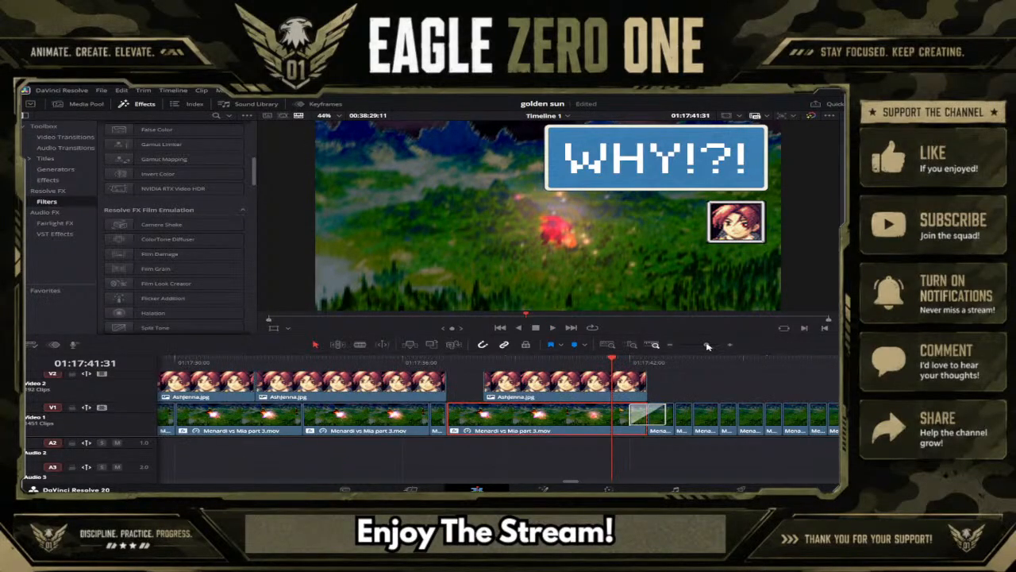
pyautogui.click(656, 410)
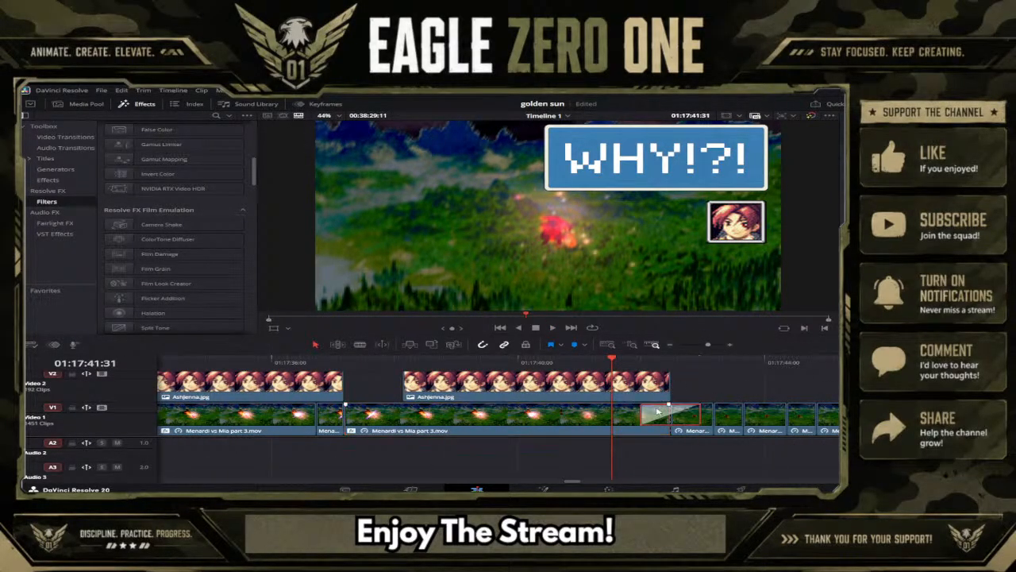
pyautogui.click(690, 465)
pyautogui.click(483, 363)
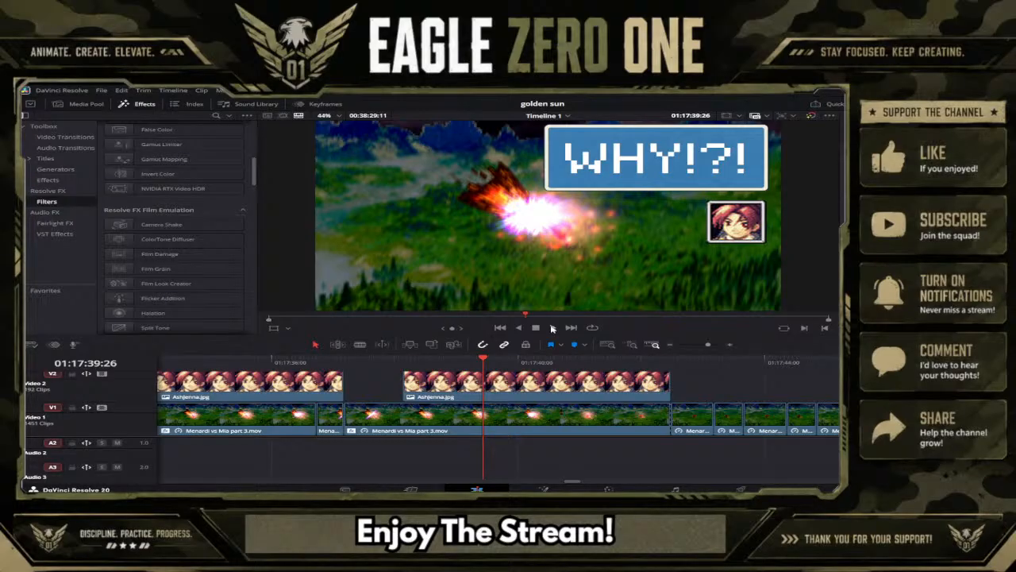
pyautogui.click(553, 328)
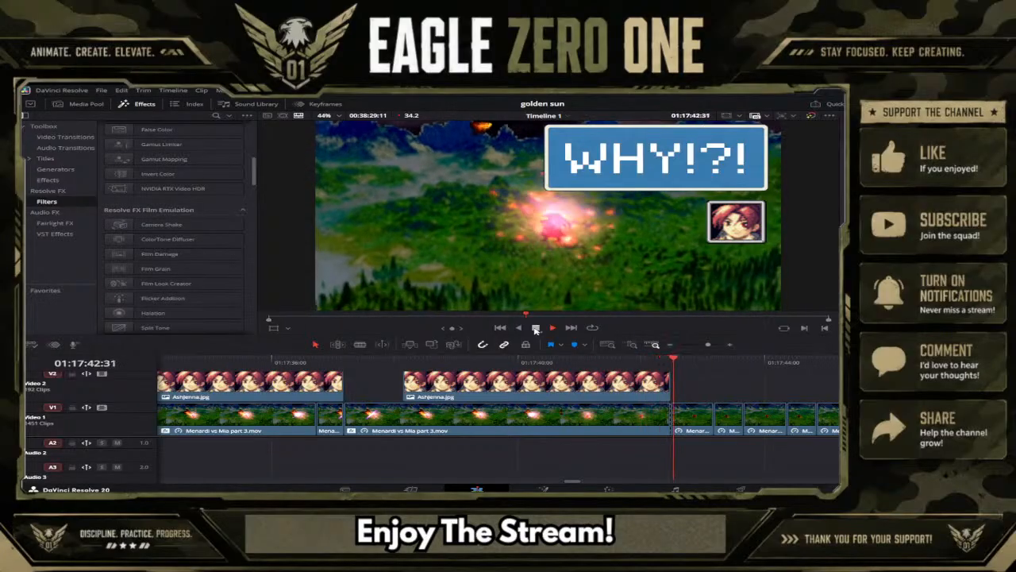
pyautogui.click(536, 328)
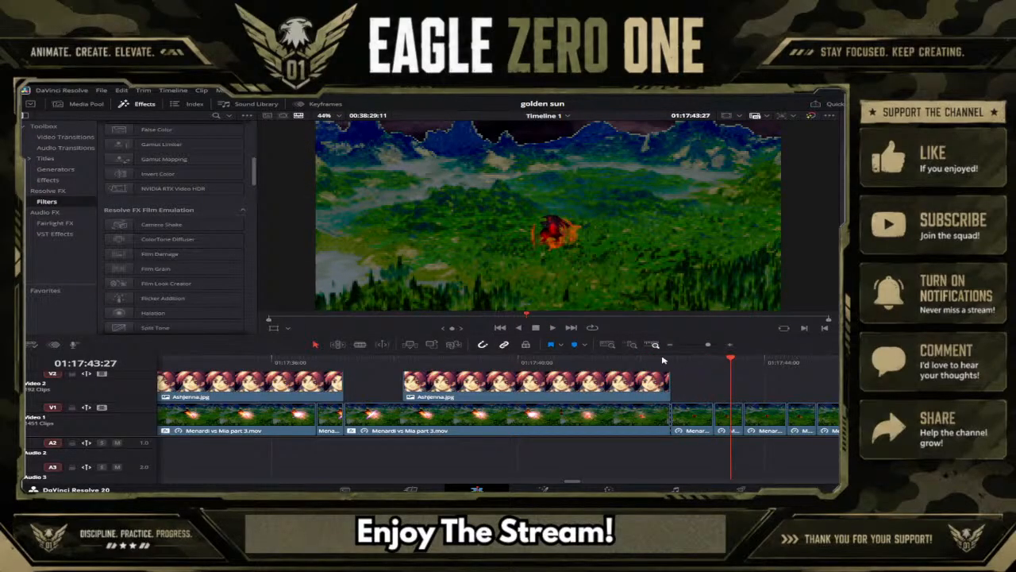
# Apply the Brightness Flash Fusion transition to the Video 1 cut where the "WHY!?!" caption ends.
pyautogui.click(664, 359)
pyautogui.moveTo(664, 360); pyautogui.dragTo(672, 359)
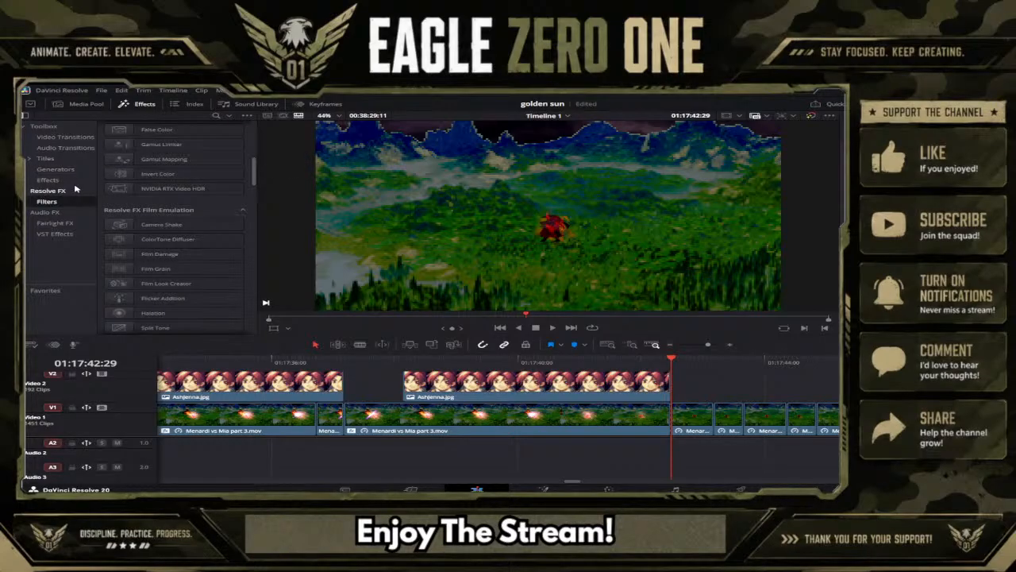
pyautogui.click(65, 137)
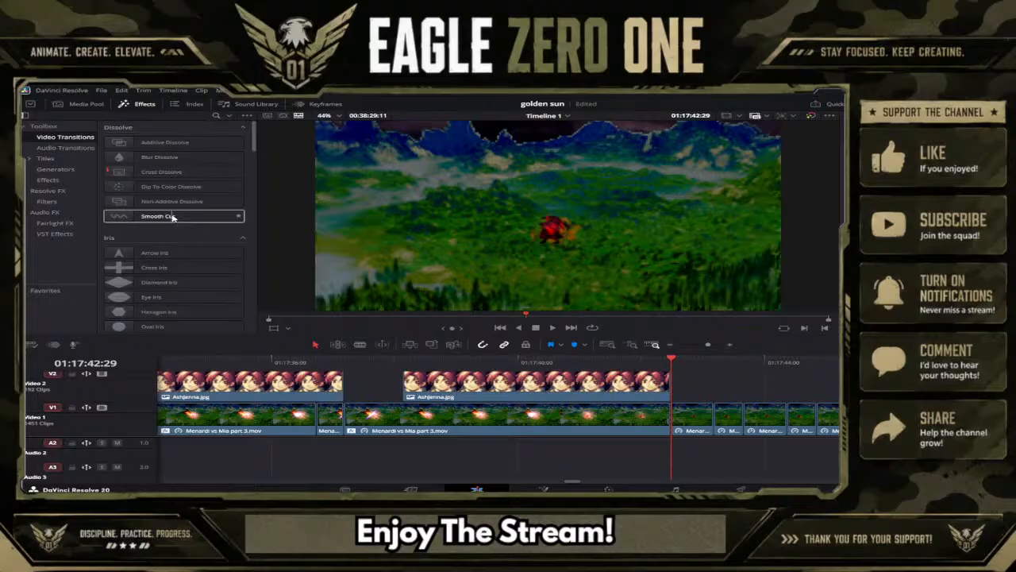
pyautogui.scroll(-8, 173, 218)
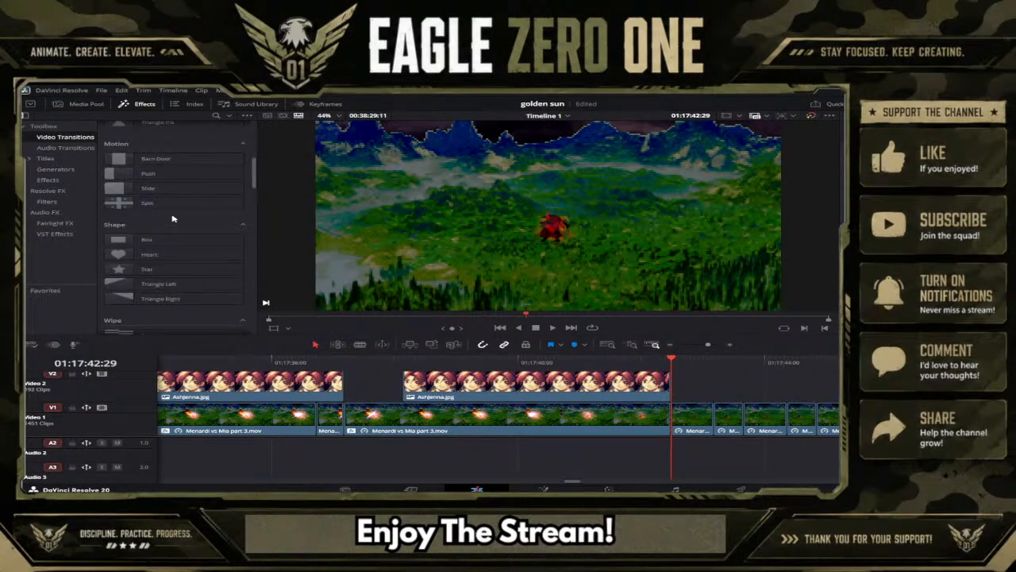
pyautogui.scroll(-2, 172, 217)
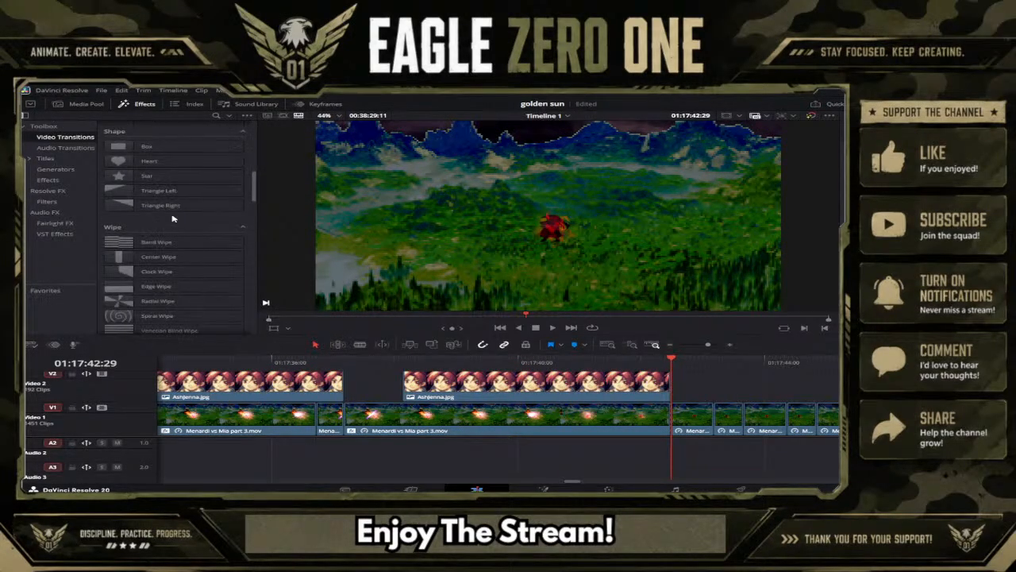
pyautogui.scroll(-4, 173, 217)
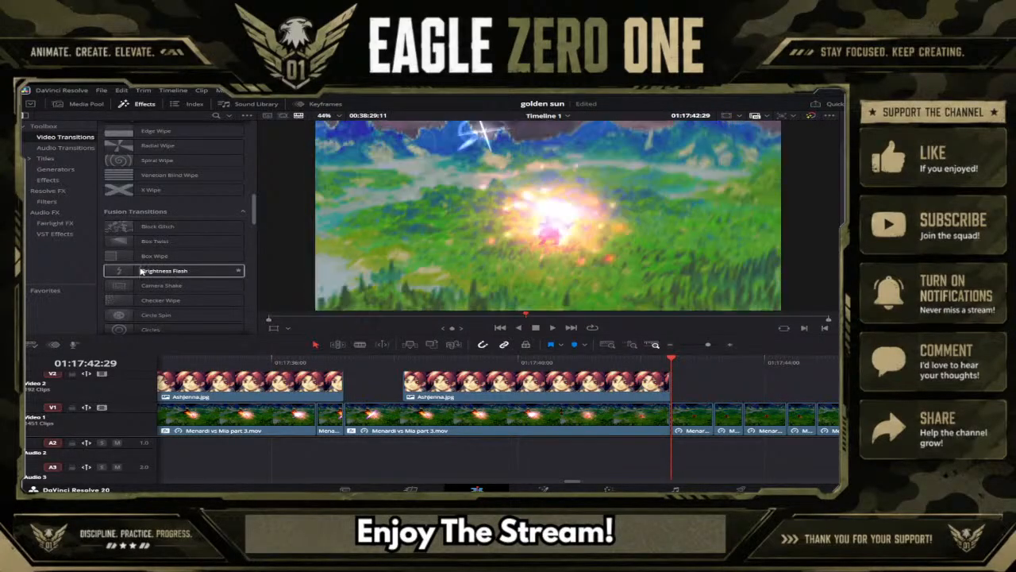
pyautogui.moveTo(139, 270); pyautogui.dragTo(671, 421)
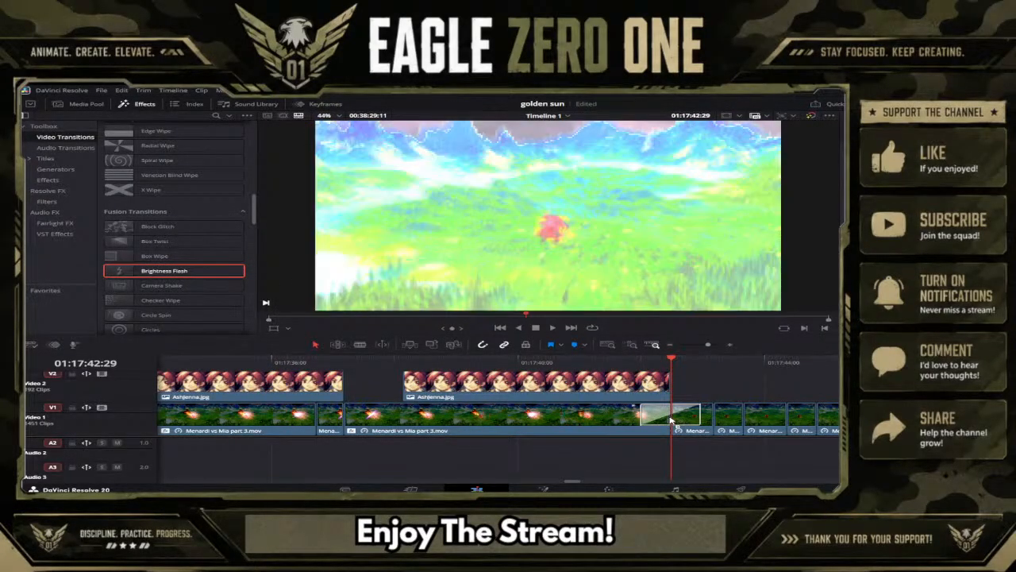
# Preview the Brightness Flash transition and delete it from the cut.
pyautogui.click(528, 362)
pyautogui.click(551, 328)
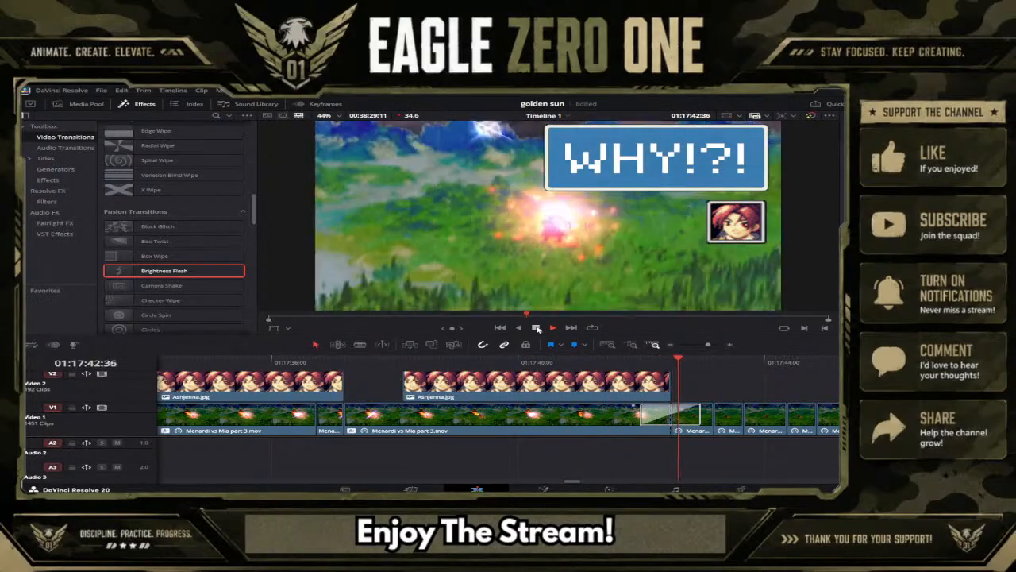
pyautogui.click(537, 328)
pyautogui.moveTo(607, 363); pyautogui.dragTo(656, 347)
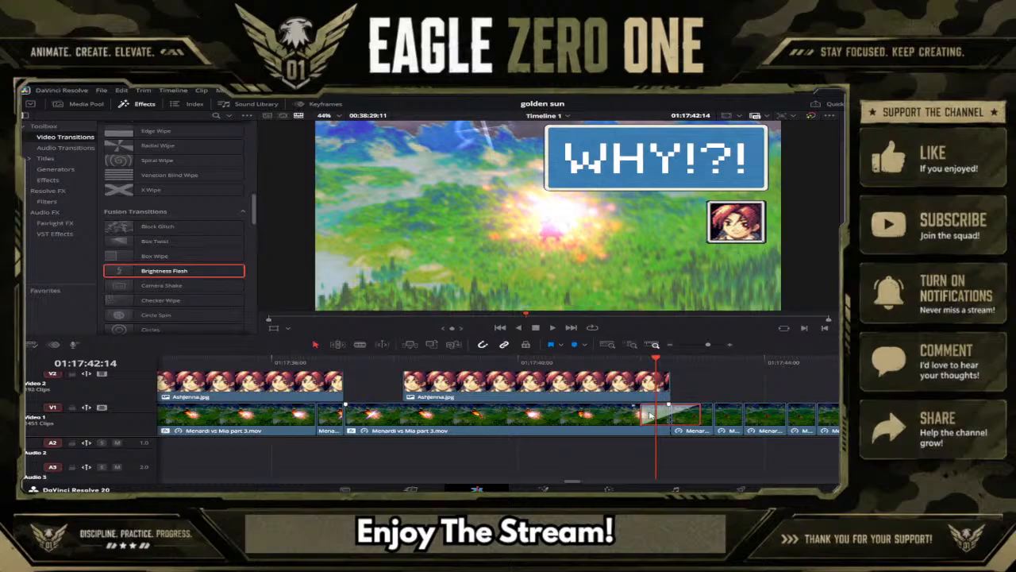
pyautogui.press('Delete')
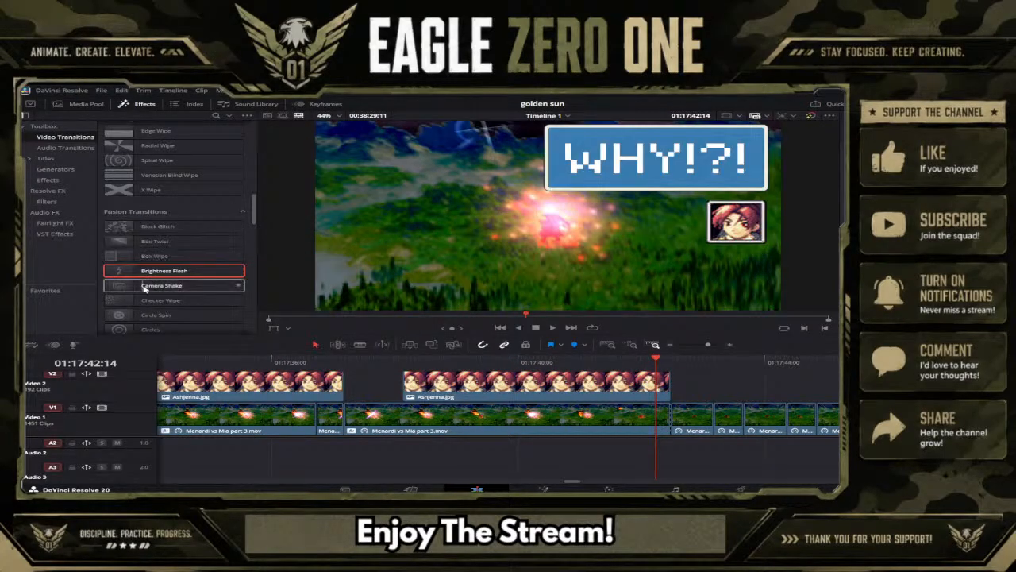
# Apply the Crash Zoom Fusion transition to the same Video 1 cut.
pyautogui.scroll(-1, 147, 298)
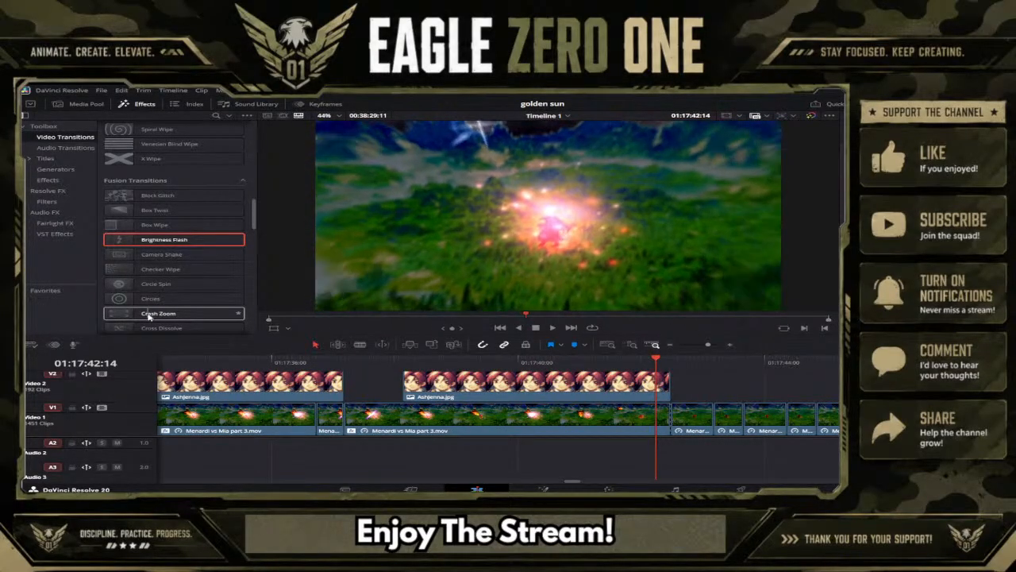
pyautogui.click(151, 316)
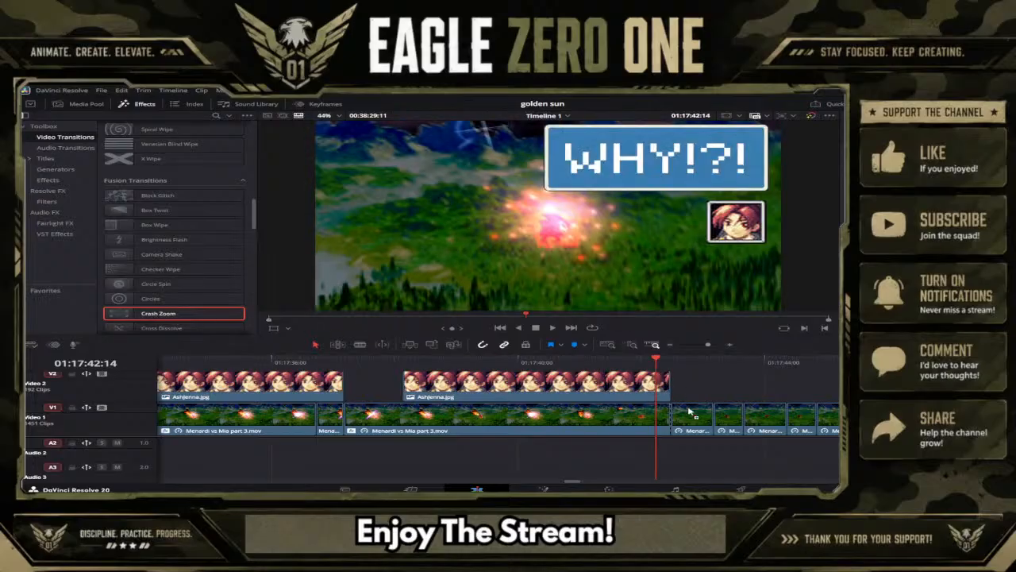
pyautogui.moveTo(689, 412); pyautogui.dragTo(667, 419)
# Preview the Crash Zoom transition twice and delete it from the cut.
pyautogui.click(575, 362)
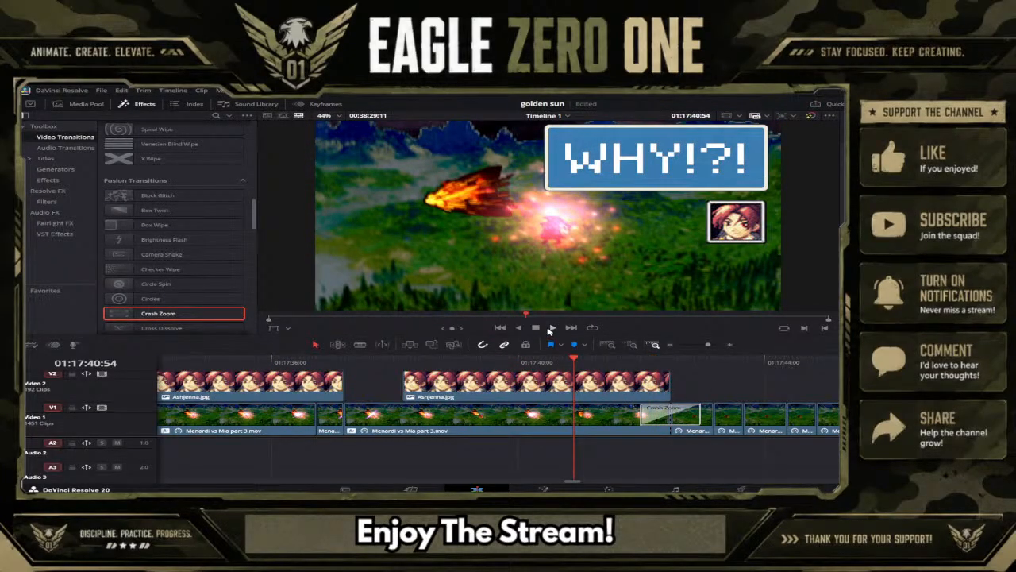
pyautogui.click(551, 328)
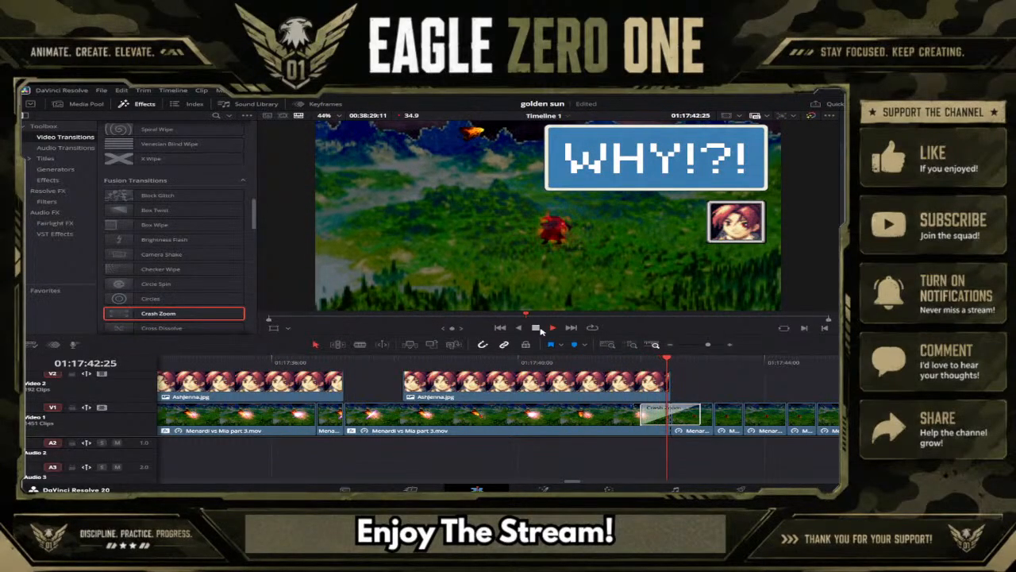
pyautogui.click(538, 329)
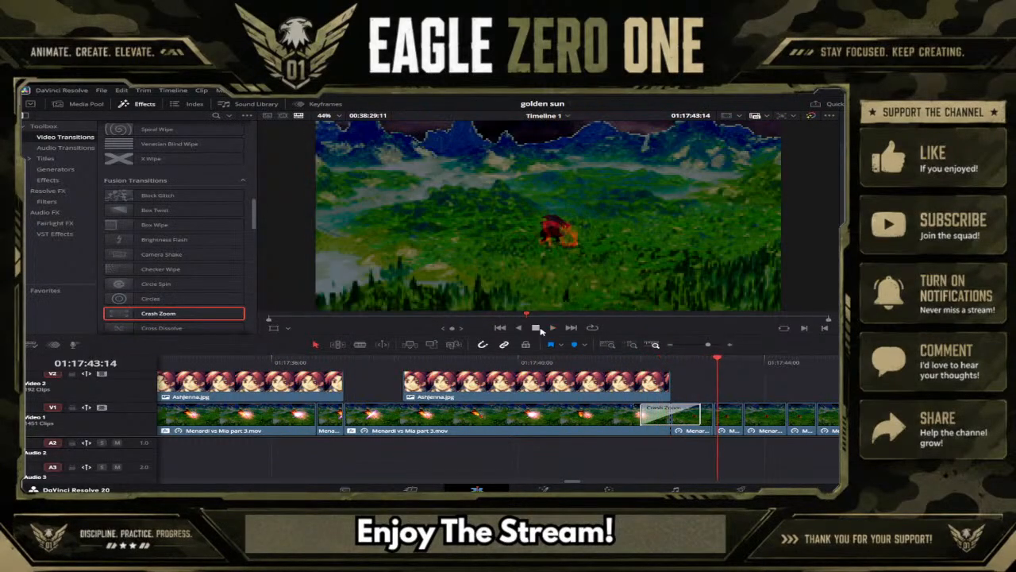
pyautogui.click(619, 364)
pyautogui.click(552, 328)
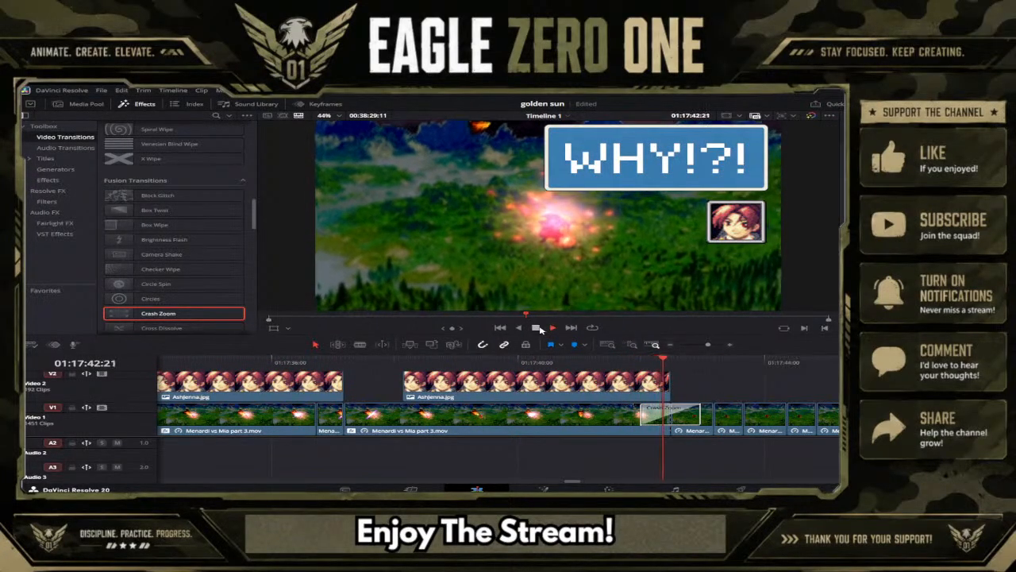
pyautogui.click(539, 329)
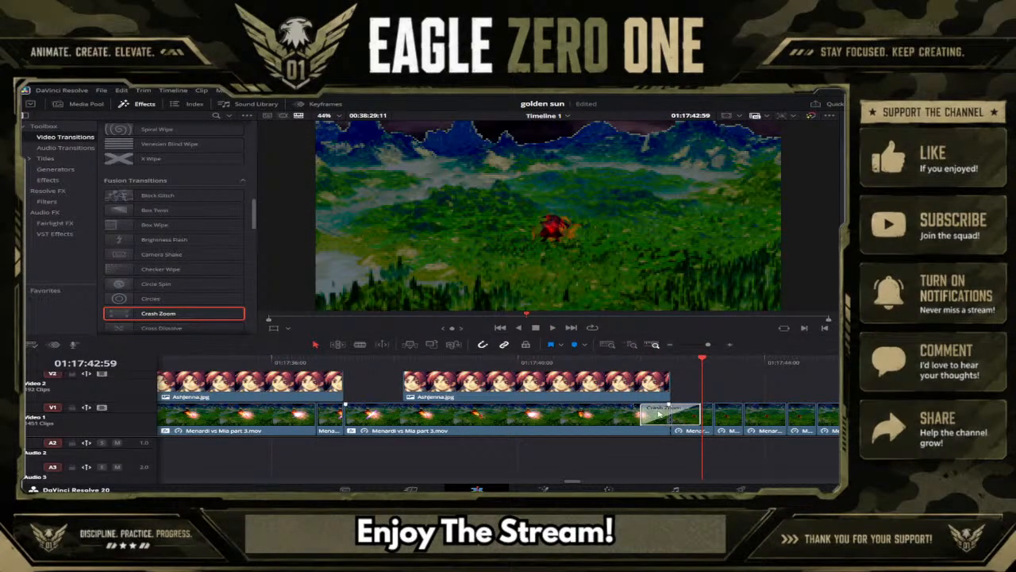
pyautogui.press('Delete')
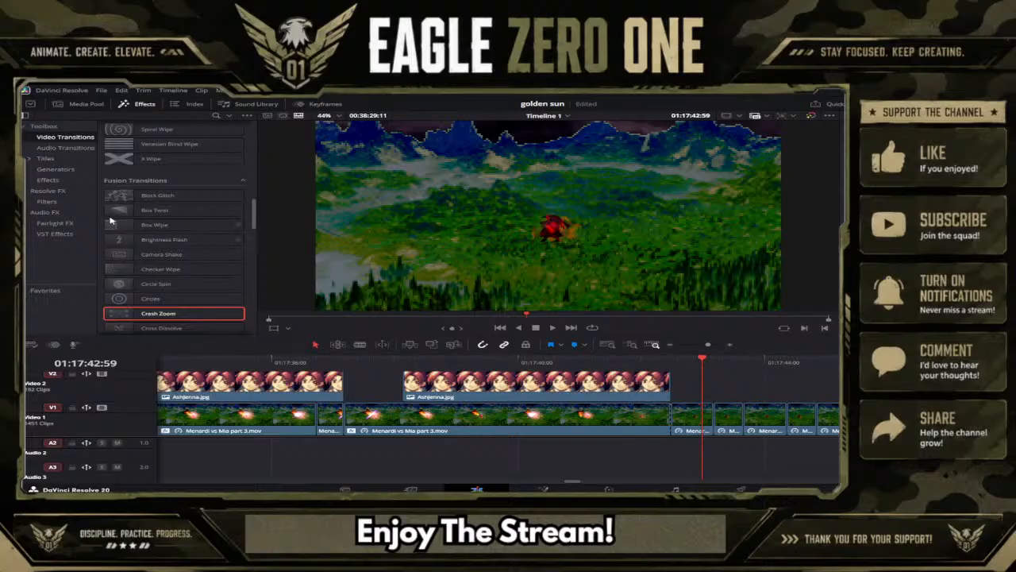
# Try the Fusion Cross Dissolve transition on the same cut and remove it after previewing.
pyautogui.scroll(-1, 159, 294)
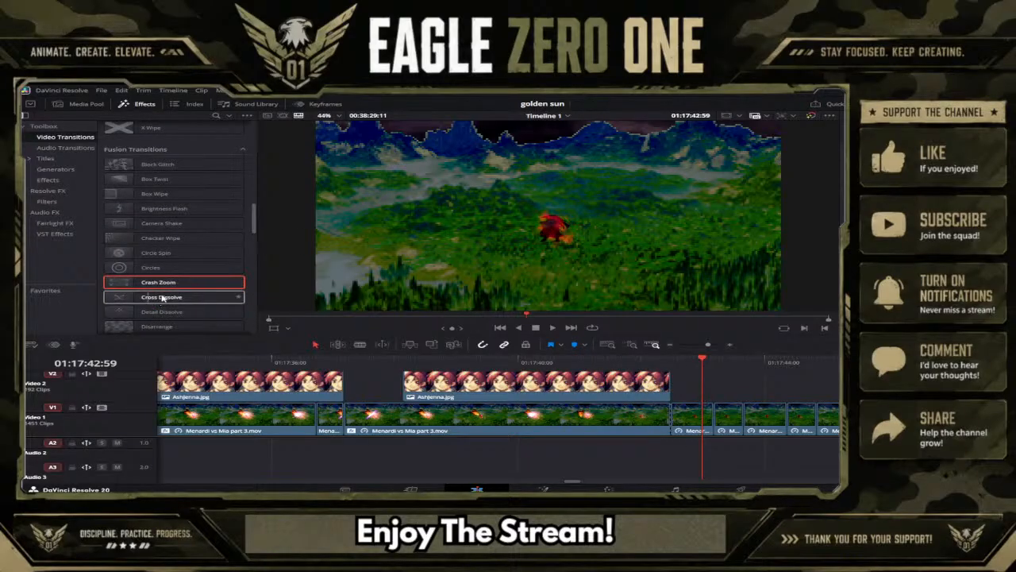
pyautogui.moveTo(162, 297); pyautogui.dragTo(665, 418)
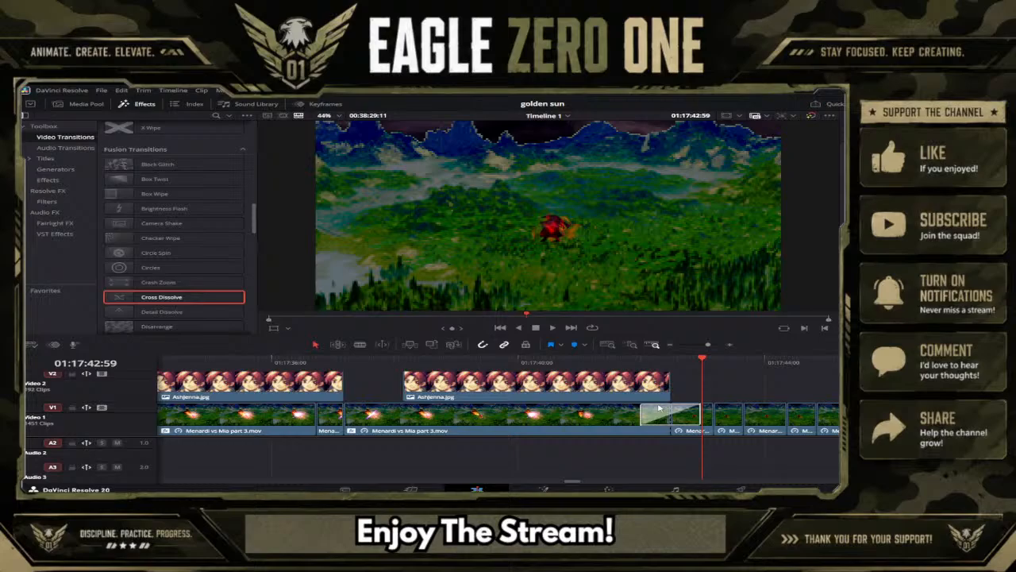
pyautogui.click(634, 363)
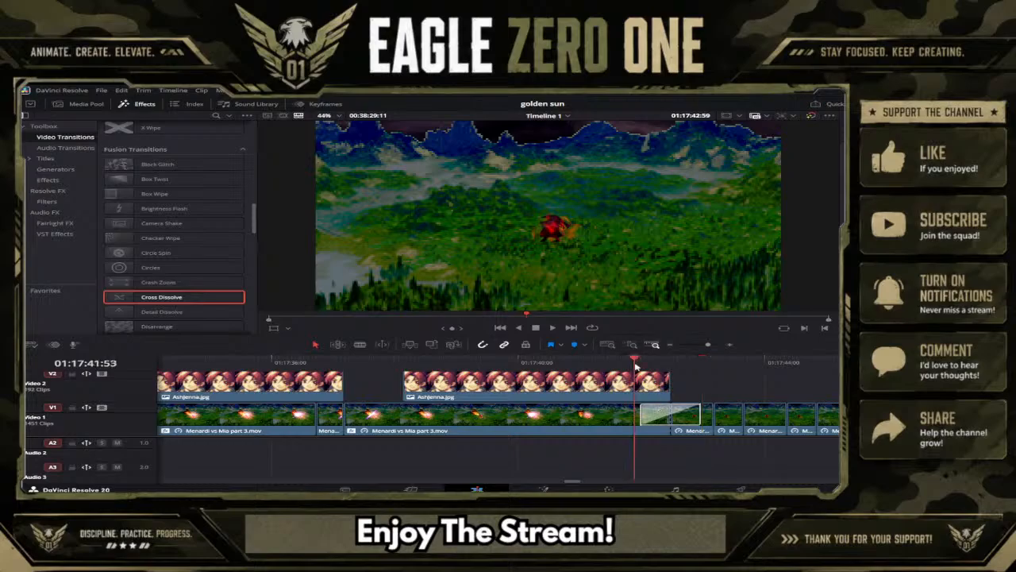
pyautogui.click(552, 327)
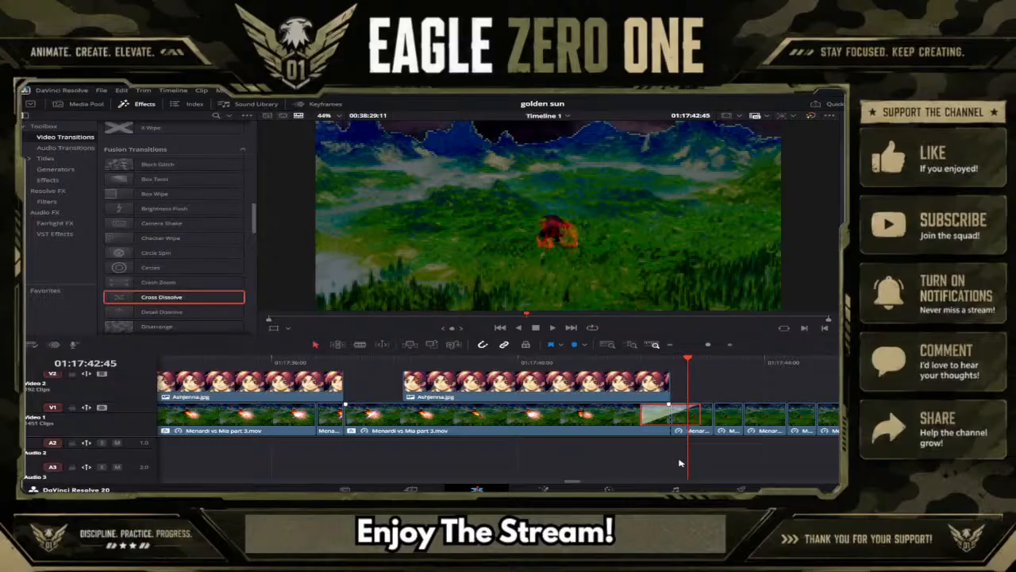
pyautogui.press('Delete')
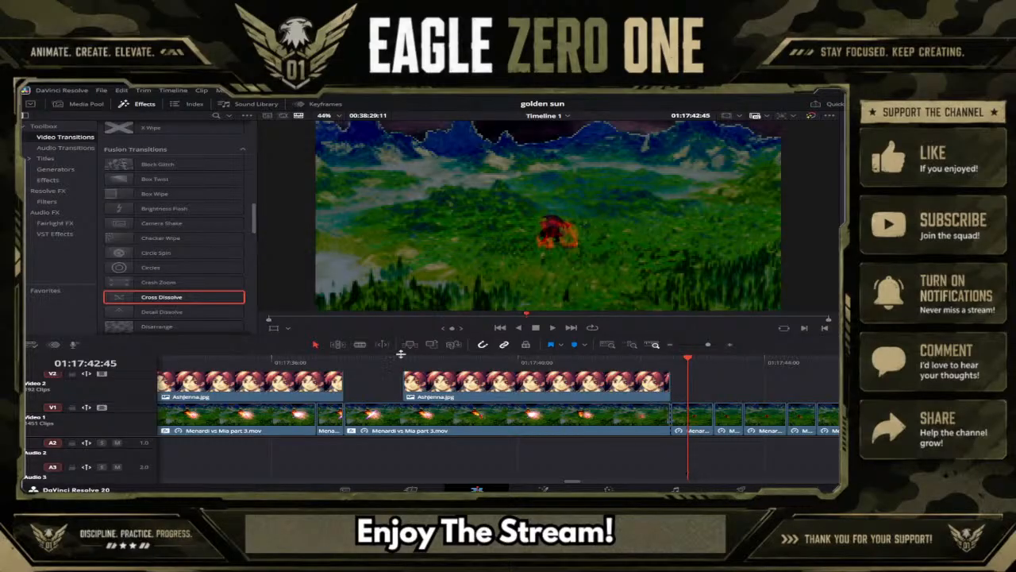
# Apply the Detail Dissolve Fusion transition to the Video 1 cut where the "WHY!?!" caption ends, and preview it.
pyautogui.click(674, 360)
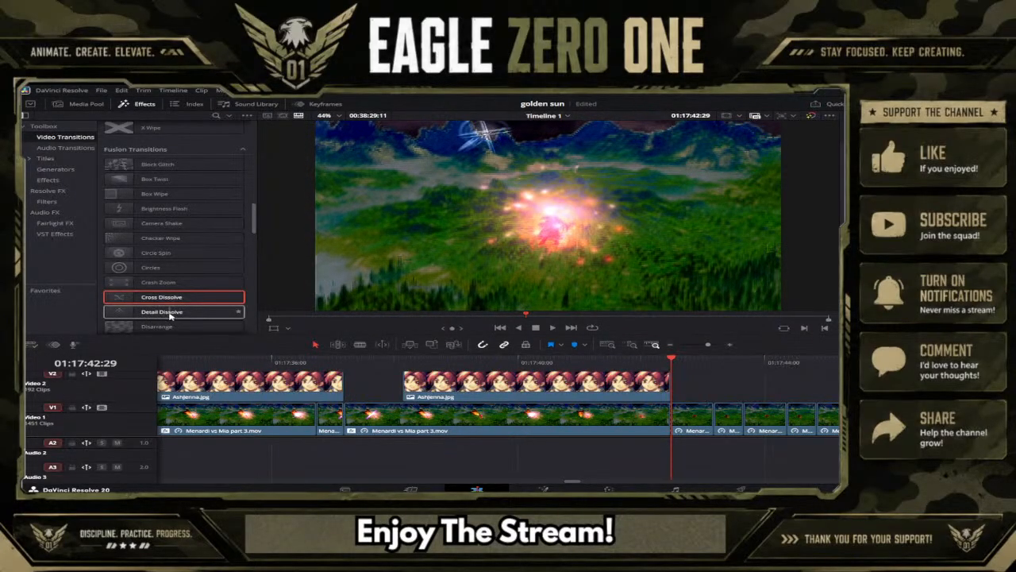
pyautogui.moveTo(170, 315); pyautogui.dragTo(673, 410)
pyautogui.click(612, 362)
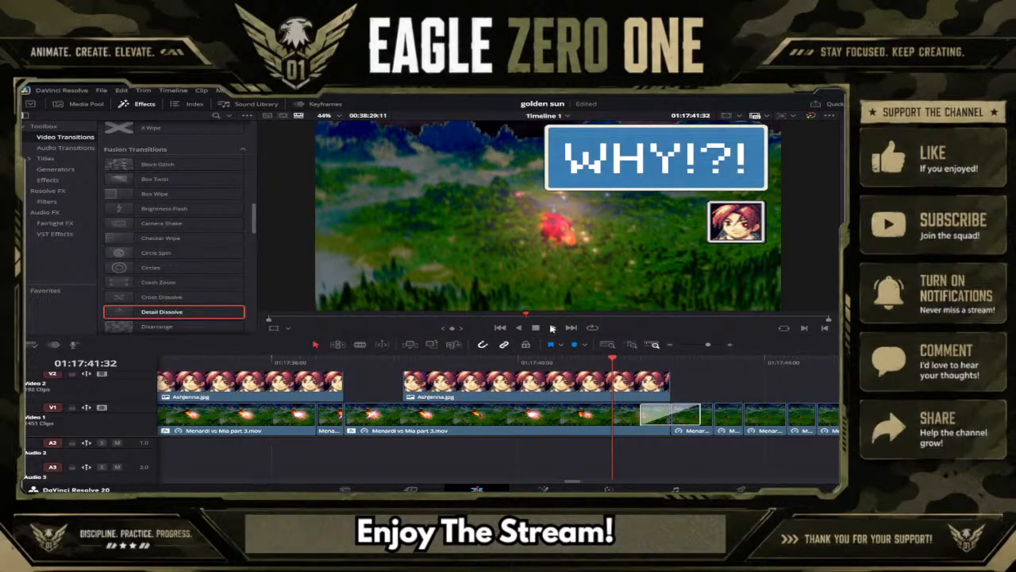
pyautogui.click(552, 328)
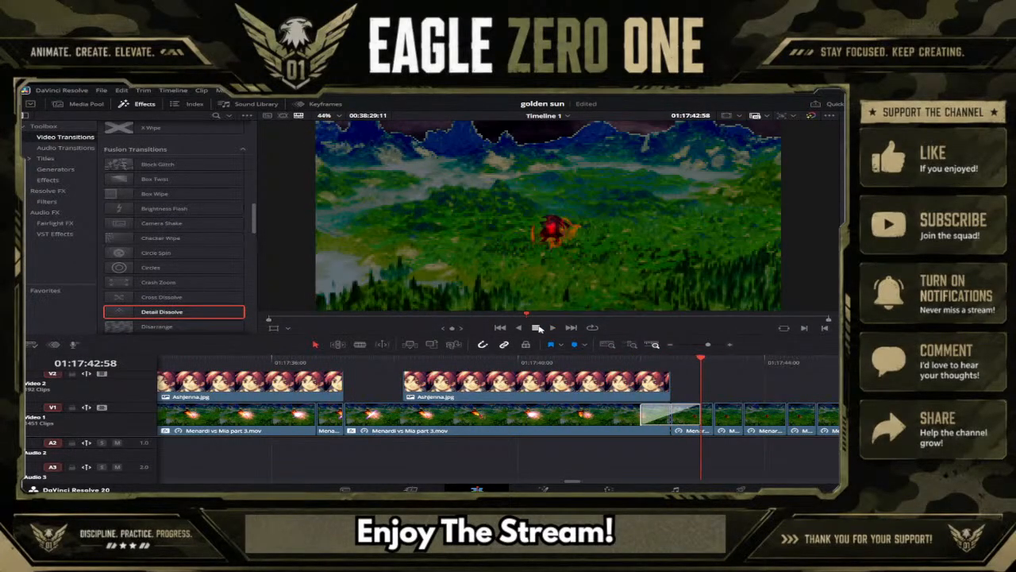
# Replay the Detail Dissolve transition from just before the Video 1 cut and delete it.
pyautogui.click(617, 365)
pyautogui.click(551, 328)
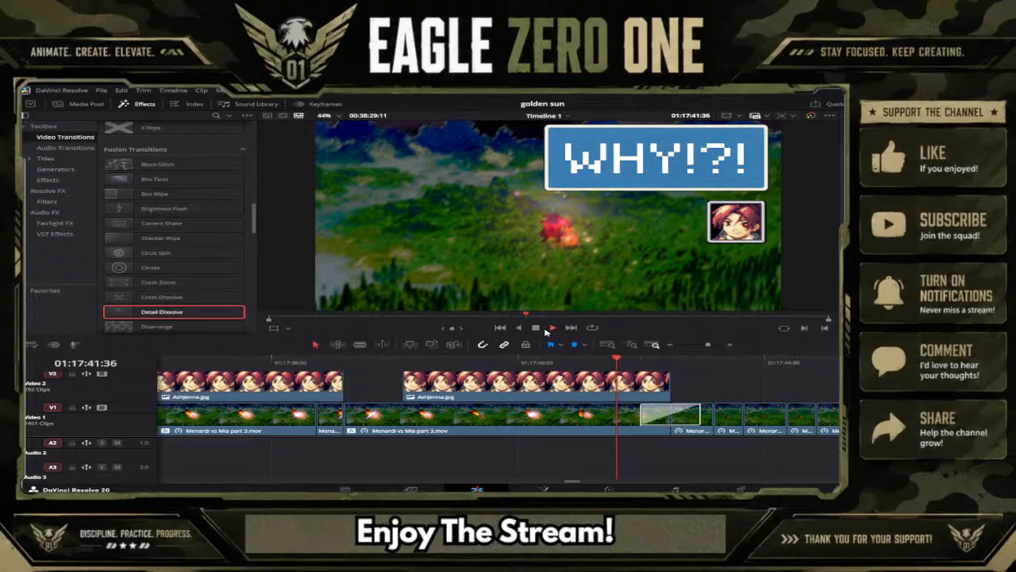
pyautogui.click(536, 328)
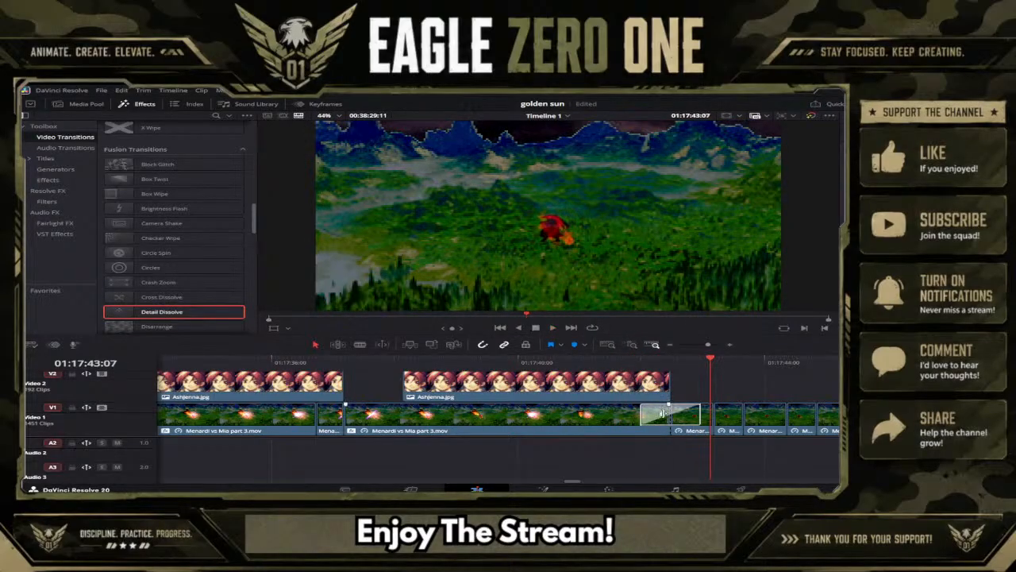
pyautogui.click(641, 363)
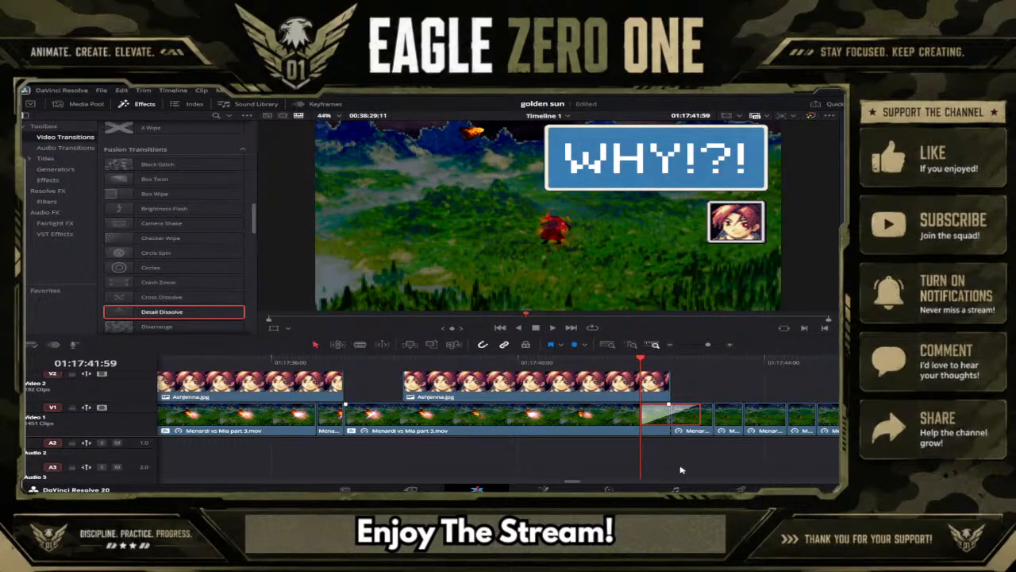
pyautogui.press('Delete')
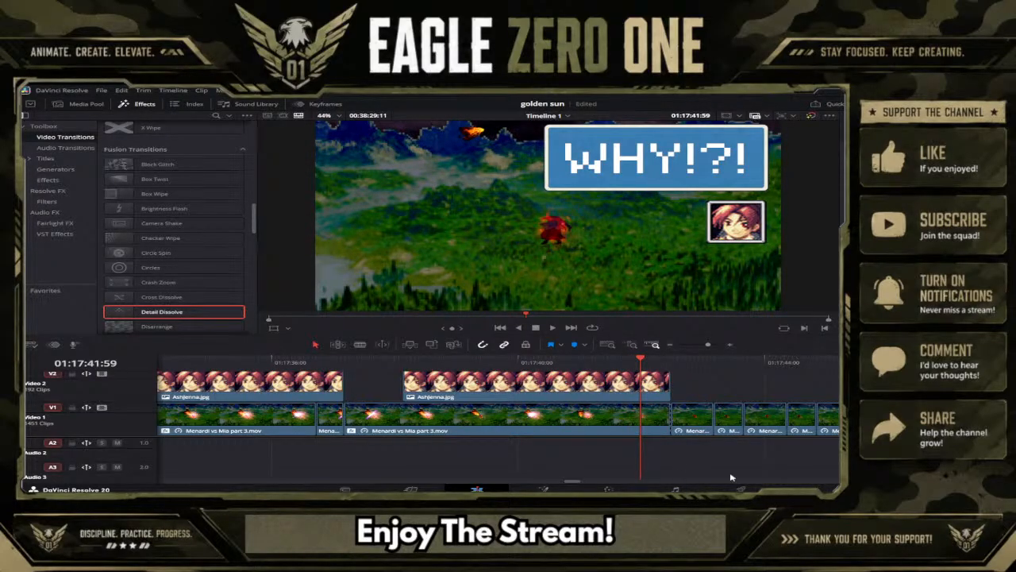
# Try the Drop Warp Fusion transition on the Video 1 cut, preview it by playing and scrubbing, and delete it.
pyautogui.scroll(-1, 194, 267)
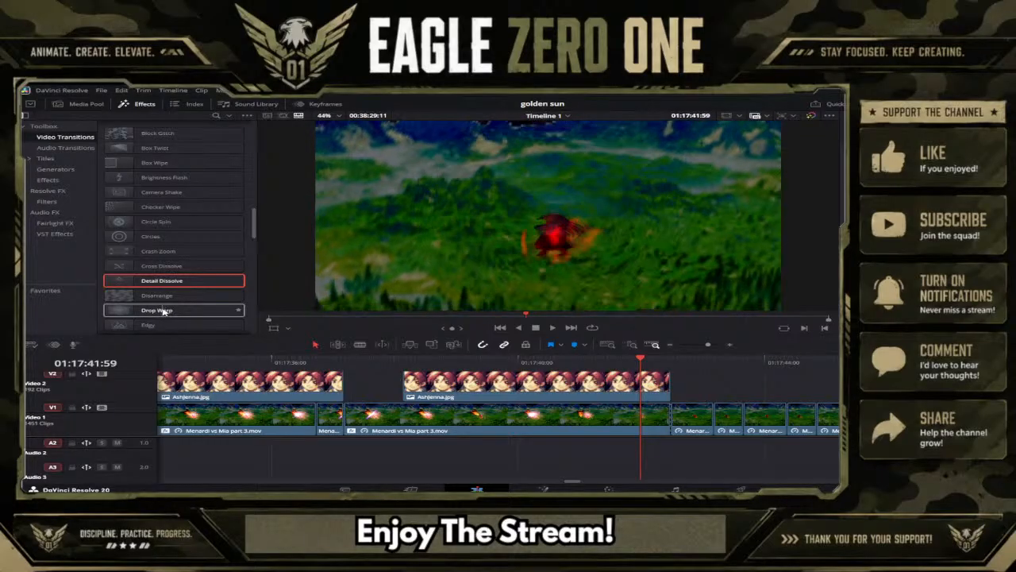
pyautogui.click(145, 311)
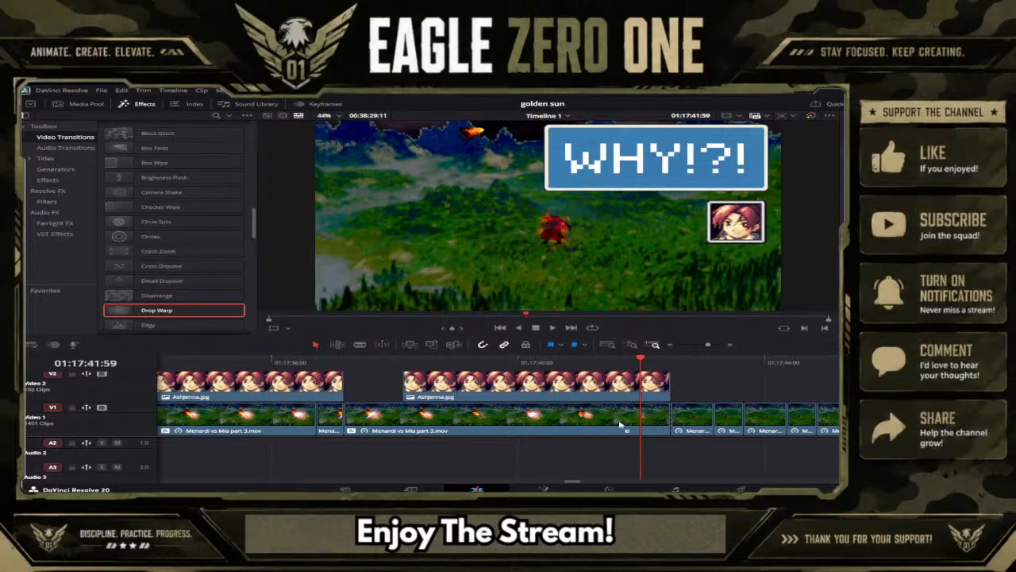
pyautogui.moveTo(620, 425); pyautogui.dragTo(676, 417)
pyautogui.click(612, 360)
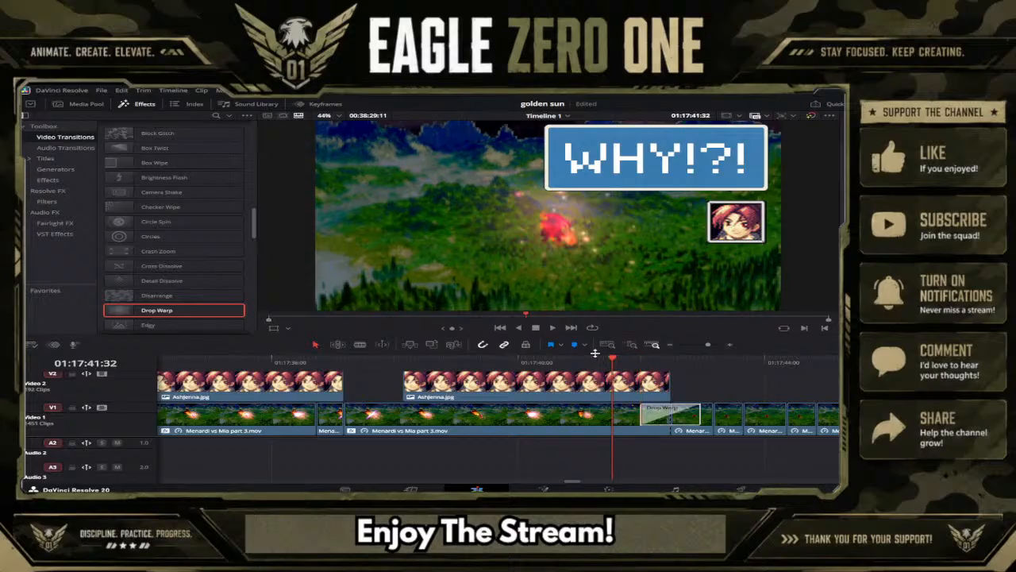
pyautogui.press('space')
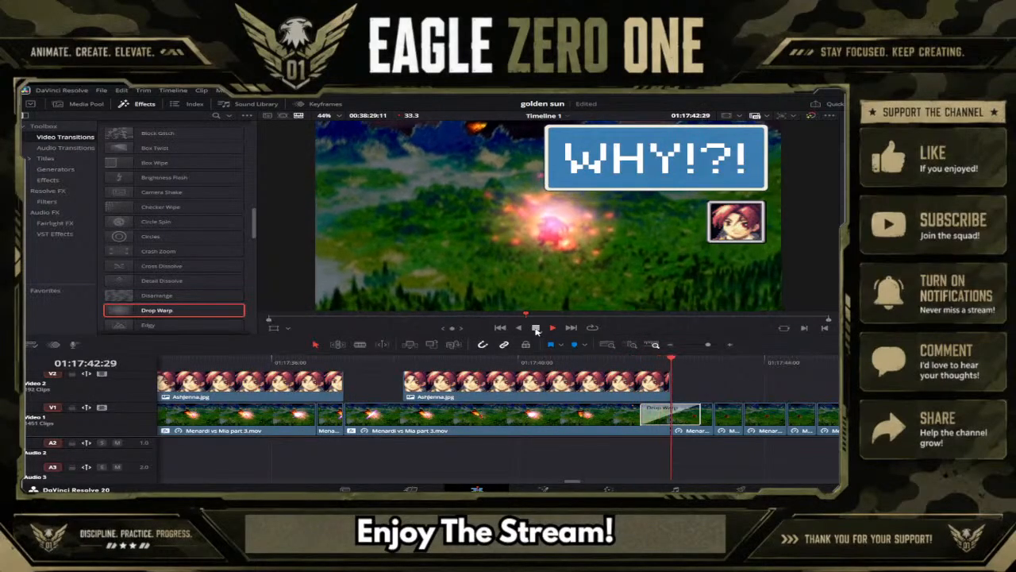
pyautogui.click(536, 328)
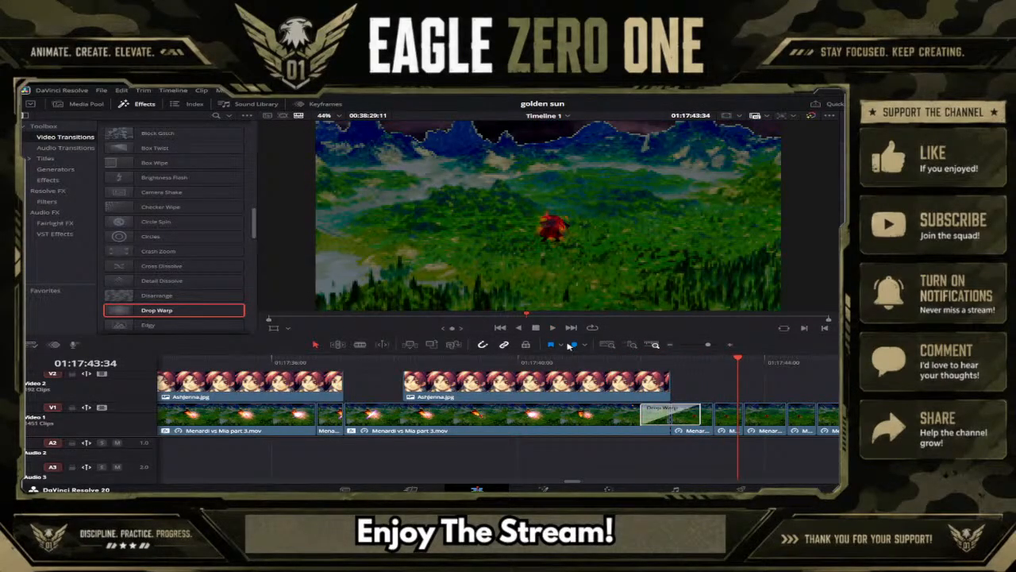
pyautogui.moveTo(619, 364); pyautogui.dragTo(683, 359)
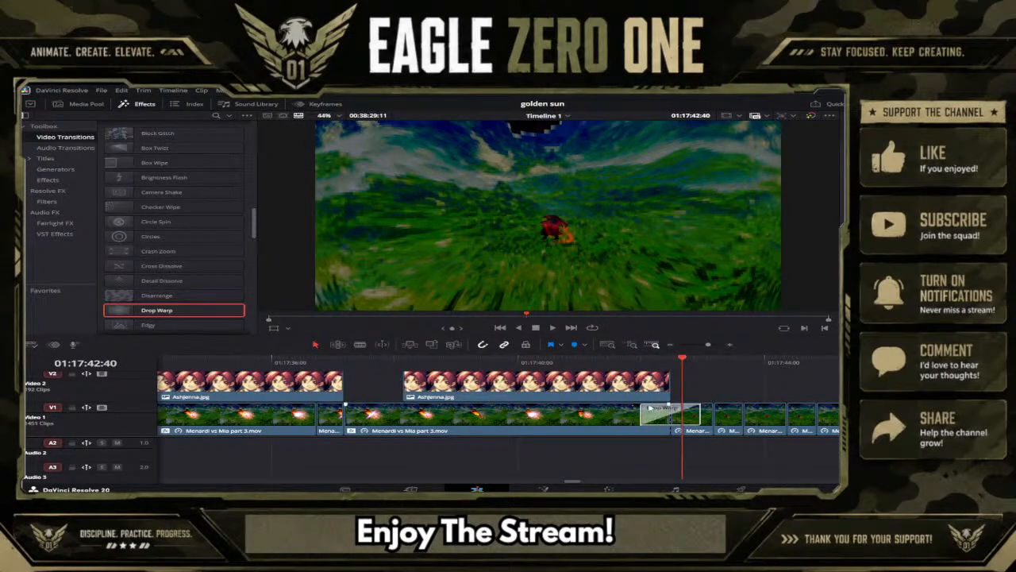
pyautogui.press('Delete')
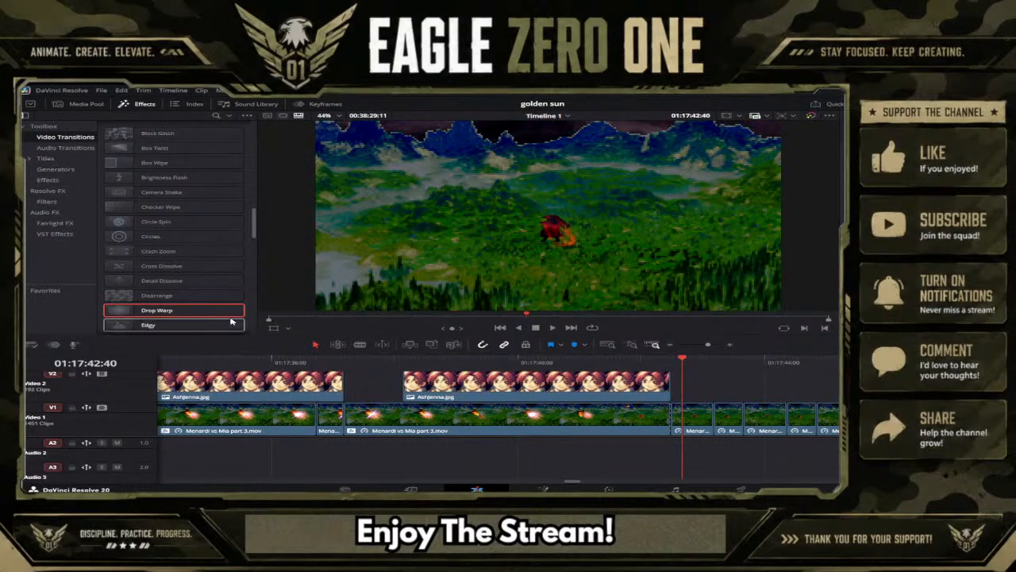
# Try the Glitch Fusion transition on the same Video 1 cut, play it back twice, and delete it.
pyautogui.scroll(-1, 146, 294)
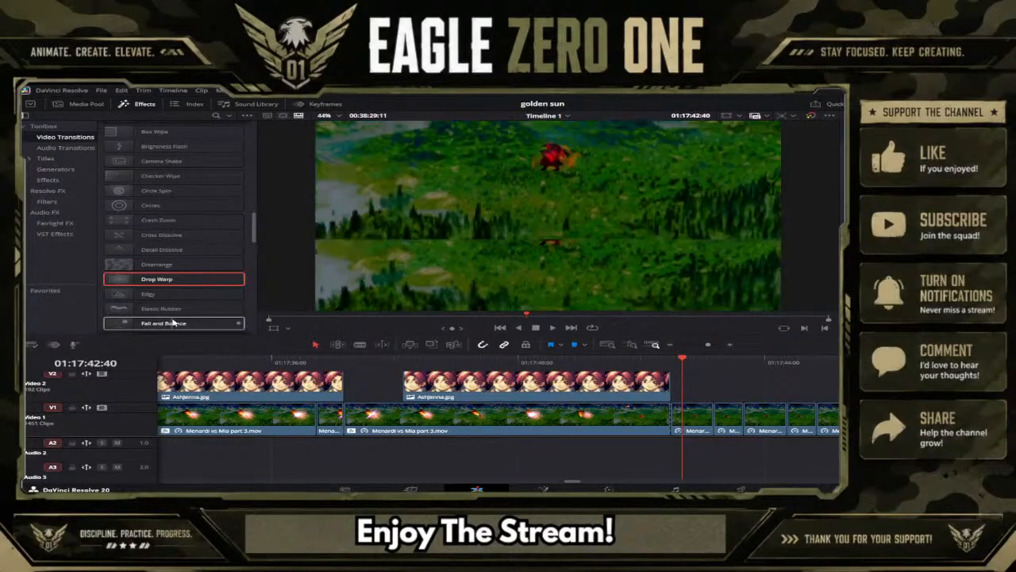
pyautogui.scroll(-1, 175, 317)
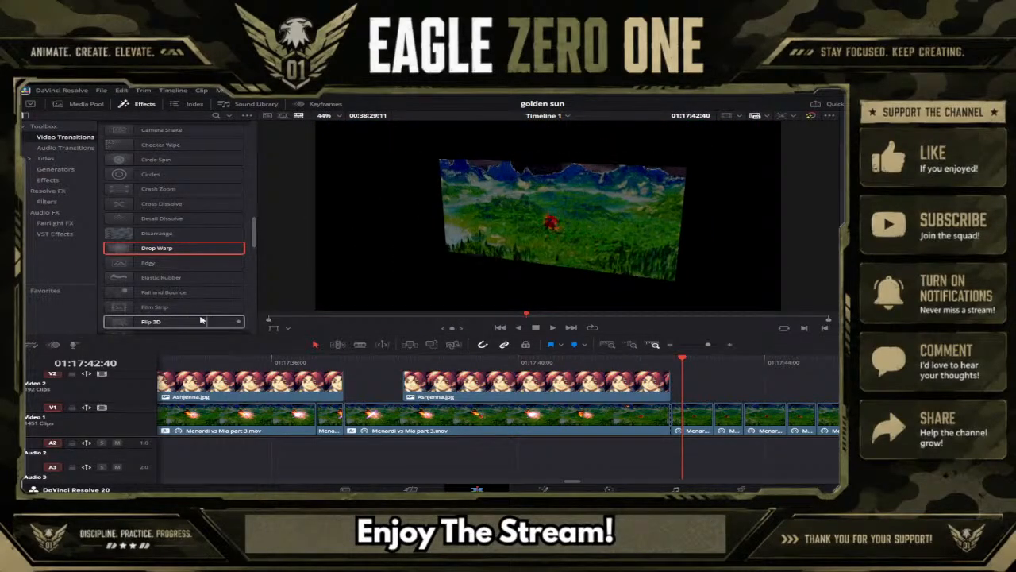
pyautogui.scroll(-1, 147, 294)
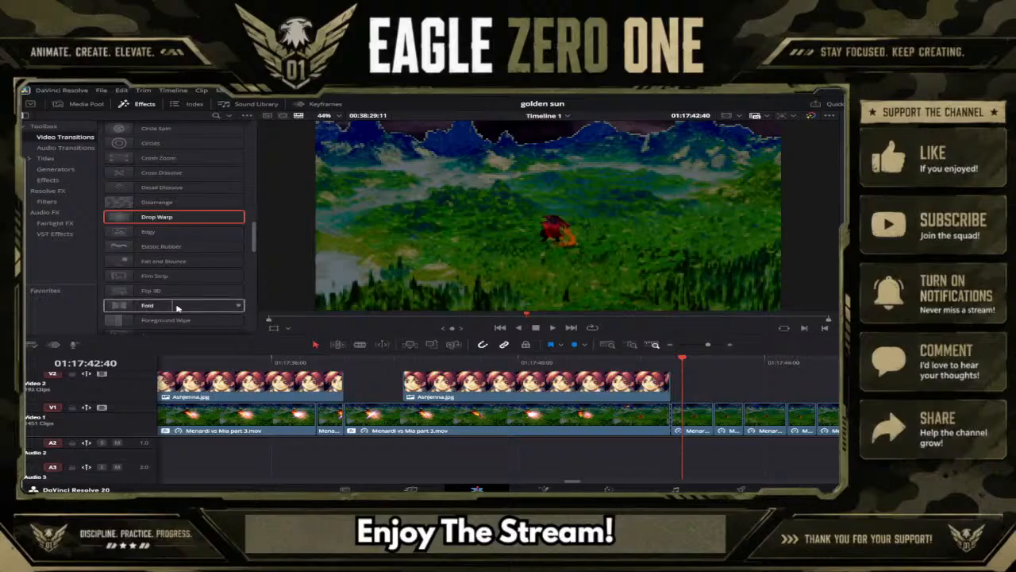
pyautogui.scroll(-1, 168, 321)
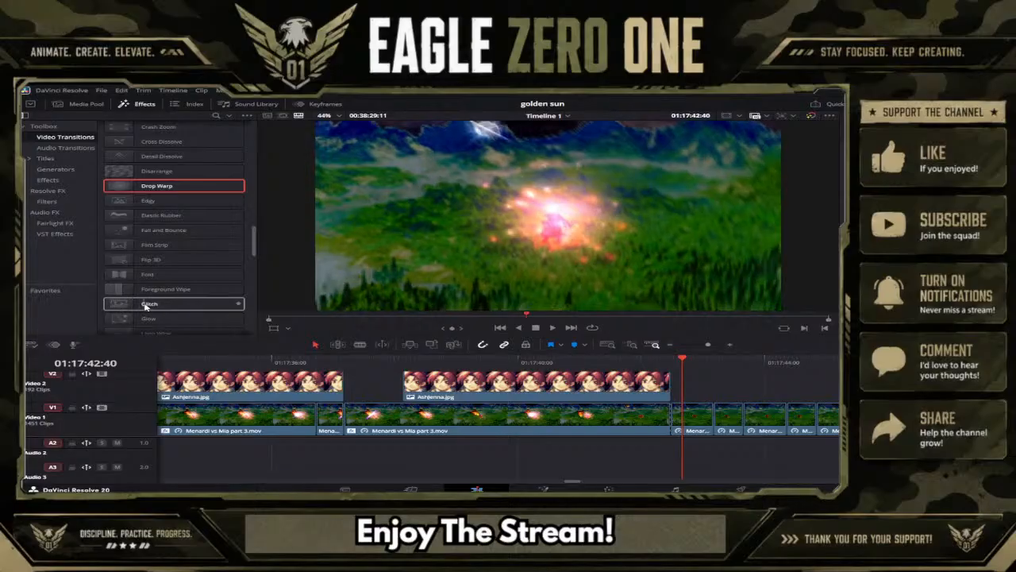
pyautogui.moveTo(145, 305); pyautogui.dragTo(661, 411)
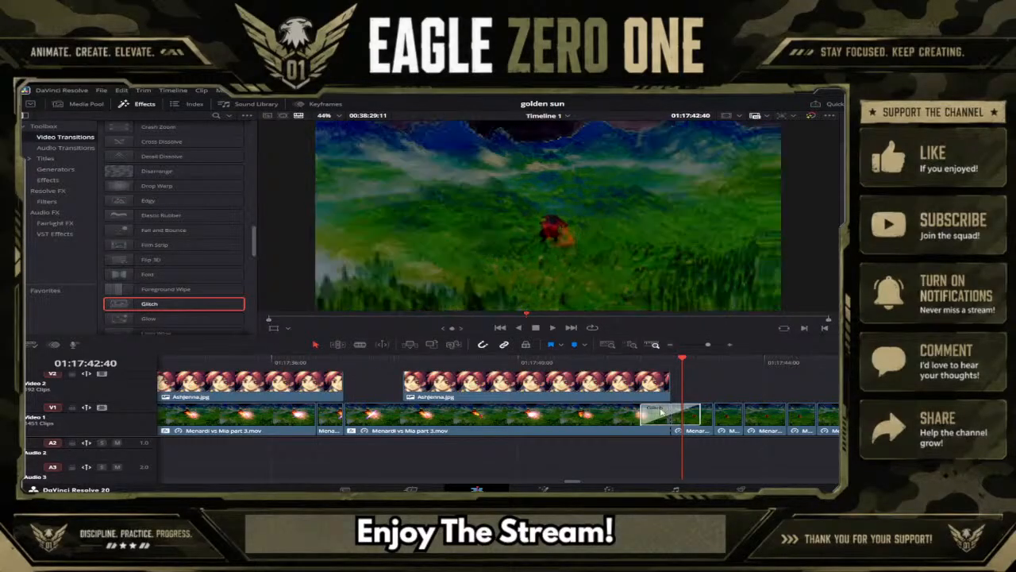
pyautogui.click(606, 366)
pyautogui.click(553, 328)
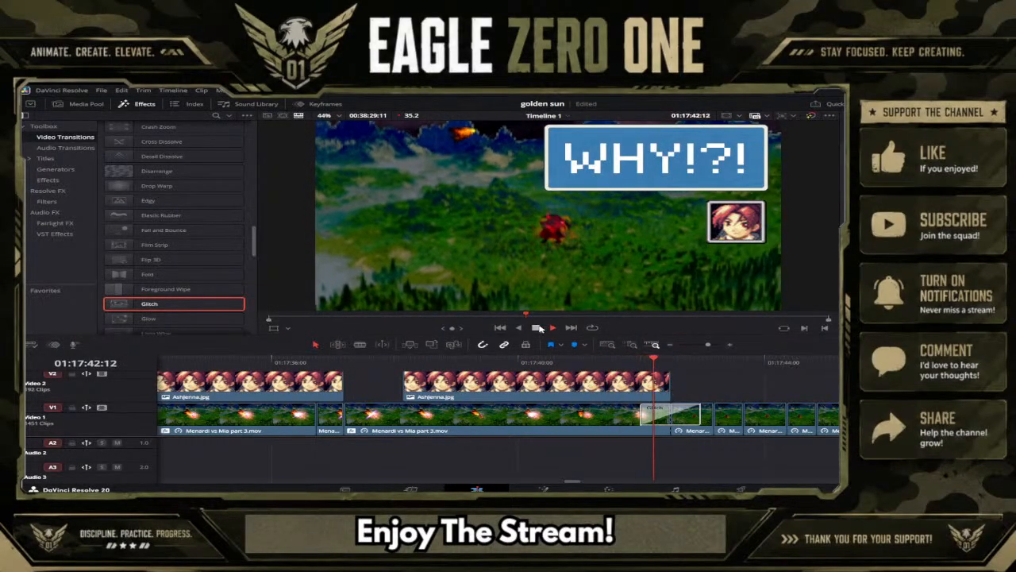
pyautogui.click(588, 360)
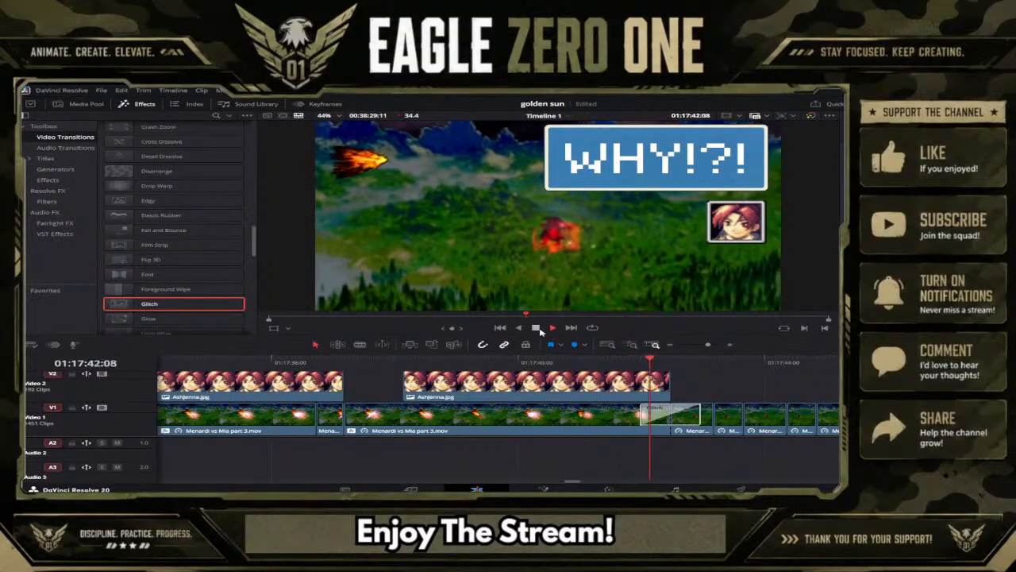
pyautogui.click(538, 328)
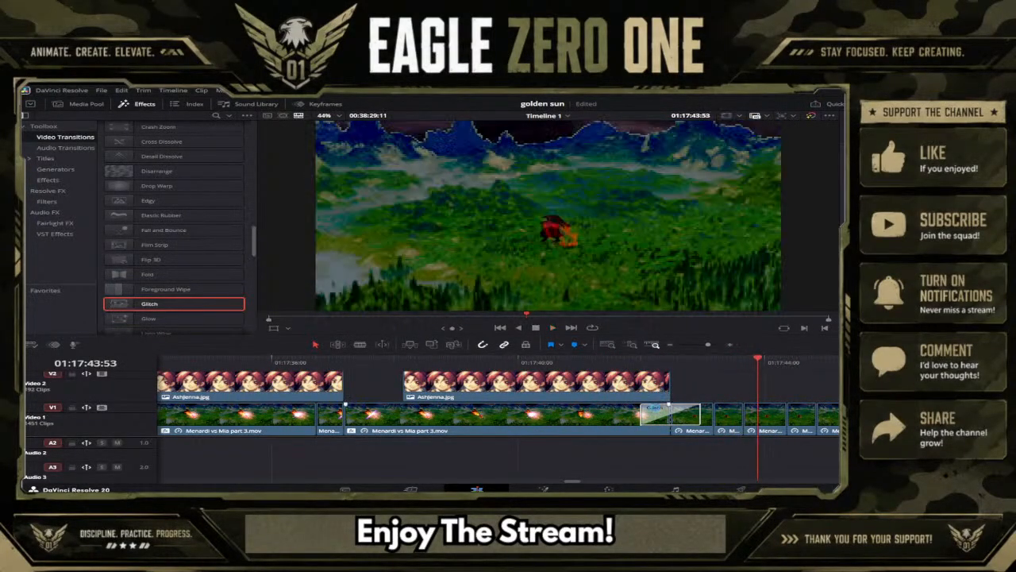
pyautogui.press('Delete')
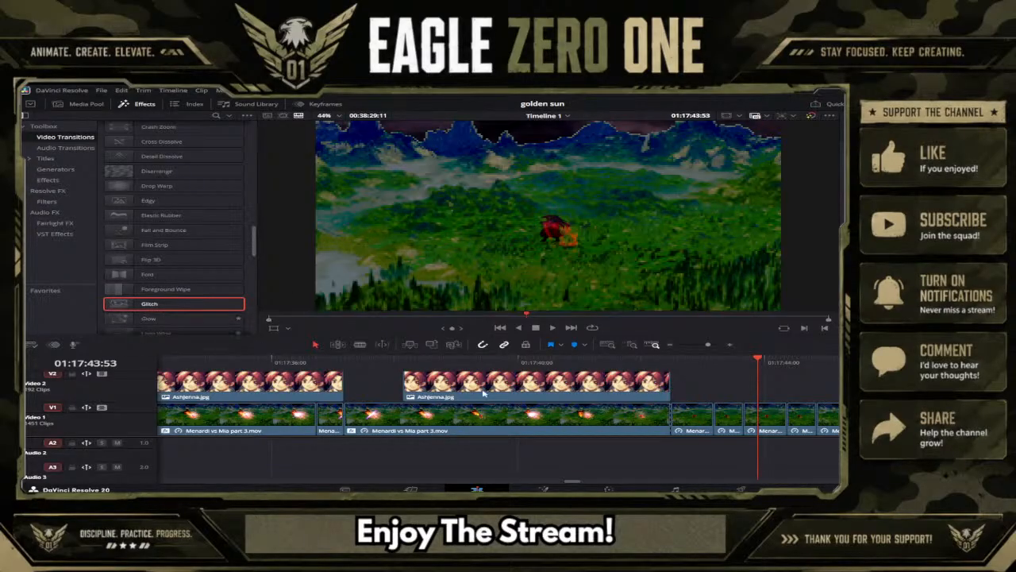
# Try the Glow Fusion transition on the cut where the "WHY!?!" caption ends, preview it, and remove it.
pyautogui.click(672, 359)
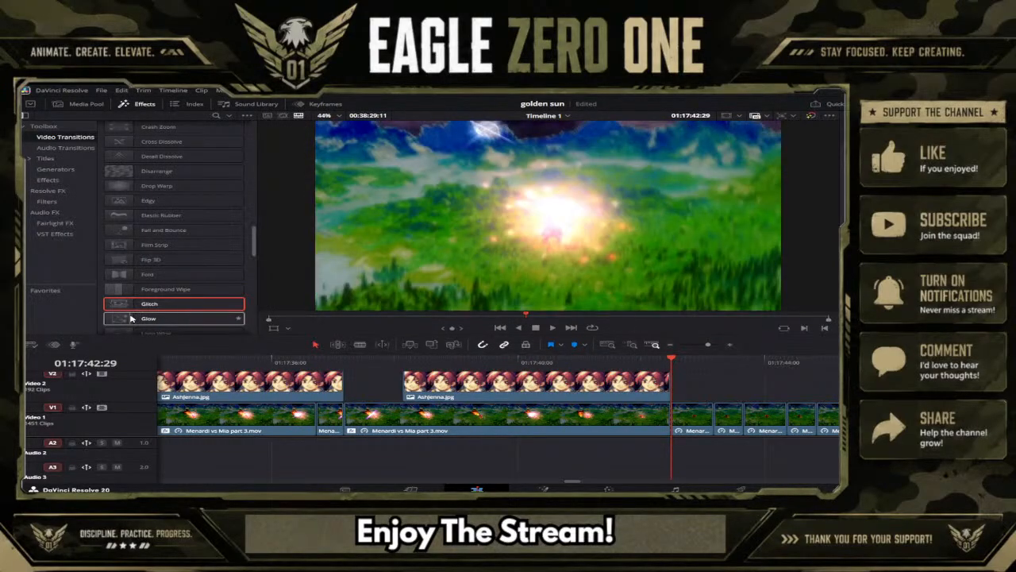
pyautogui.click(200, 319)
pyautogui.moveTo(199, 318); pyautogui.dragTo(673, 420)
pyautogui.click(581, 363)
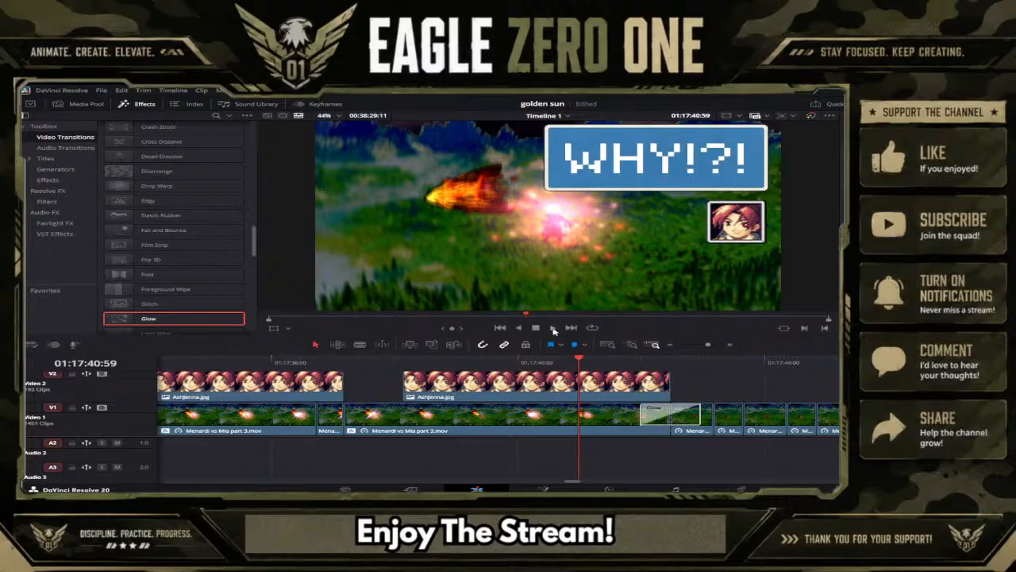
pyautogui.click(554, 329)
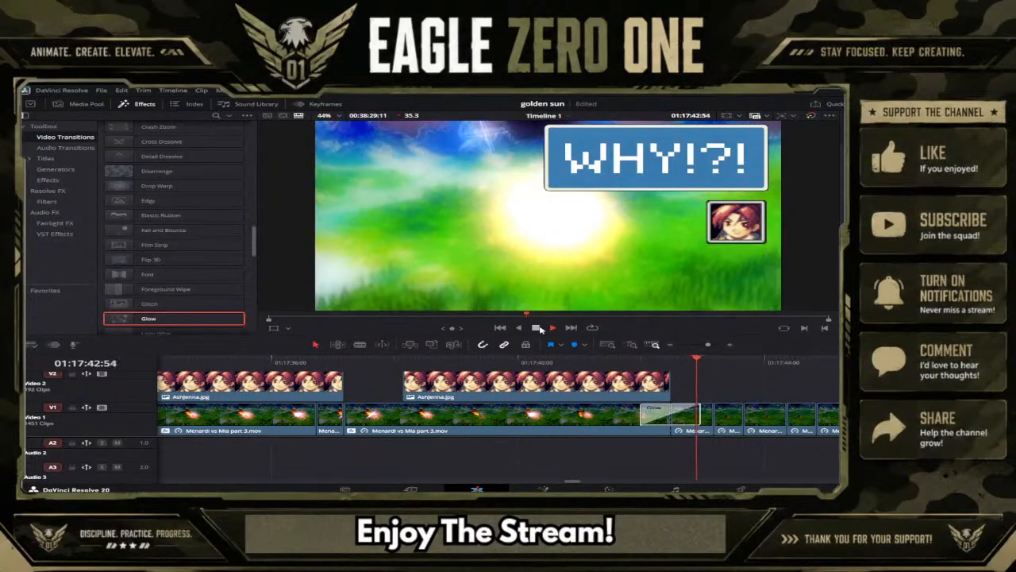
pyautogui.click(538, 328)
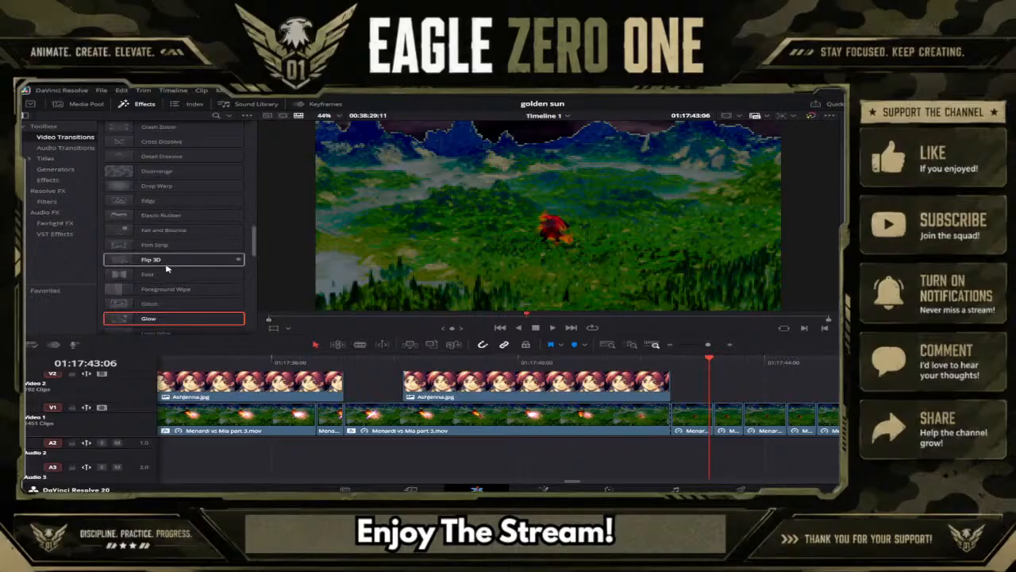
# Browse the remaining Fusion transitions after Glow and examine how each one previews on the footage.
pyautogui.scroll(-2, 159, 270)
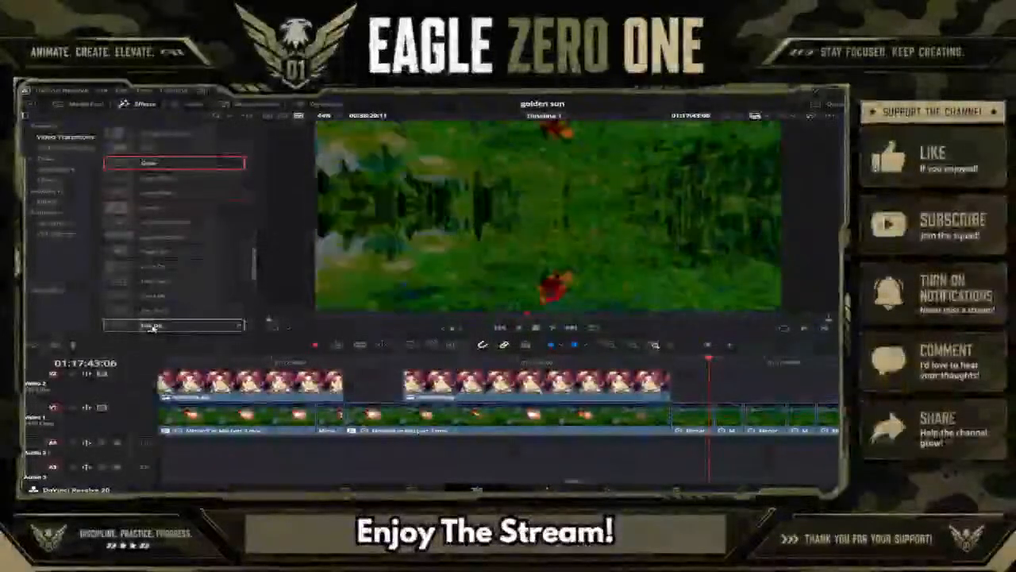
pyautogui.scroll(-1, 150, 325)
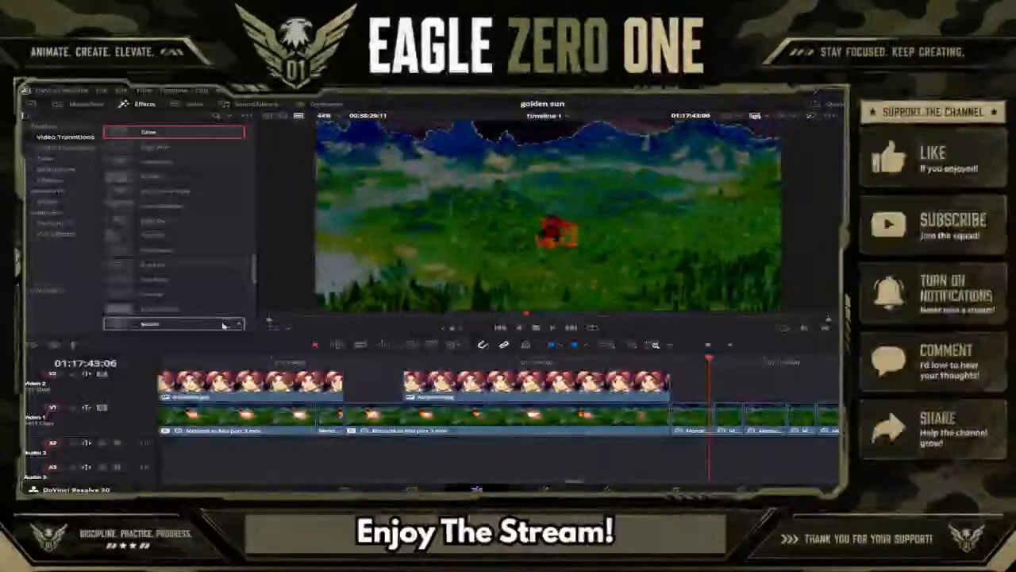
pyautogui.scroll(-1, 186, 323)
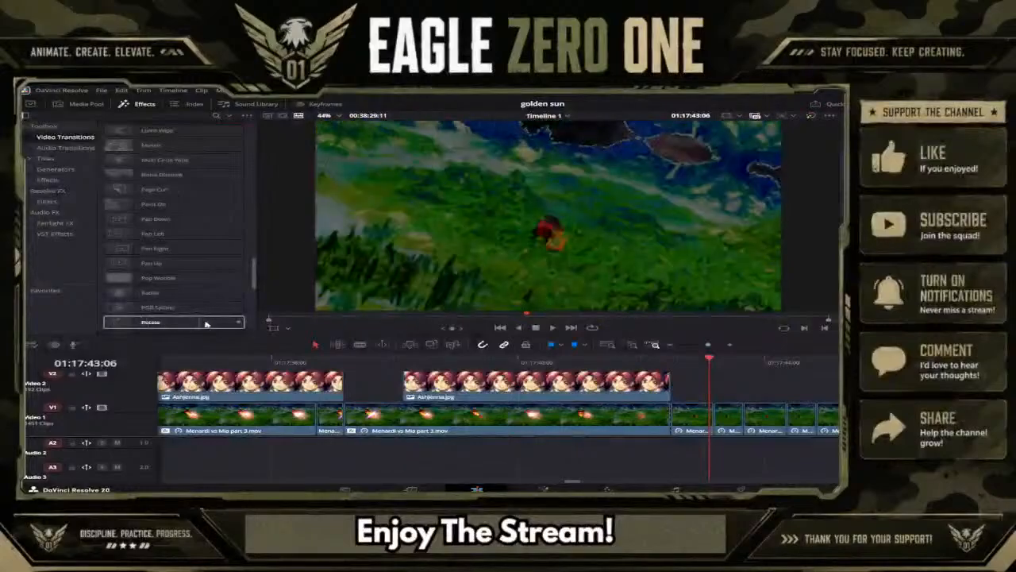
pyautogui.scroll(-1, 207, 323)
pyautogui.scroll(-1, 147, 323)
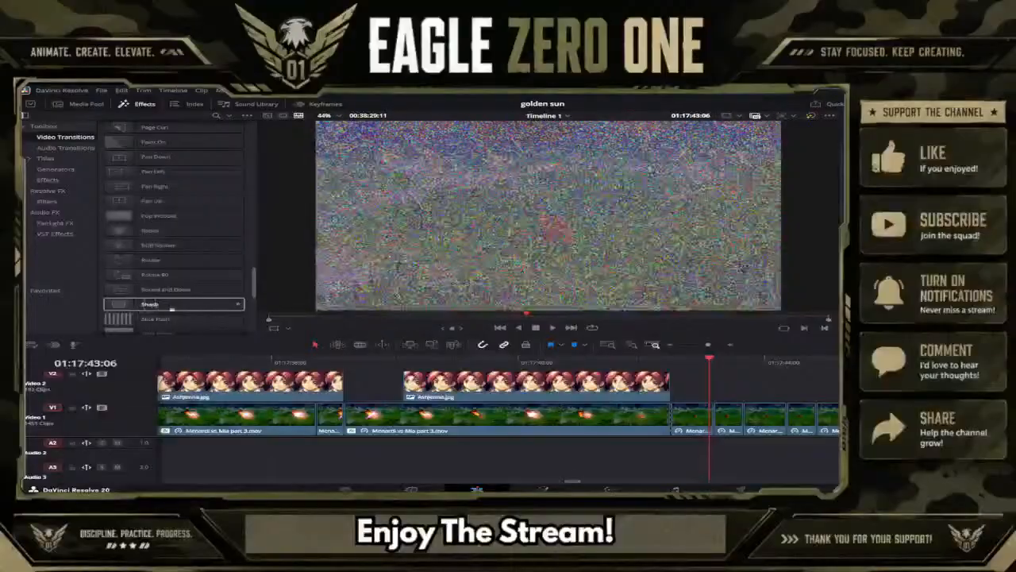
pyautogui.scroll(-1, 183, 314)
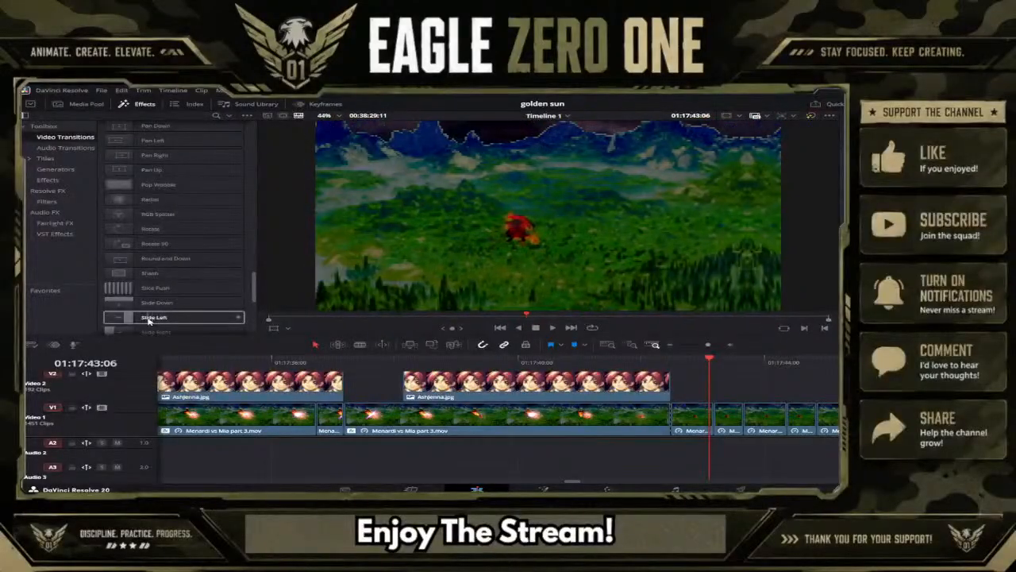
pyautogui.scroll(-3, 148, 318)
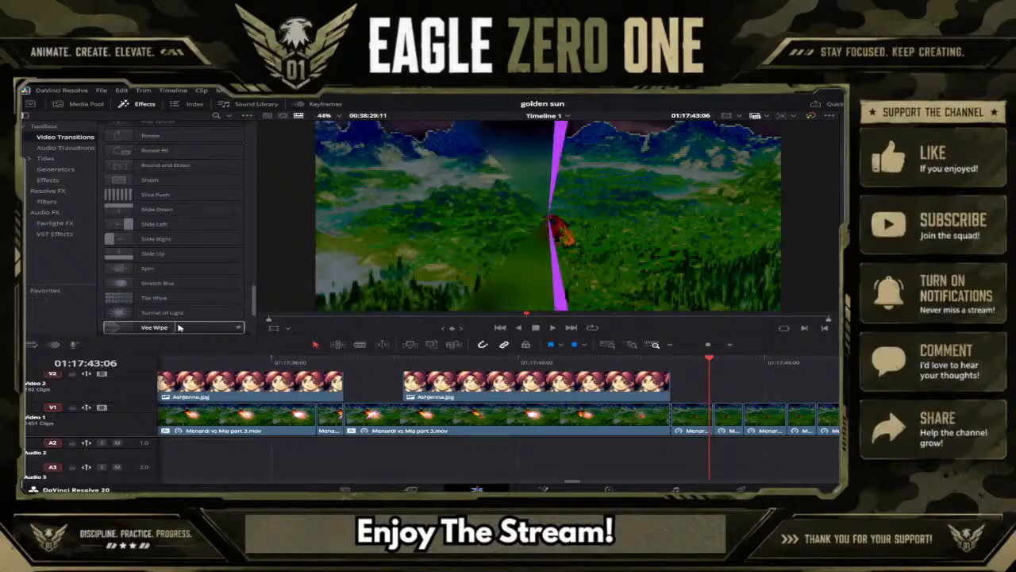
pyautogui.scroll(-1, 174, 326)
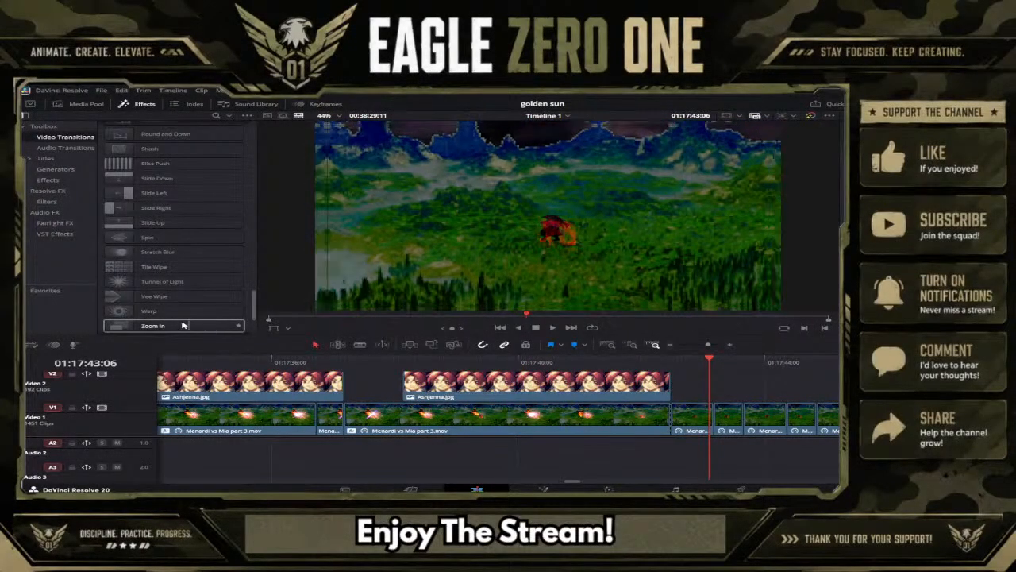
pyautogui.scroll(-1, 154, 326)
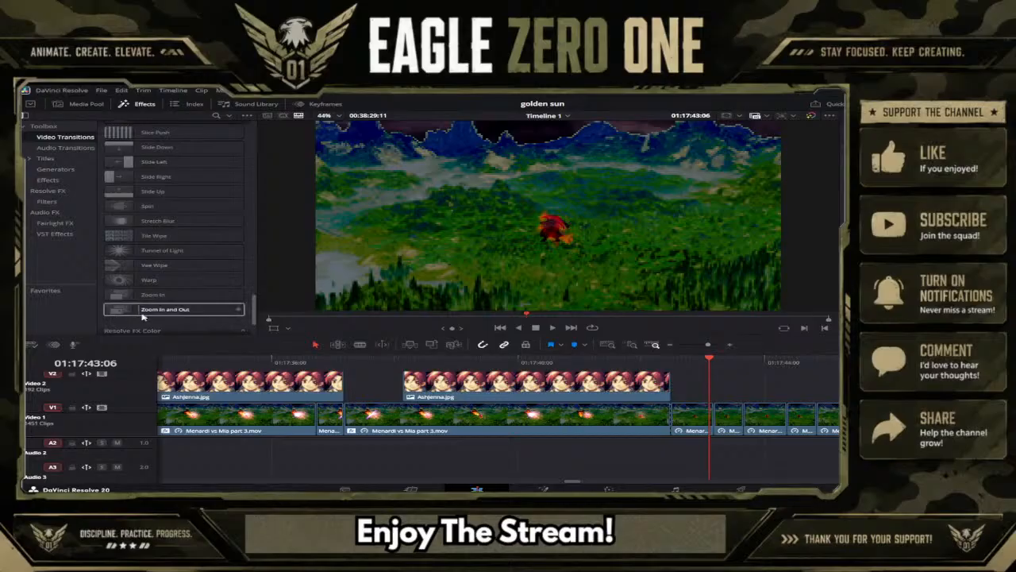
# Apply the Zoom In and Out Fusion transition to the Video 1 cut at the end of the "WHY!?!" caption and preview it.
pyautogui.click(177, 312)
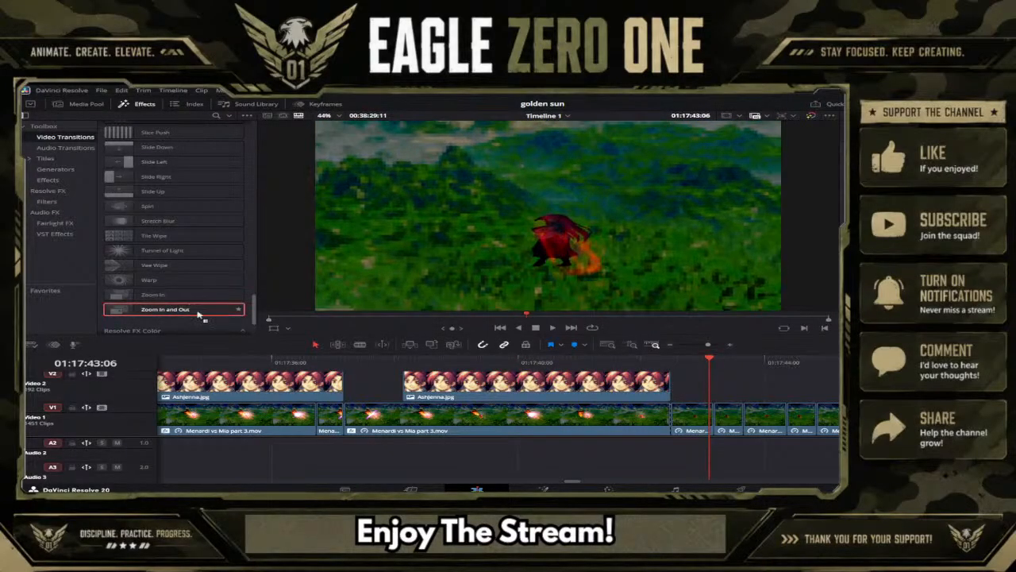
pyautogui.moveTo(638, 415); pyautogui.dragTo(677, 414)
pyautogui.click(627, 363)
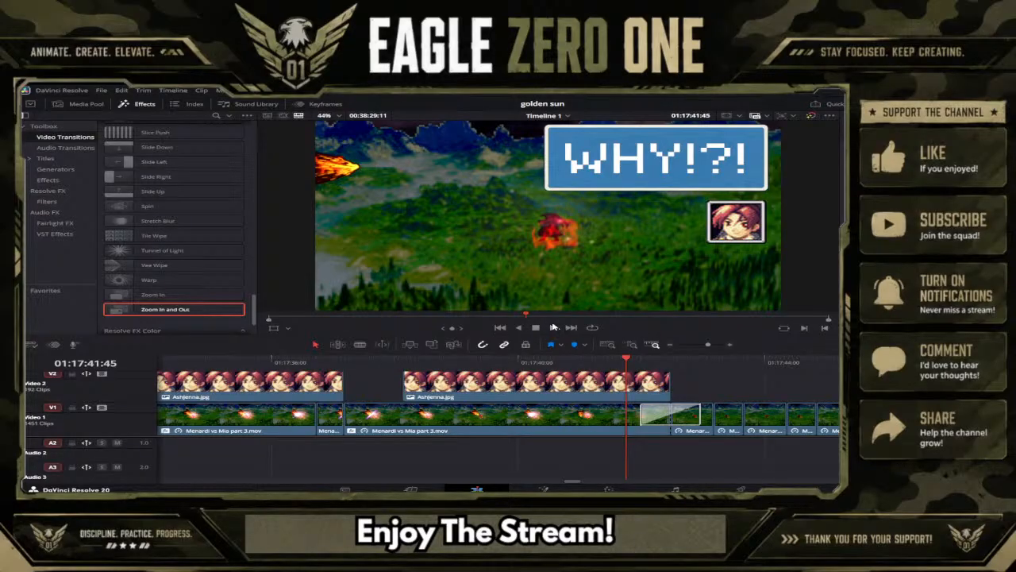
pyautogui.click(554, 328)
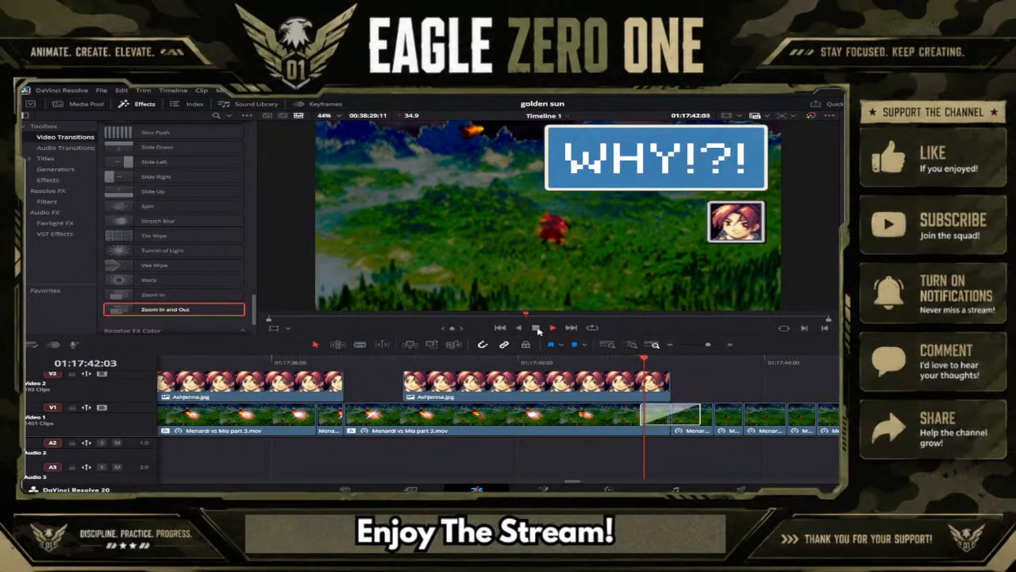
# Remove the Zoom In and Out transition from the Video 1 cut after the "WHY!?!" caption and play back the plain cut.
pyautogui.click(658, 418)
pyautogui.click(687, 467)
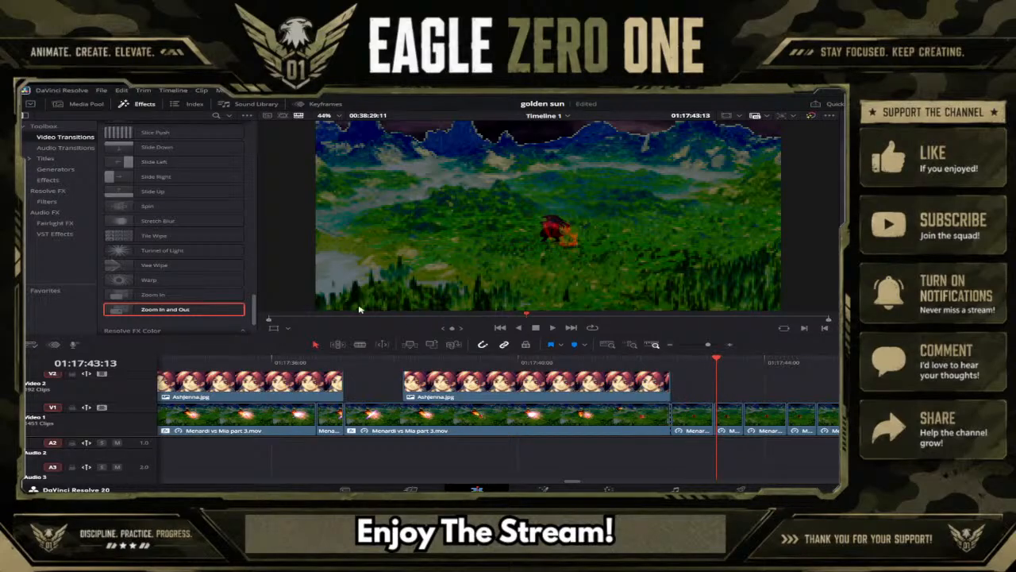
pyautogui.scroll(10, 235, 254)
pyautogui.scroll(8, 236, 255)
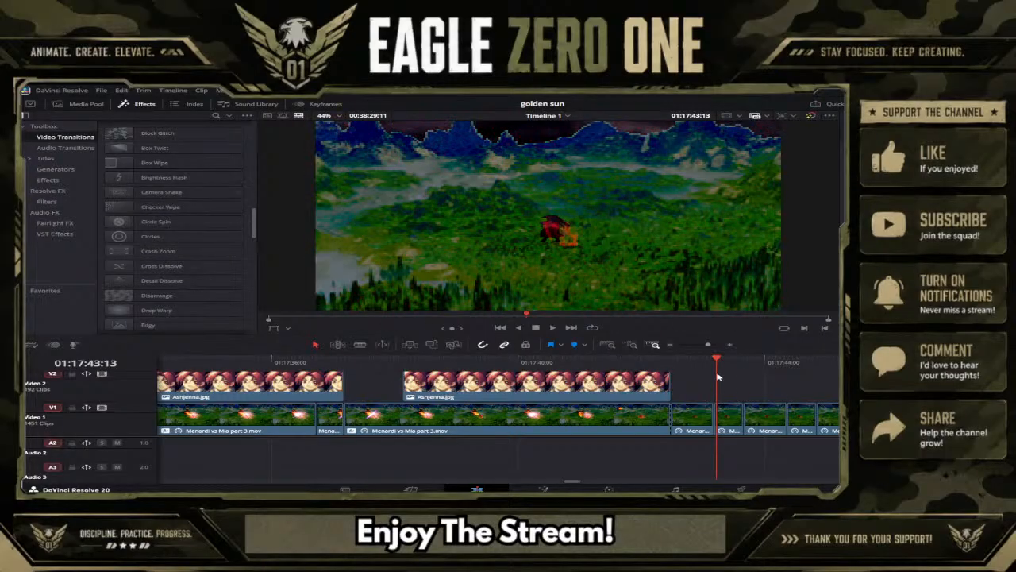
pyautogui.click(644, 363)
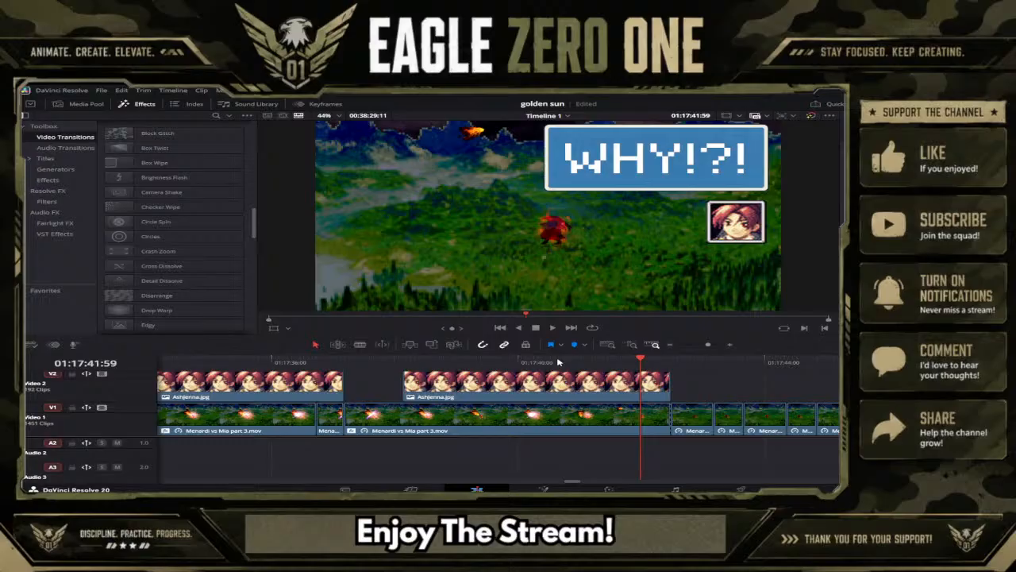
pyautogui.click(558, 362)
pyautogui.click(553, 327)
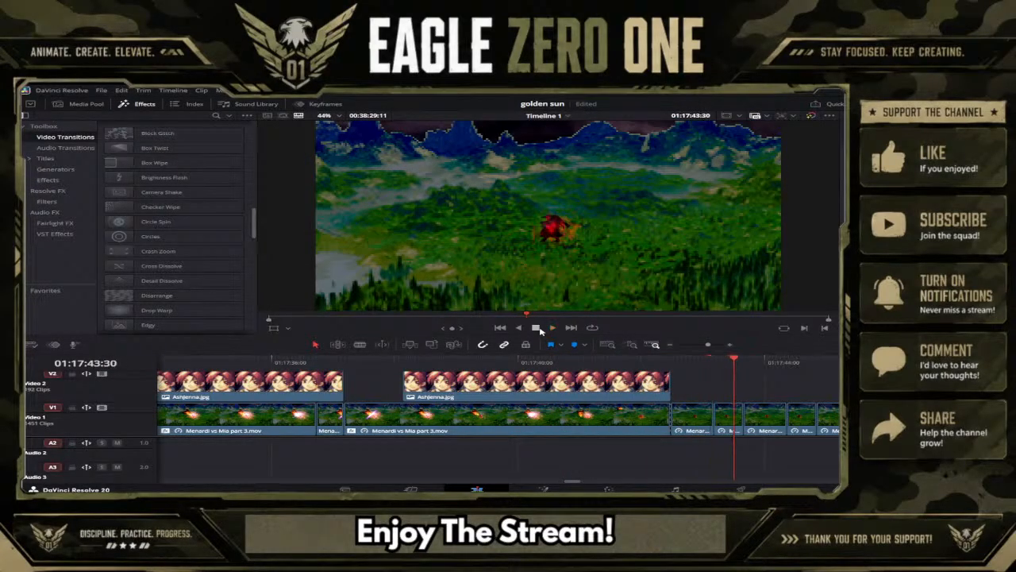
pyautogui.click(540, 329)
# Apply the Camera Shake Fusion transition to the Video 1 cut where the "WHY!?!" caption ends, previewing it before saving the project.
pyautogui.moveTo(138, 197); pyautogui.dragTo(668, 422)
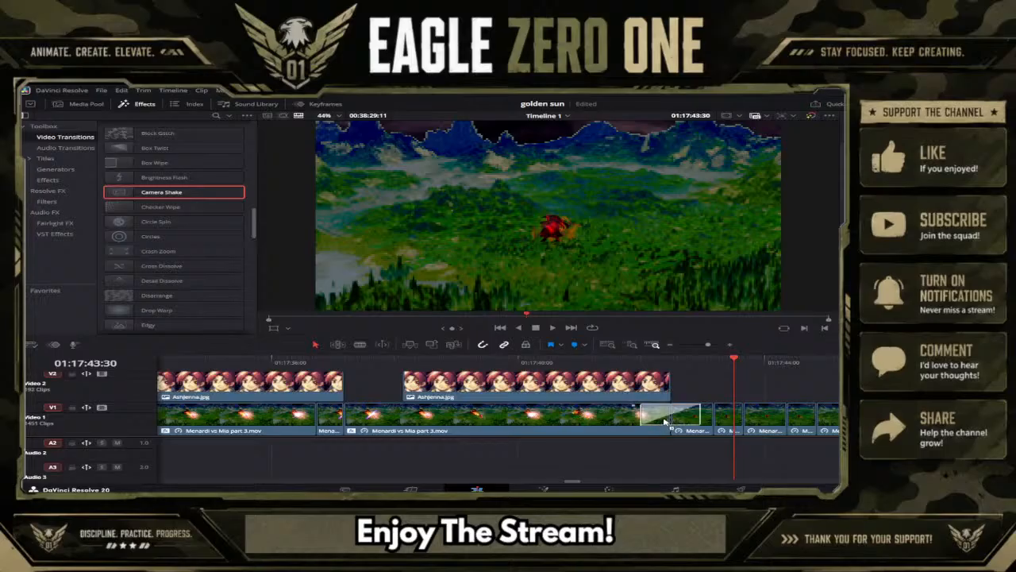
pyautogui.click(506, 362)
pyautogui.click(547, 327)
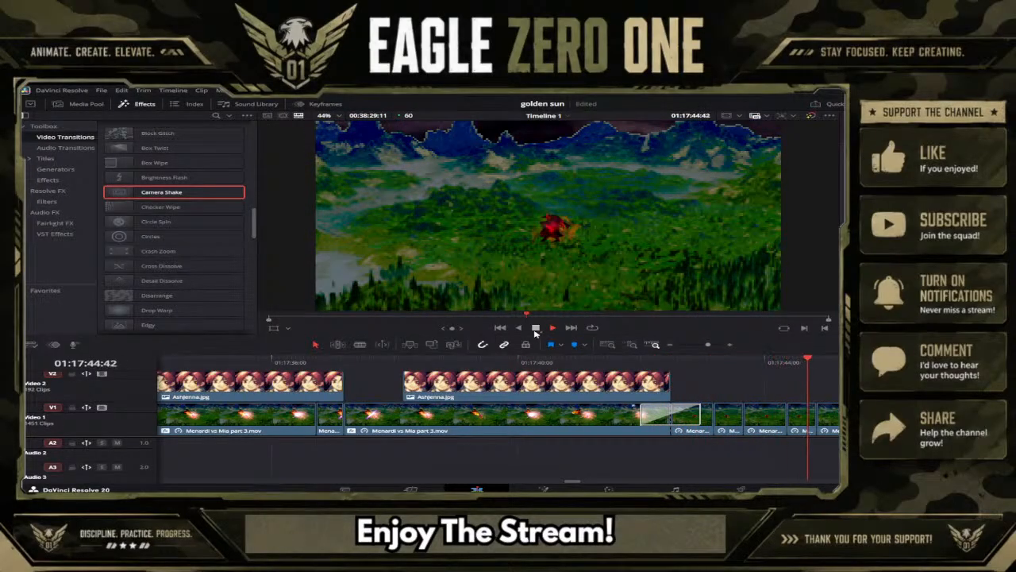
pyautogui.hotkey('ctrl', 's')
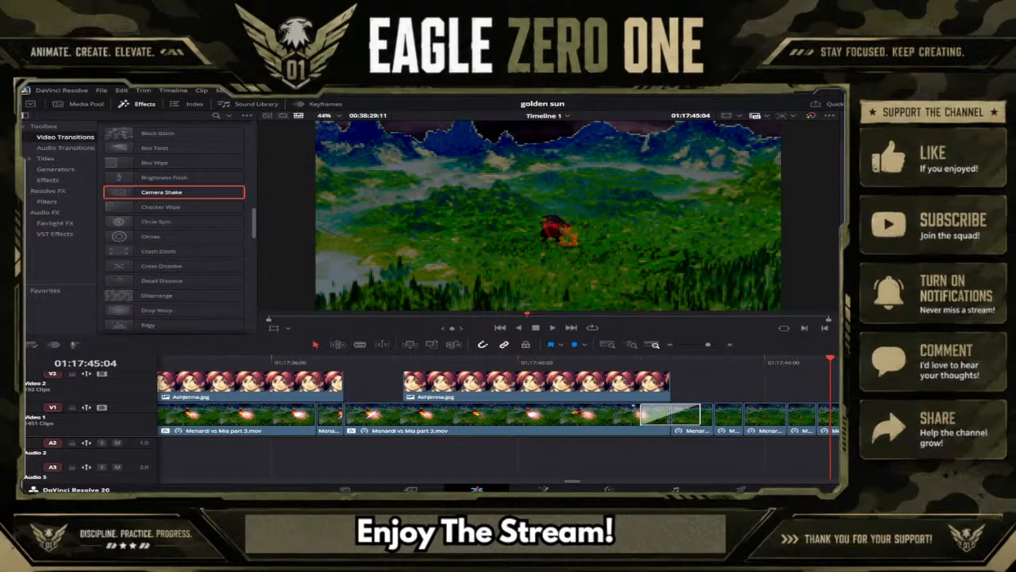
# Look back through the earlier battle scenes on the timeline, checking the frames and captions at several points before the "WHY!?!" section.
pyautogui.click(702, 344)
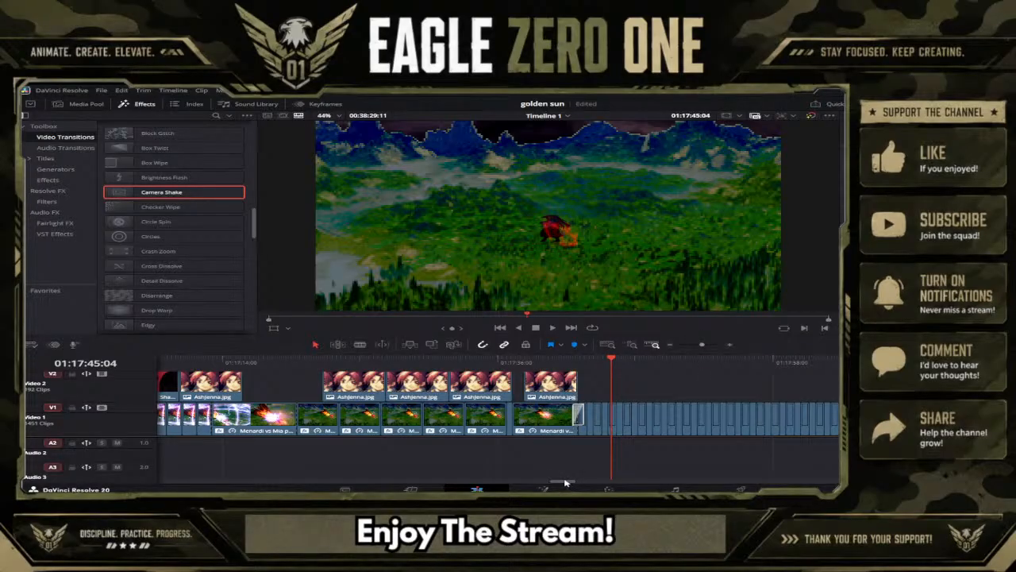
pyautogui.moveTo(564, 482); pyautogui.dragTo(437, 464)
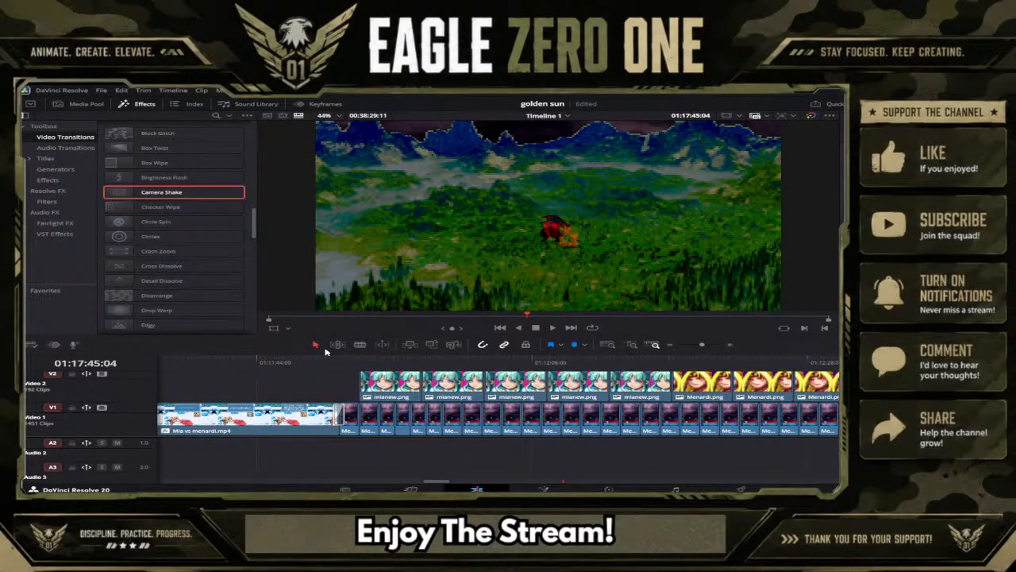
pyautogui.click(332, 362)
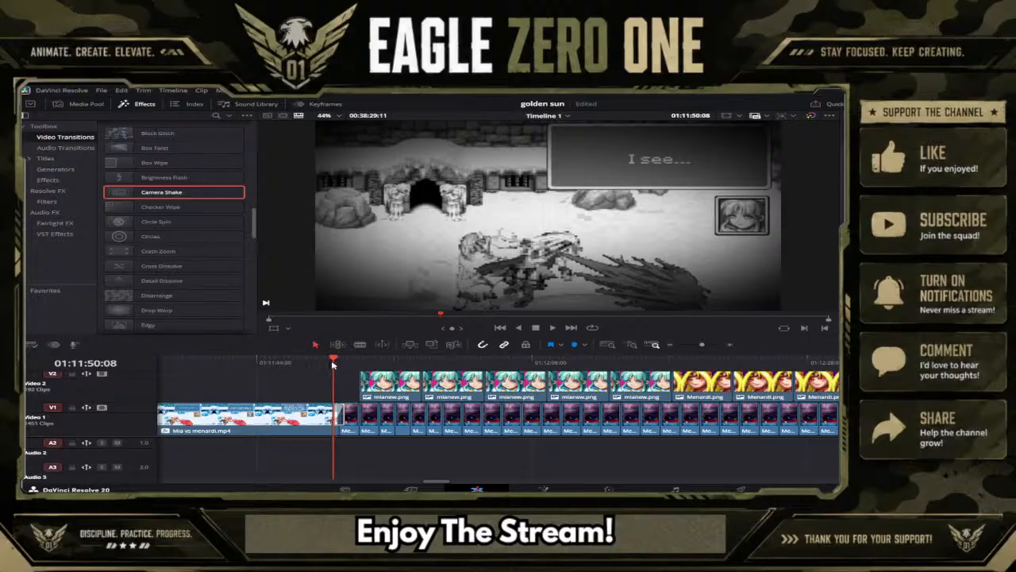
pyautogui.moveTo(333, 363); pyautogui.dragTo(359, 362)
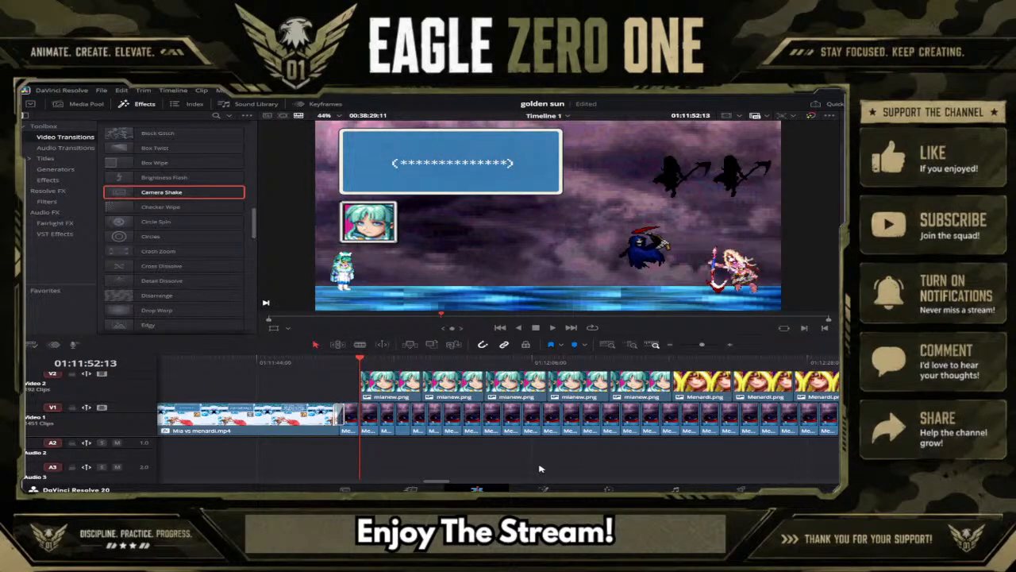
pyautogui.moveTo(441, 481); pyautogui.dragTo(378, 480)
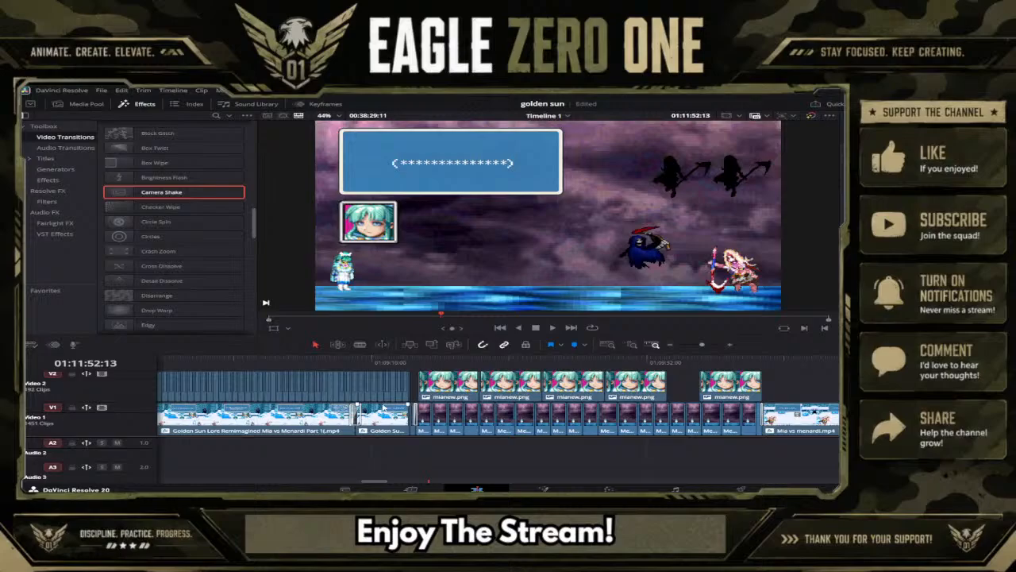
pyautogui.click(396, 364)
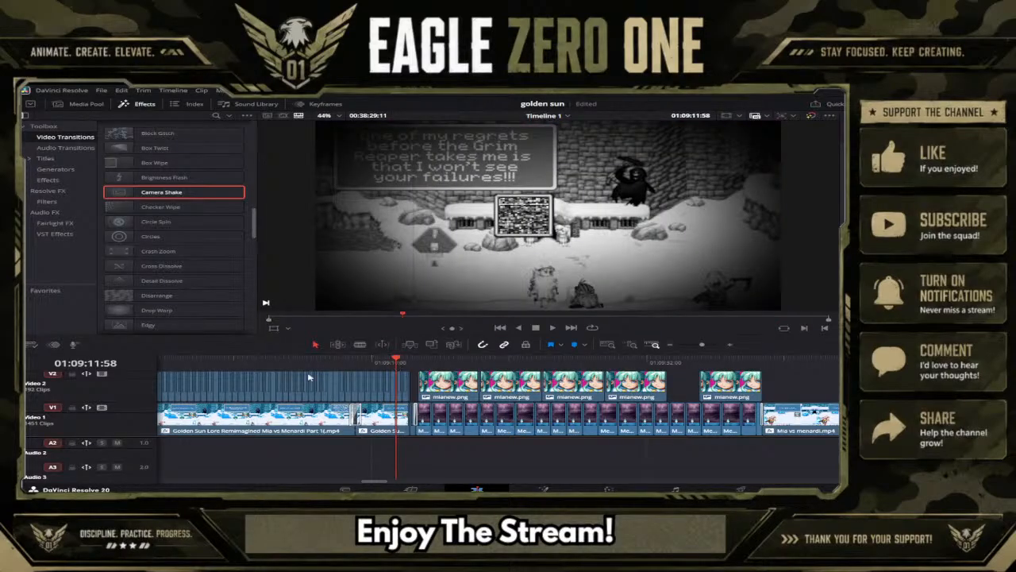
pyautogui.moveTo(380, 481); pyautogui.dragTo(357, 480)
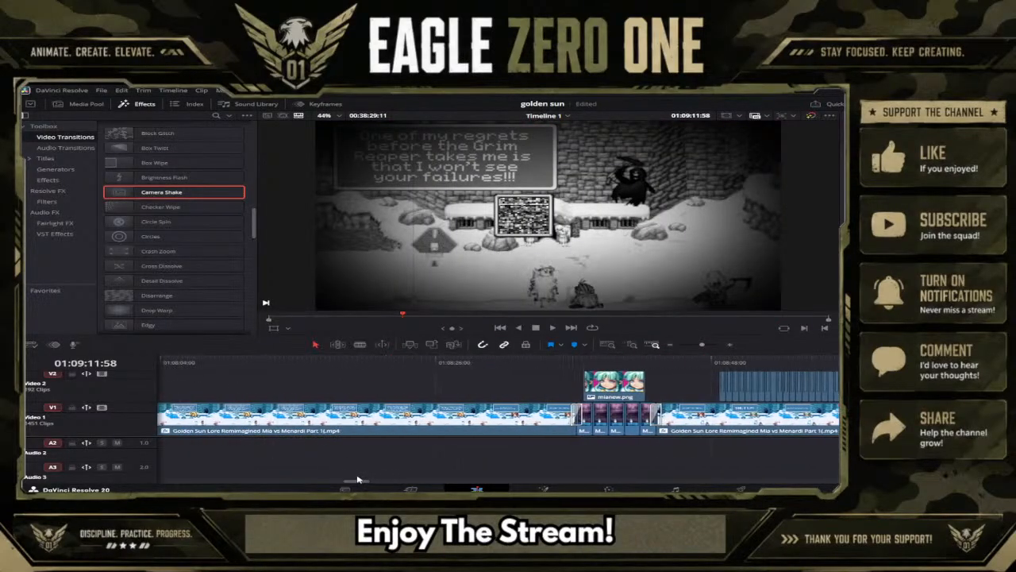
pyautogui.moveTo(559, 363); pyautogui.dragTo(585, 362)
pyautogui.moveTo(351, 484); pyautogui.dragTo(305, 481)
pyautogui.click(399, 364)
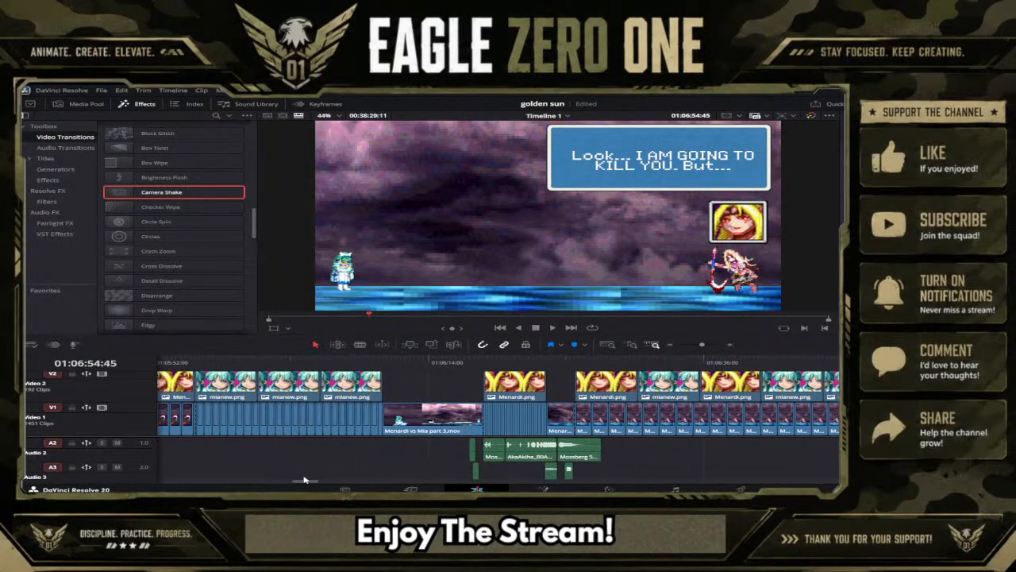
pyautogui.moveTo(444, 366); pyautogui.dragTo(332, 365)
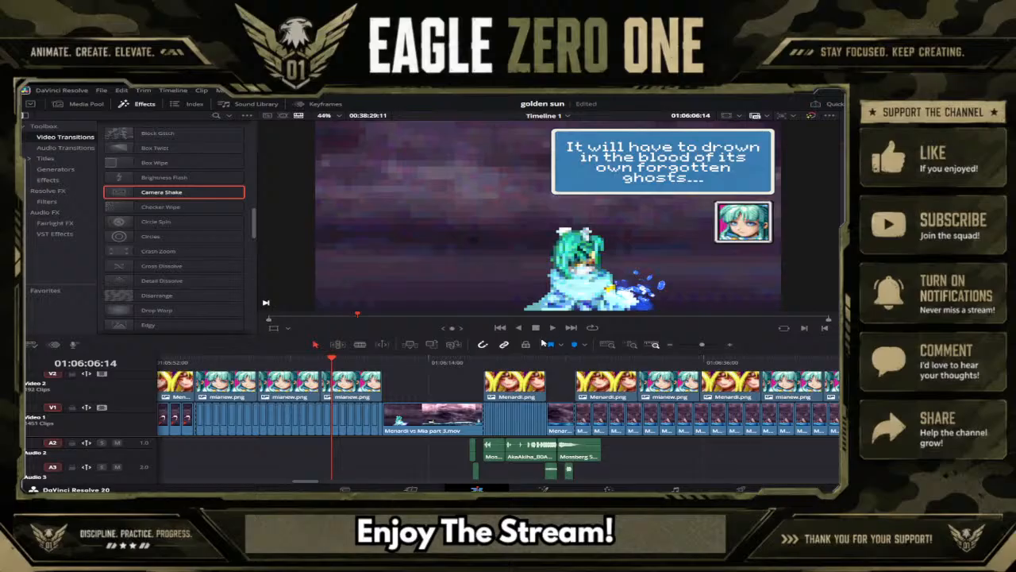
pyautogui.click(284, 359)
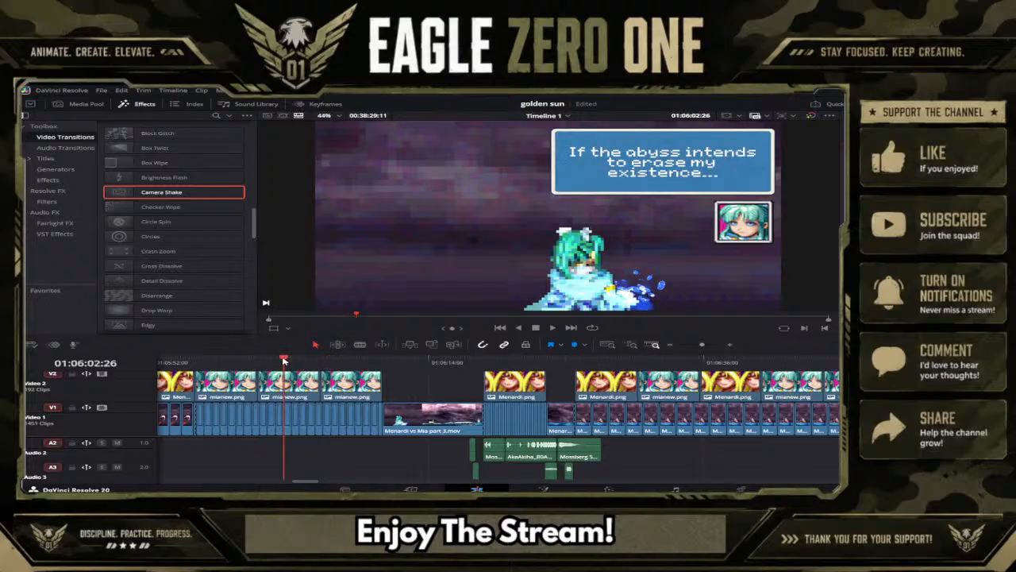
pyautogui.click(695, 344)
pyautogui.moveTo(695, 346); pyautogui.dragTo(698, 345)
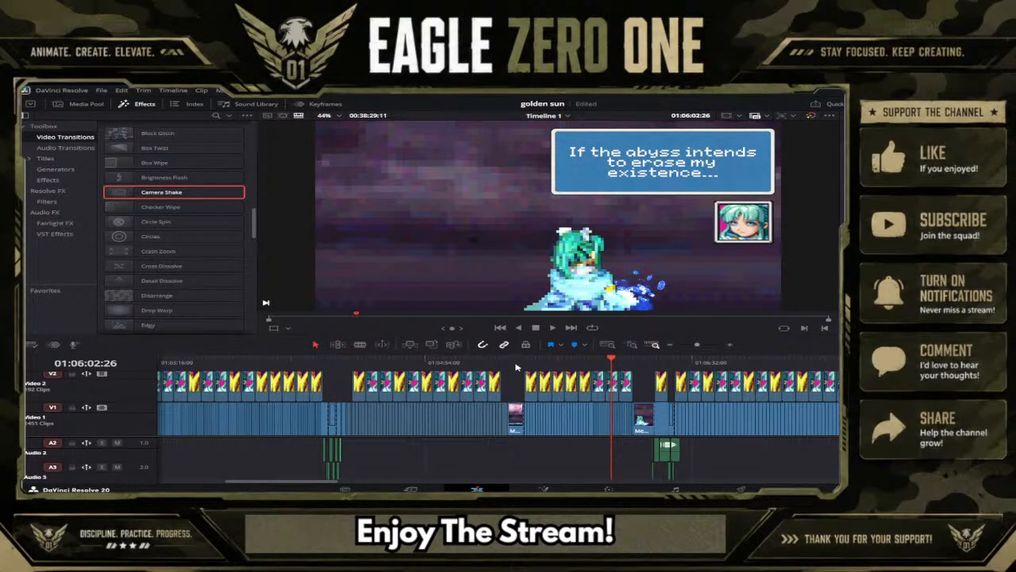
pyautogui.moveTo(516, 366)
pyautogui.mouseDown()
pyautogui.moveTo(526, 364)
pyautogui.moveTo(509, 366)
pyautogui.mouseUp()
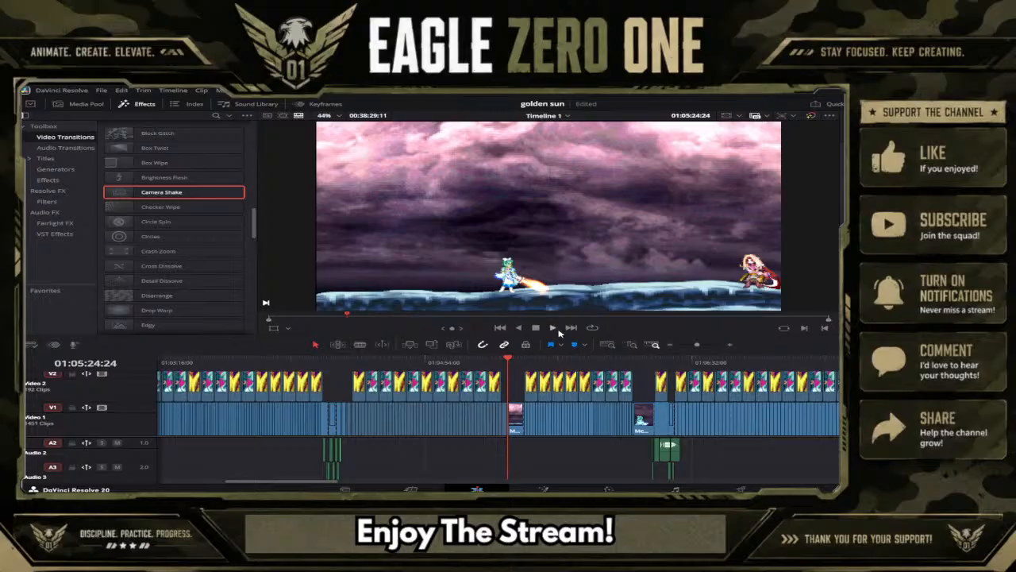
# Play the scene up to the "I'll show you true terror..." caption and magnify the music-note speech bubble in the viewer.
pyautogui.click(308, 363)
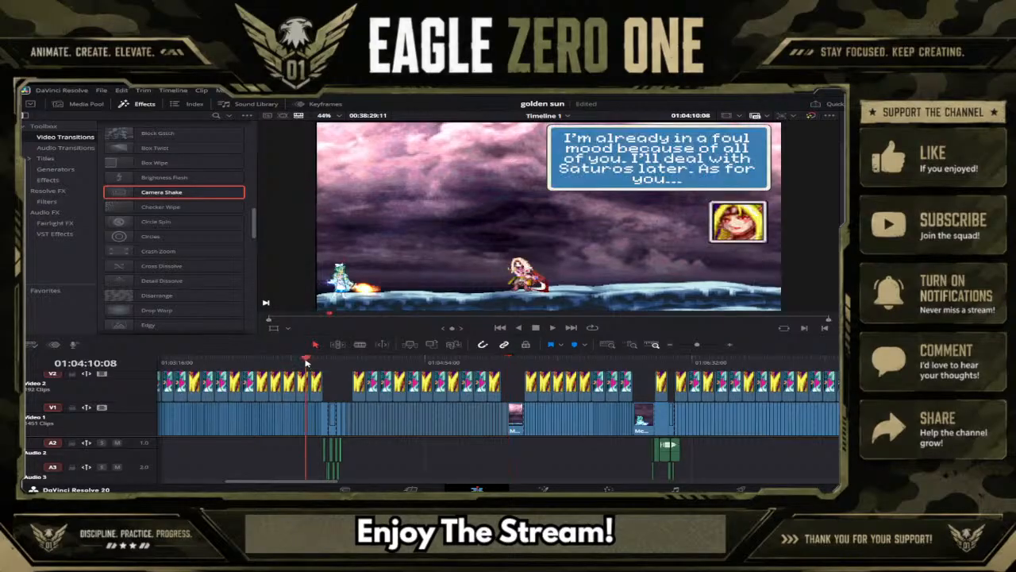
pyautogui.click(553, 329)
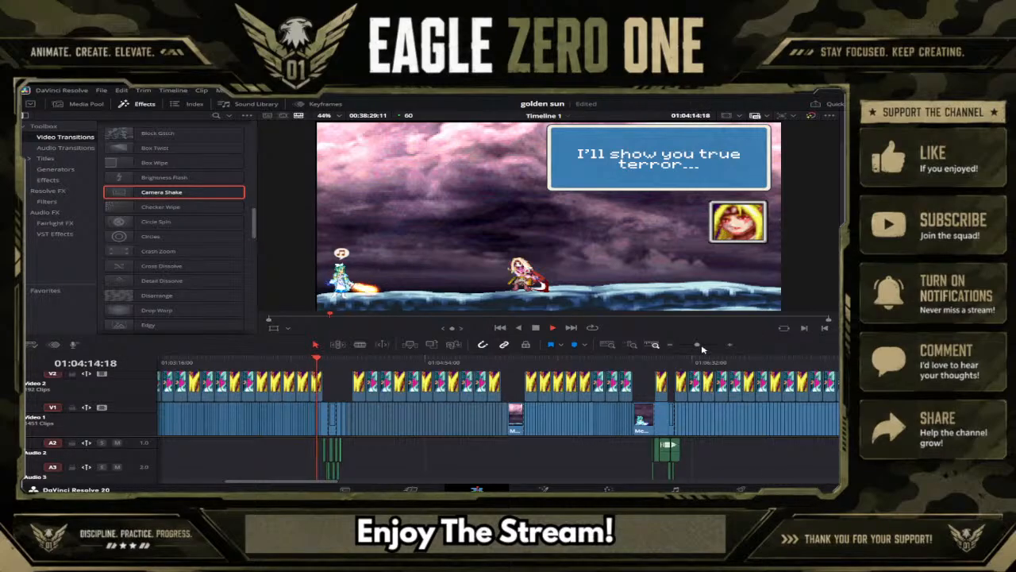
pyautogui.press('space')
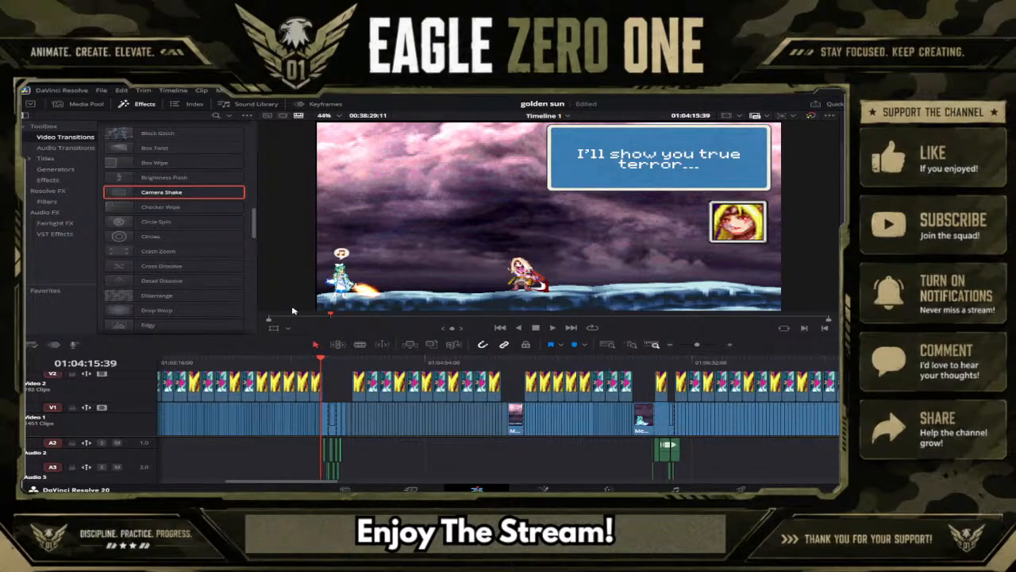
pyautogui.scroll(6, 343, 271)
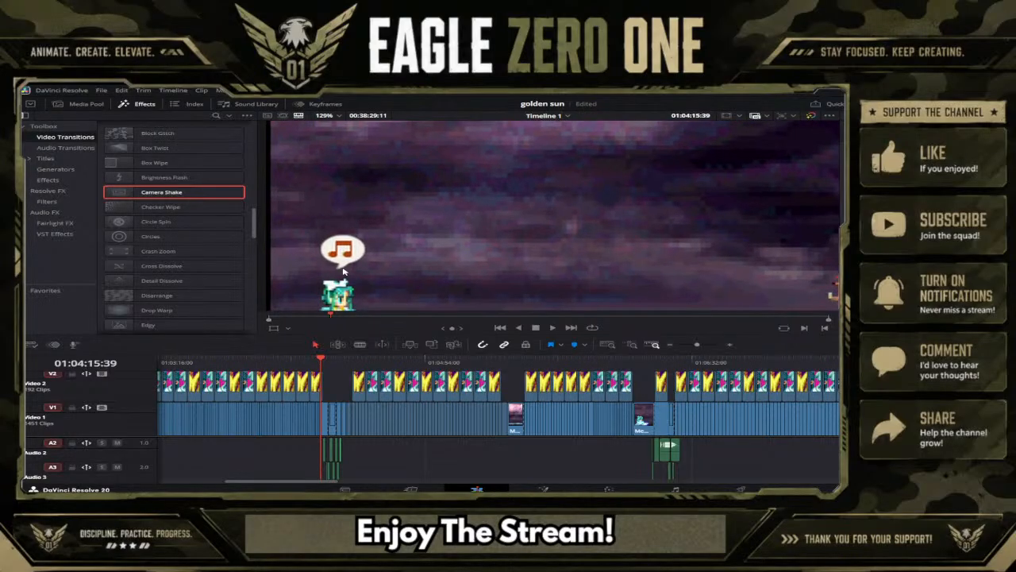
pyautogui.scroll(4, 343, 272)
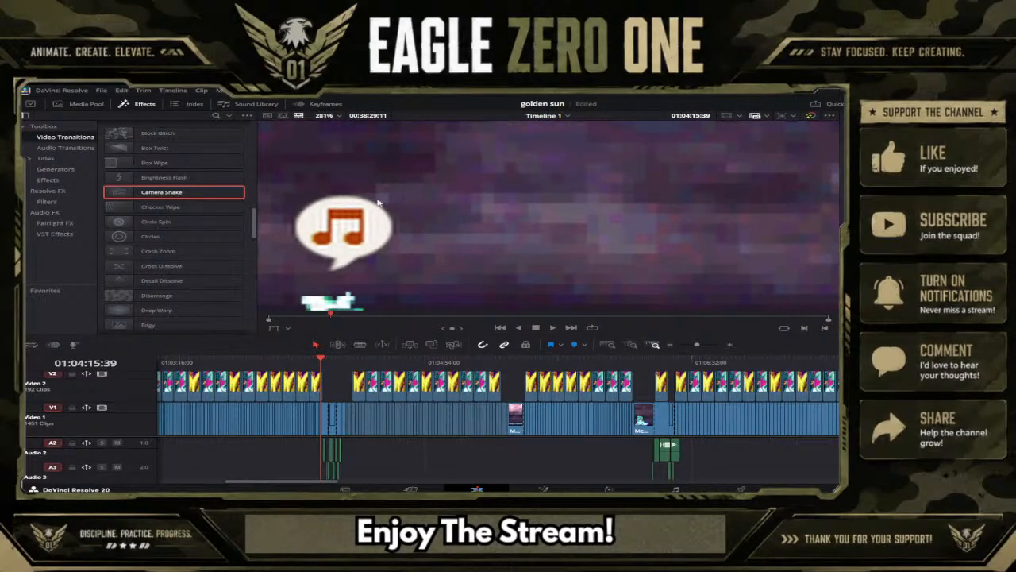
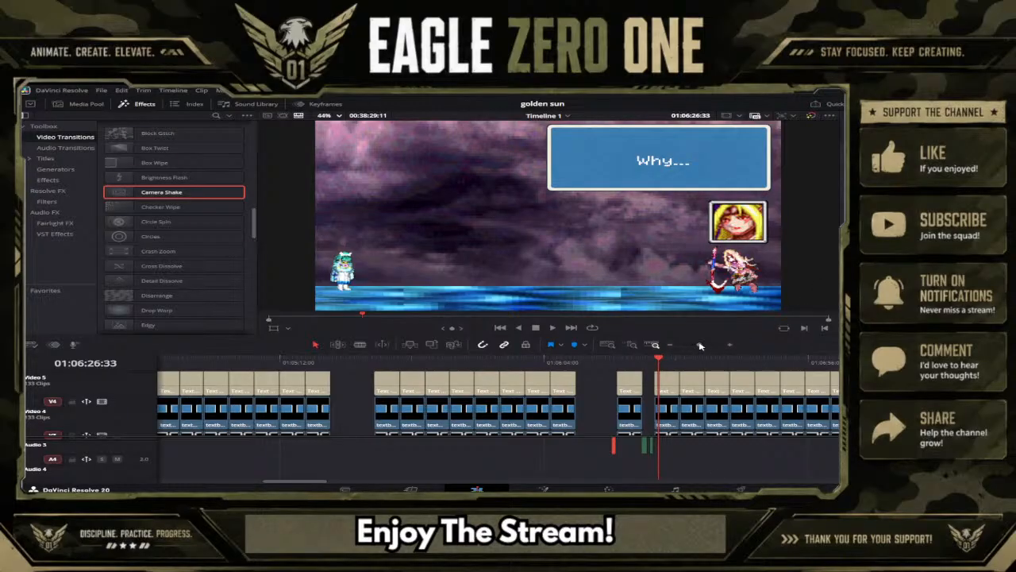
# Return to the end of the "WHY!?!" section on the timeline and check the frames around the following cut.
pyautogui.moveTo(706, 347); pyautogui.dragTo(690, 346)
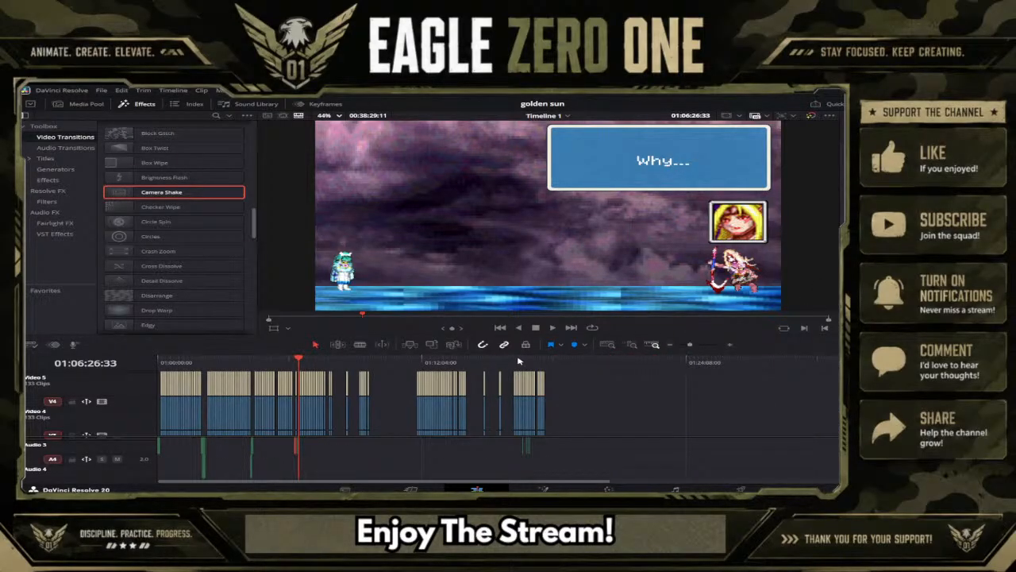
pyautogui.click(475, 361)
pyautogui.click(535, 362)
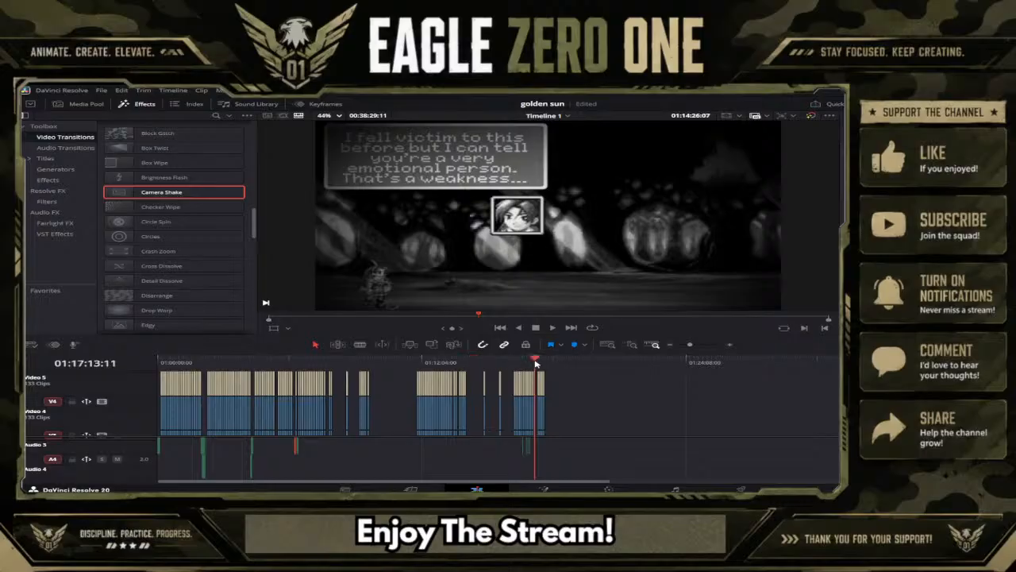
pyautogui.moveTo(691, 345); pyautogui.dragTo(698, 345)
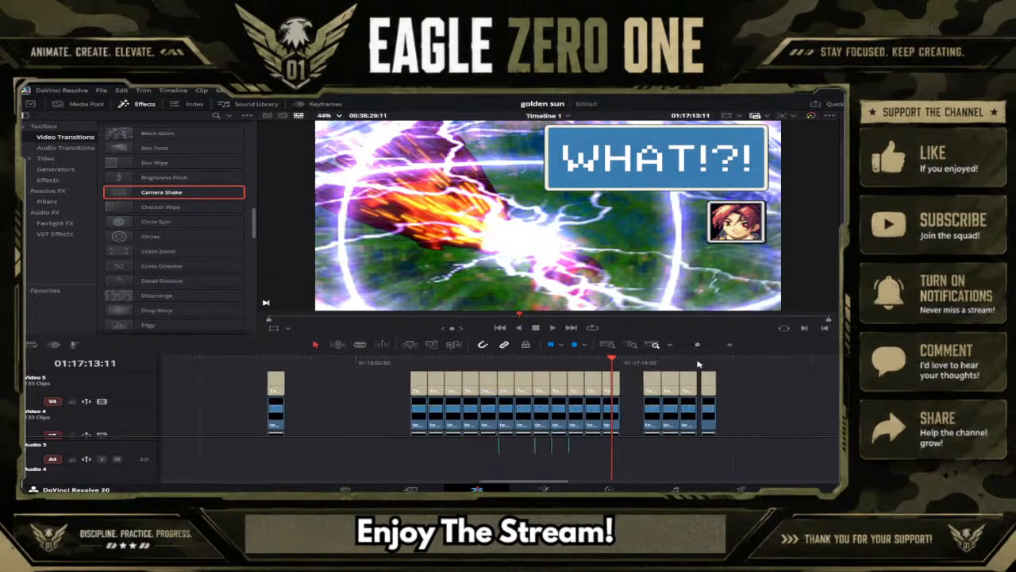
pyautogui.scroll(-2, 638, 417)
pyautogui.scroll(-1, 638, 417)
pyautogui.click(708, 361)
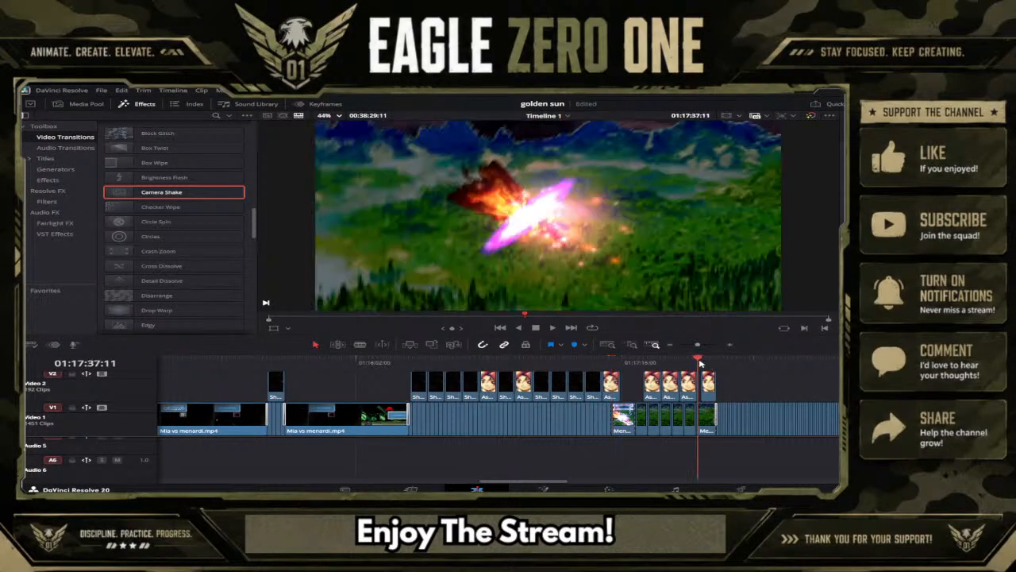
pyautogui.click(720, 361)
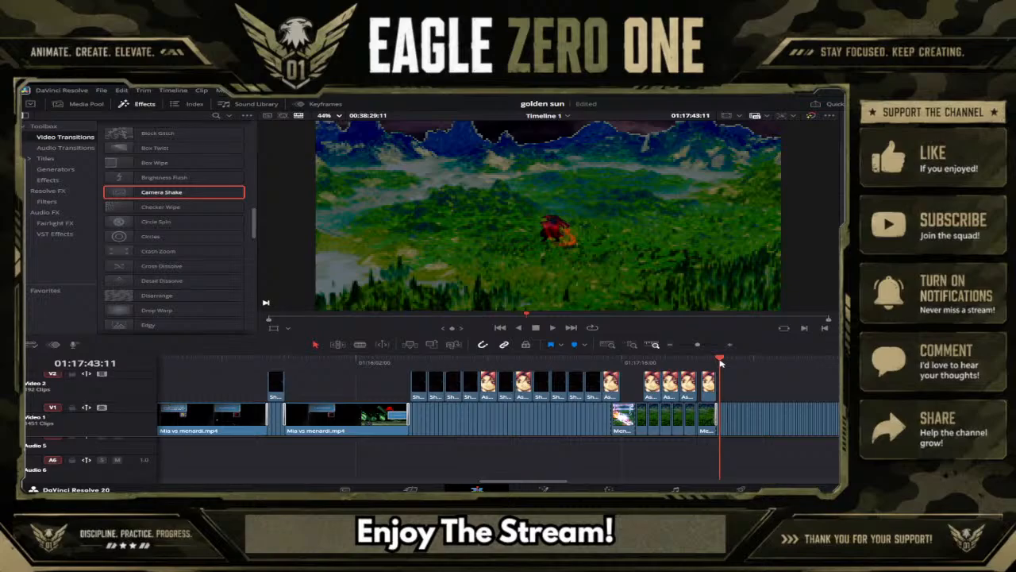
# Copy the "Ahahahaha. Let's see if I can still do this!!!" caption together with its text box, frame and portrait clips.
pyautogui.scroll(2, 611, 413)
pyautogui.scroll(-2, 612, 412)
pyautogui.scroll(2, 596, 392)
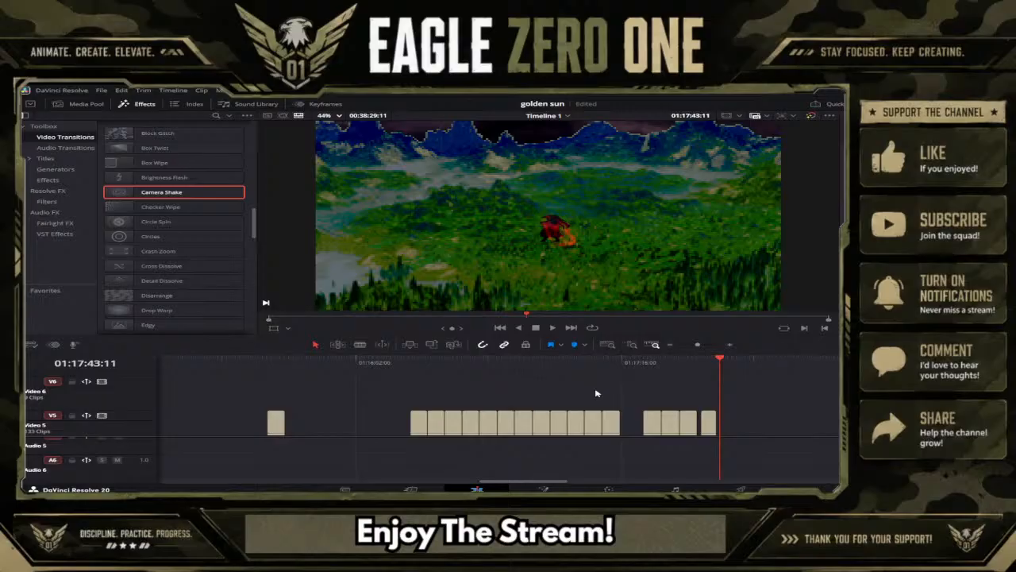
pyautogui.click(590, 363)
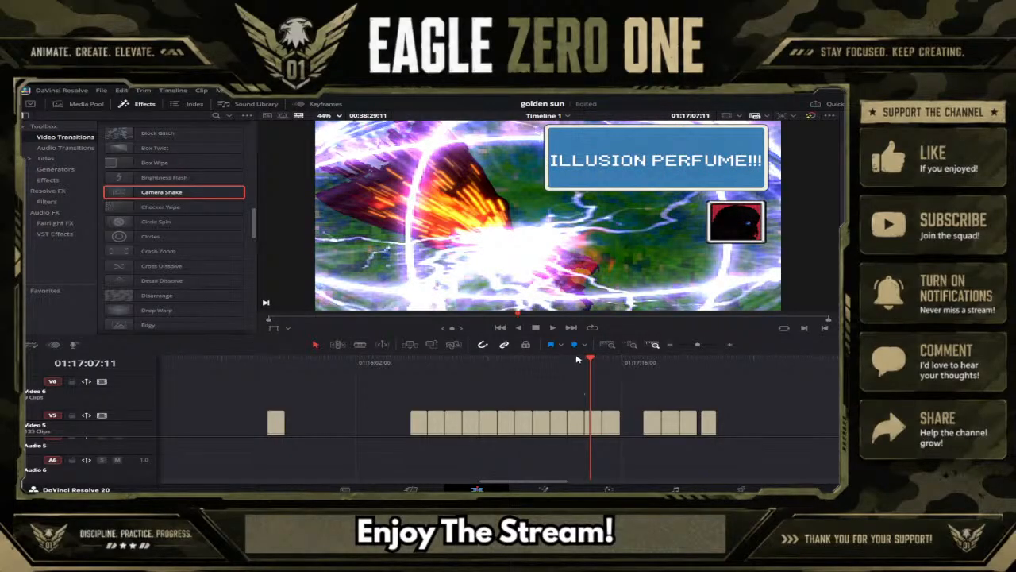
pyautogui.click(578, 361)
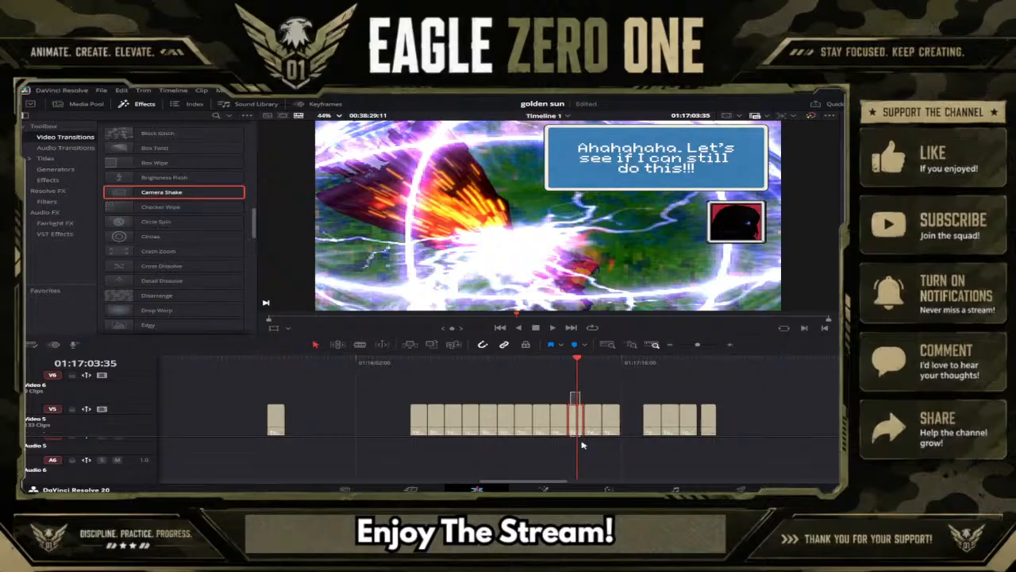
pyautogui.scroll(-4, 577, 401)
pyautogui.click(582, 361)
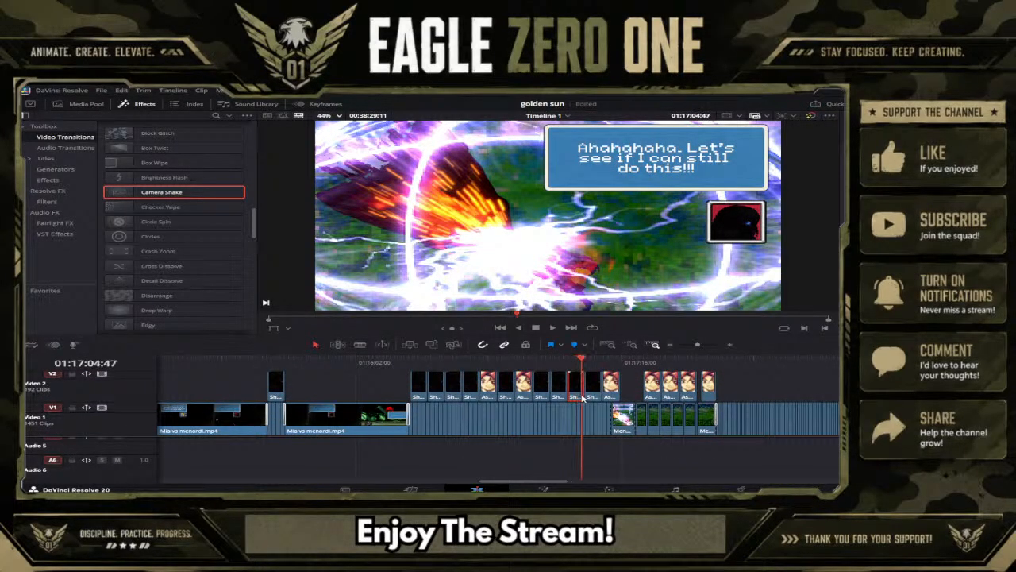
# Paste the copied caption group at 01:17:42:59, right after the transition following "WHY!?!", and save the project.
pyautogui.click(718, 360)
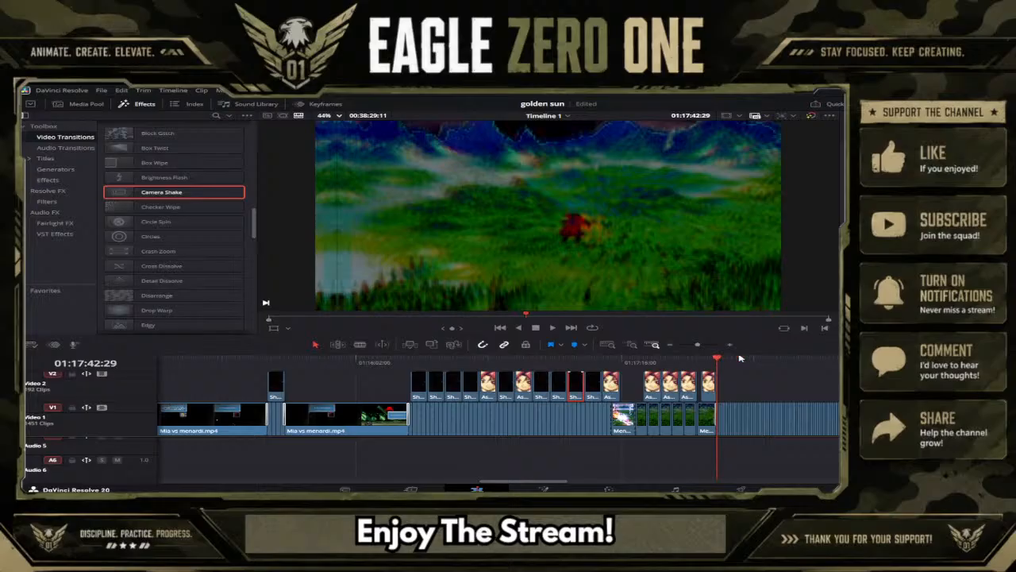
pyautogui.click(708, 347)
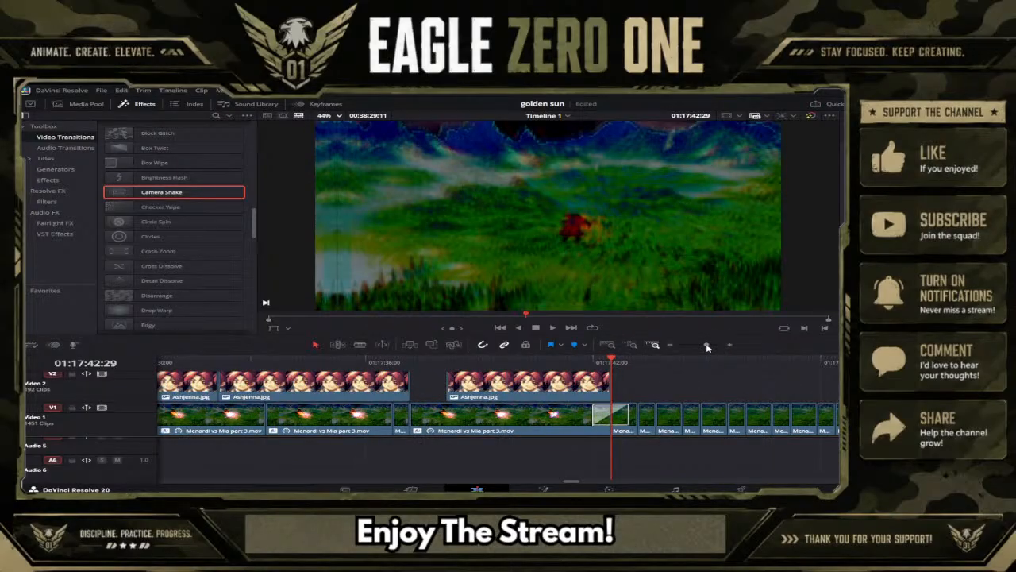
pyautogui.click(629, 362)
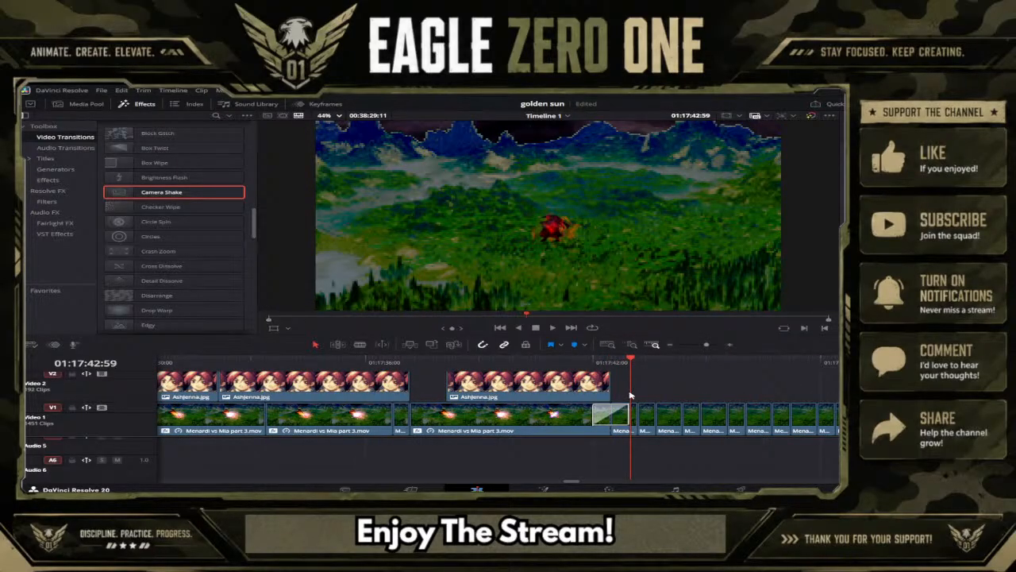
pyautogui.hotkey('ctrl', 'v')
pyautogui.scroll(3, 640, 399)
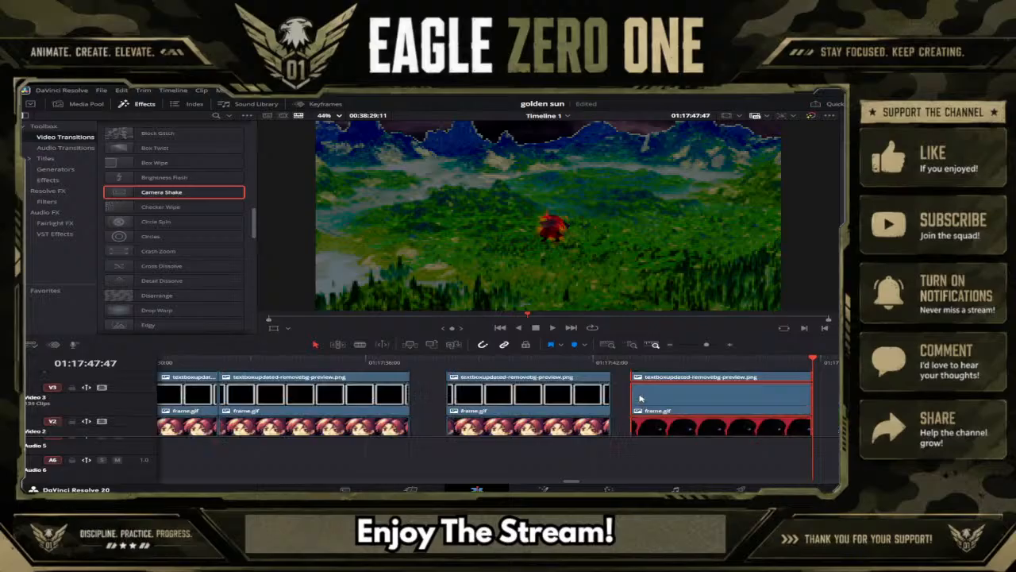
pyautogui.hotkey('ctrl', 's')
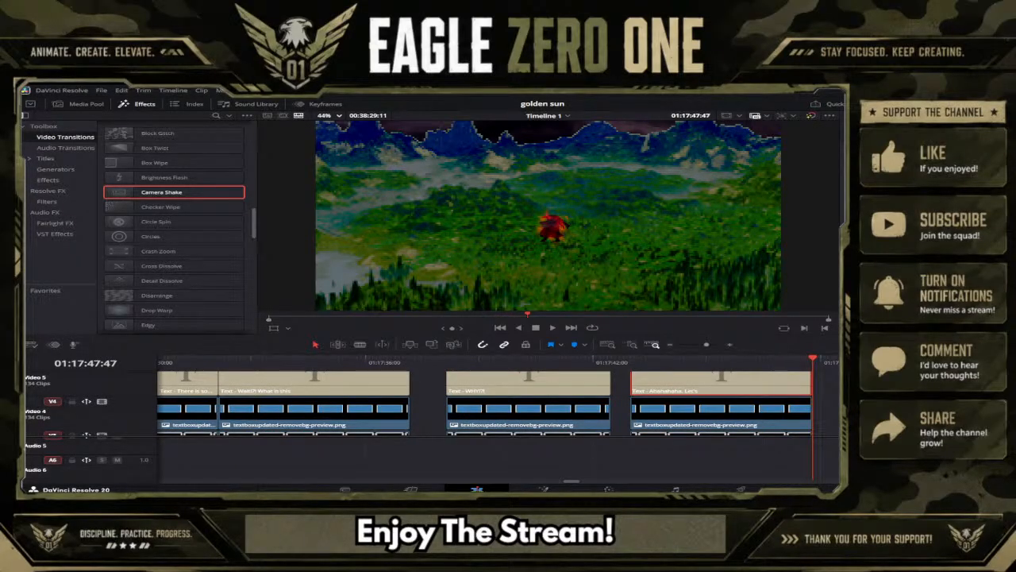
# Replace the pasted caption's text with "Looks like I can still do that...".
pyautogui.click(690, 361)
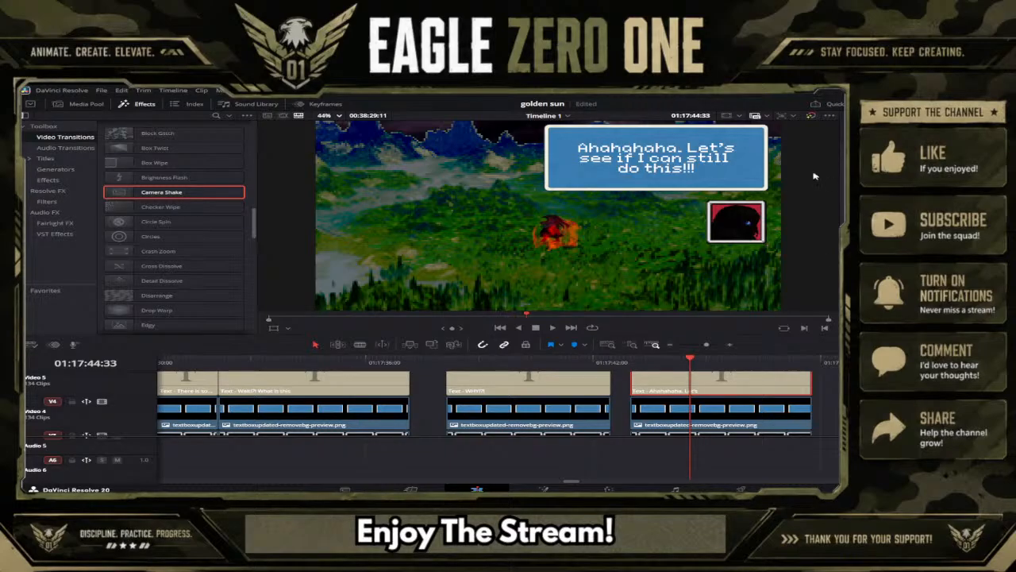
pyautogui.write('W')
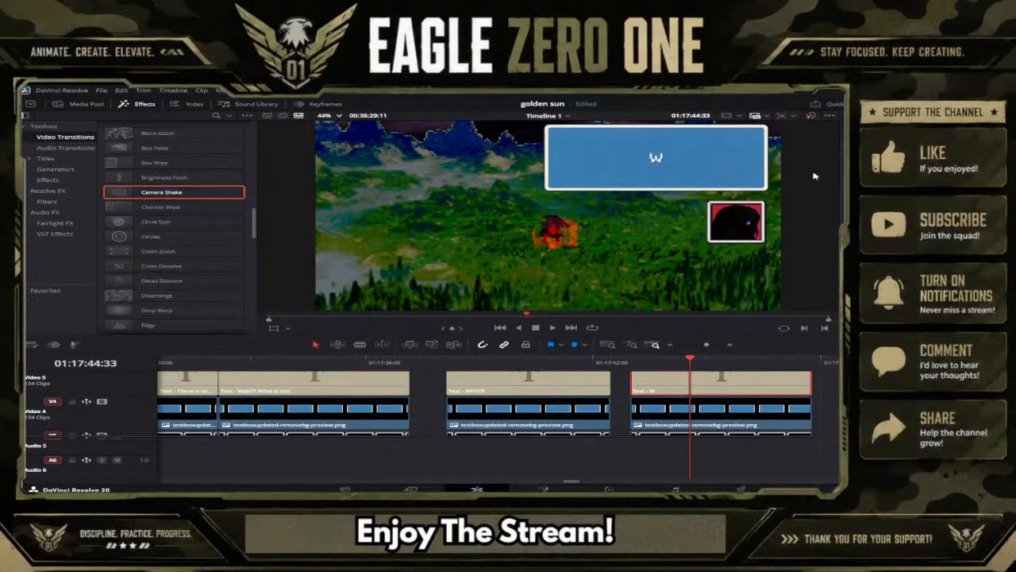
pyautogui.press('BackSpace')
pyautogui.write('Looks like')
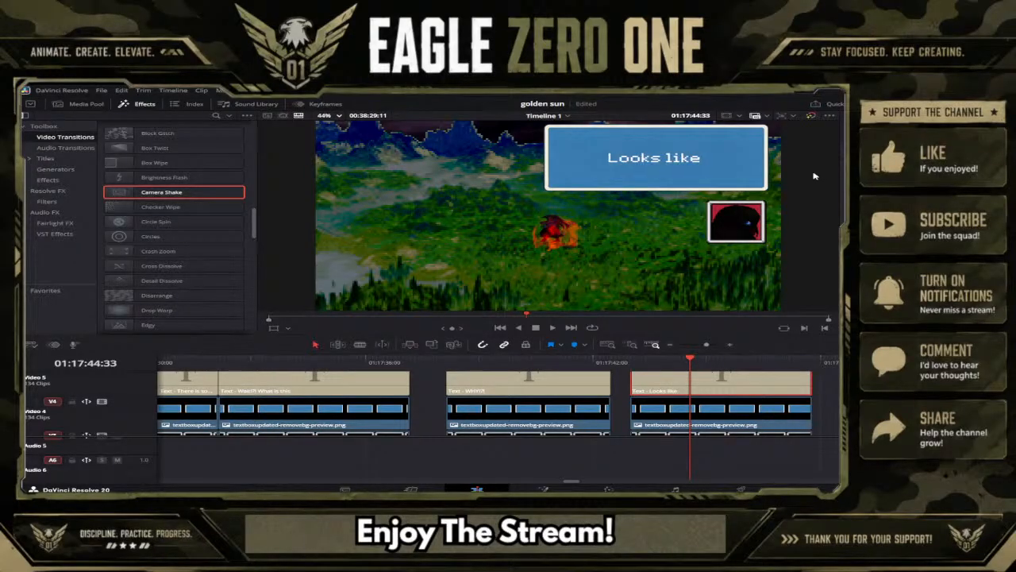
pyautogui.write(' I can s')
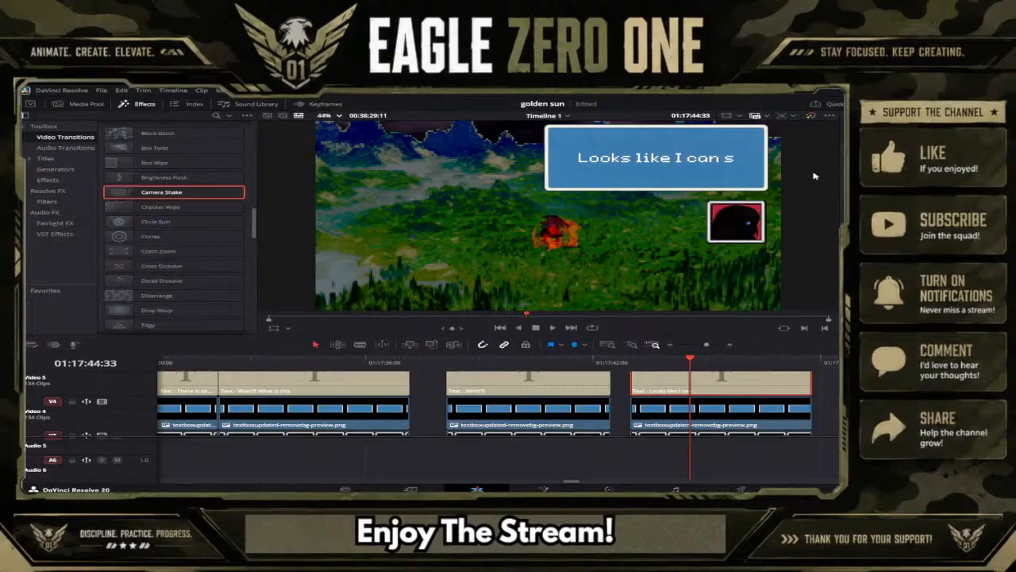
pyautogui.write('till do')
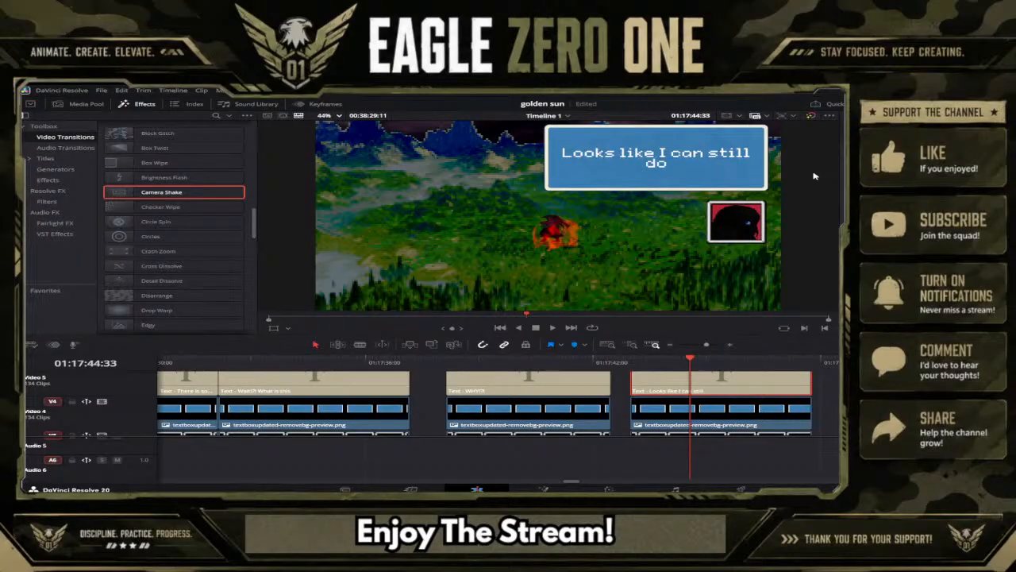
pyautogui.write(' that...')
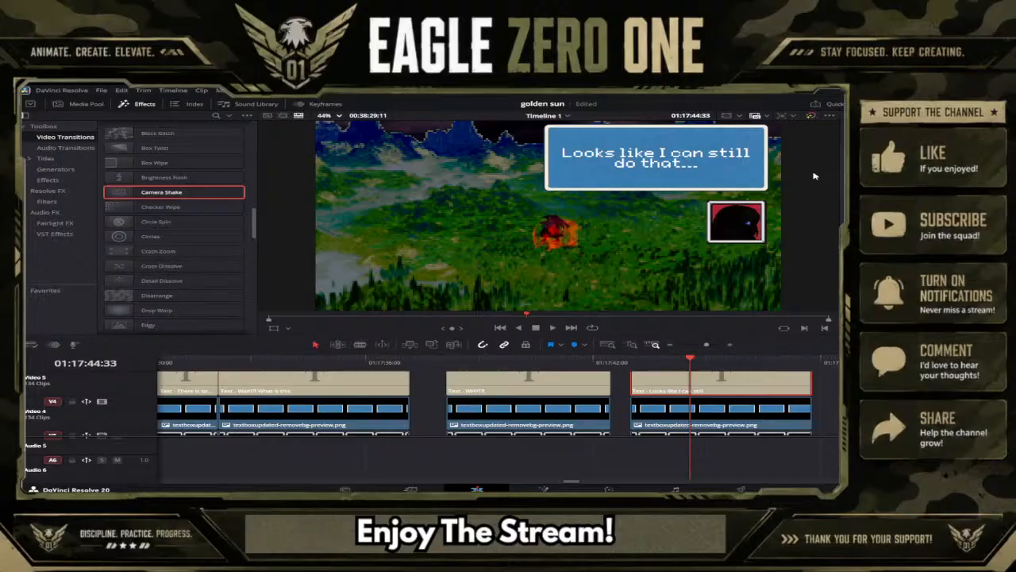
# Add "That's upsetting..." to the end of the caption and save the project.
pyautogui.write('Thay')
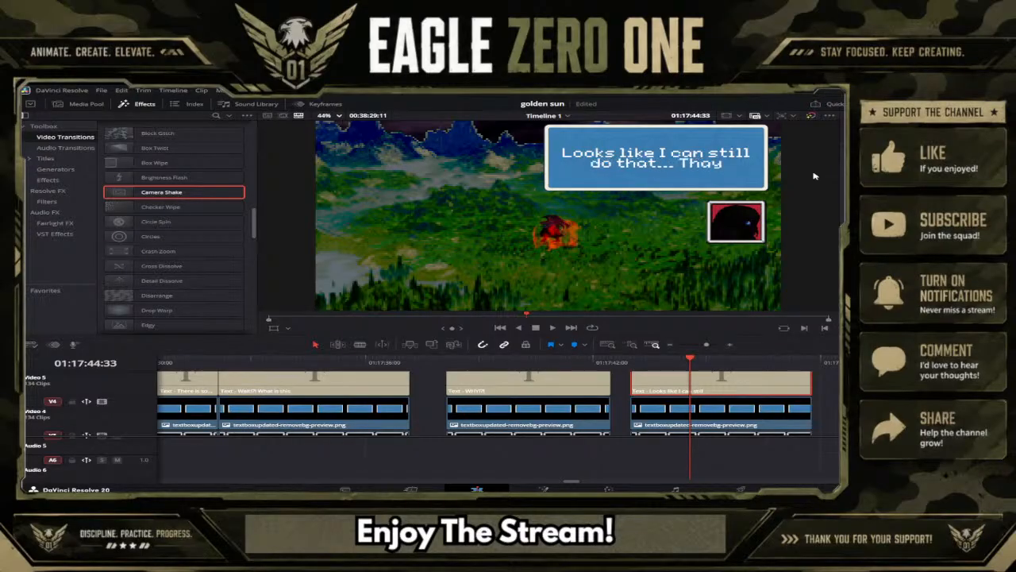
pyautogui.press('BackSpace')
pyautogui.write("t's")
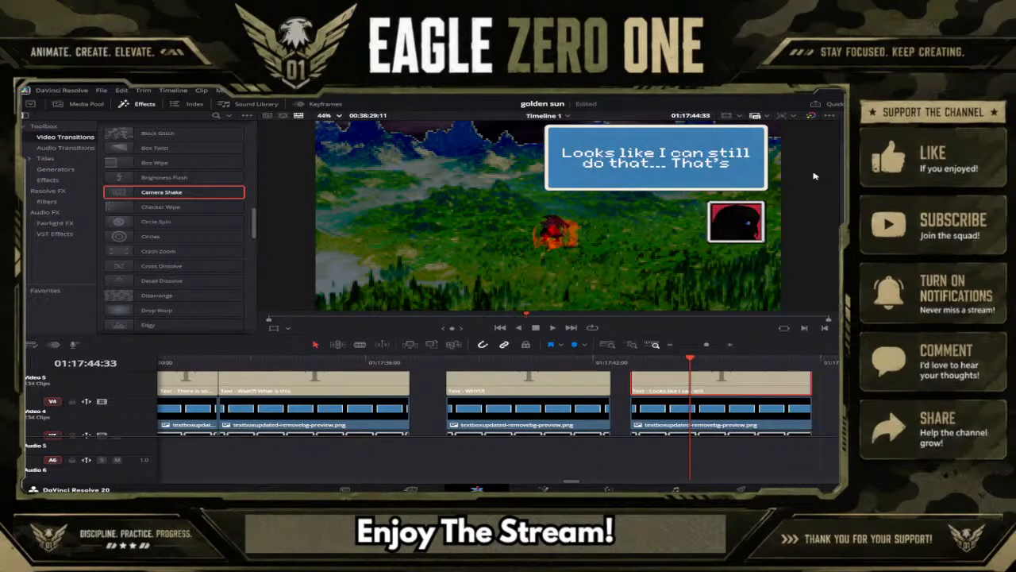
pyautogui.write(' upse')
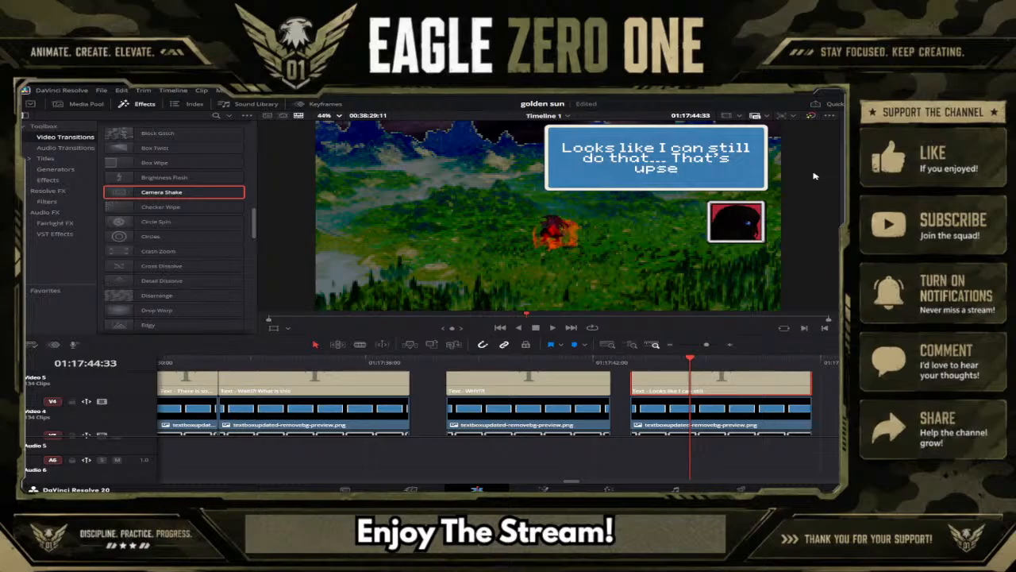
pyautogui.write('tting...')
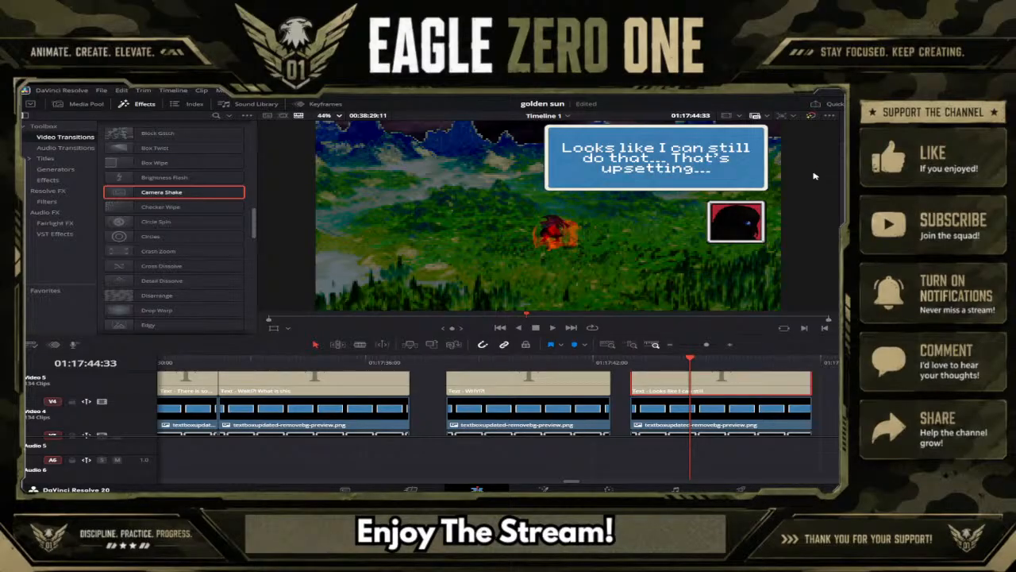
pyautogui.hotkey('ctrl', 's')
# Duplicate the "Looks like I can still do that..." caption group with its text box, frame and portrait directly after itself at 01:17:47:47.
pyautogui.scroll(-4, 735, 416)
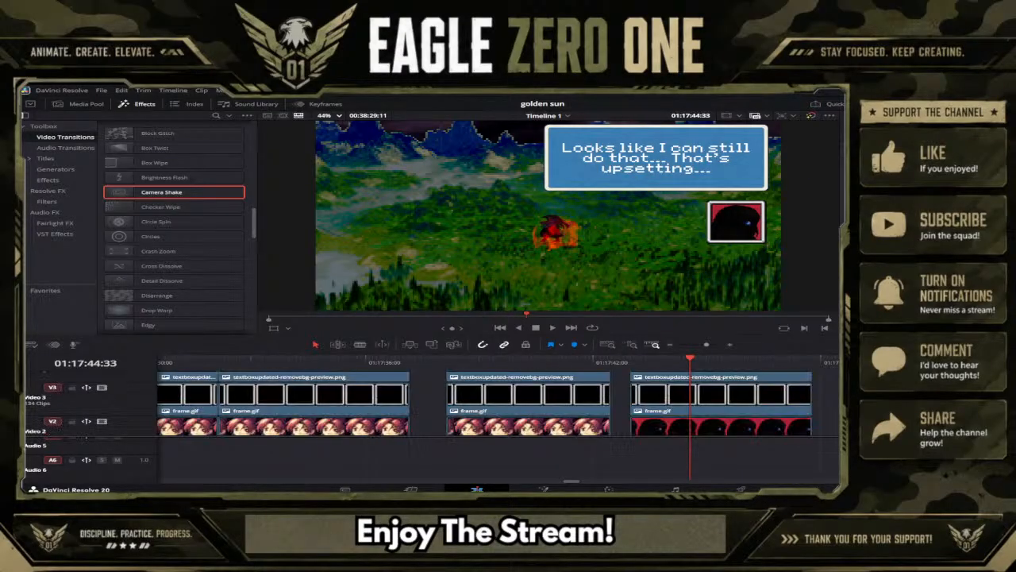
pyautogui.scroll(4, 781, 382)
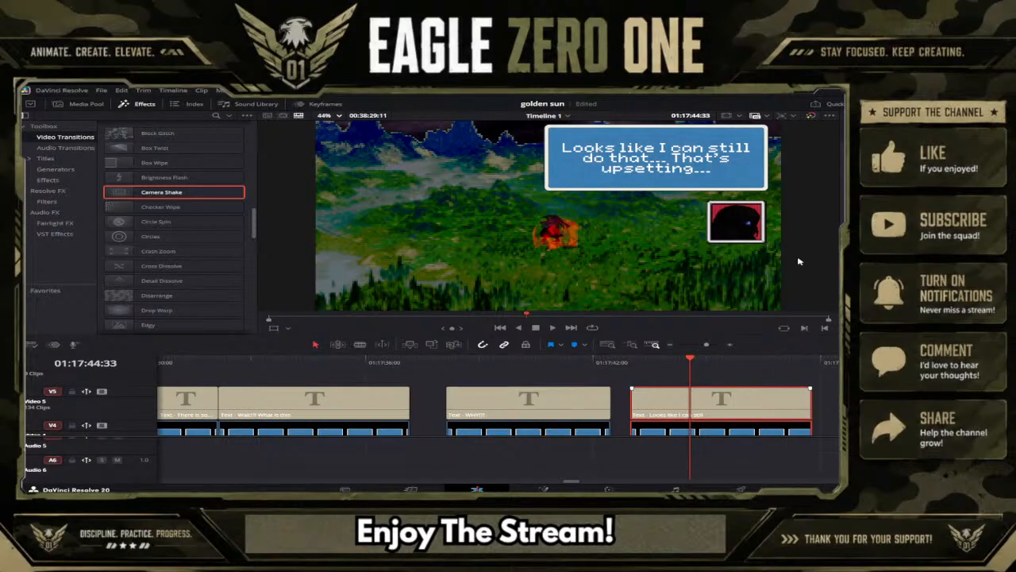
pyautogui.click(822, 366)
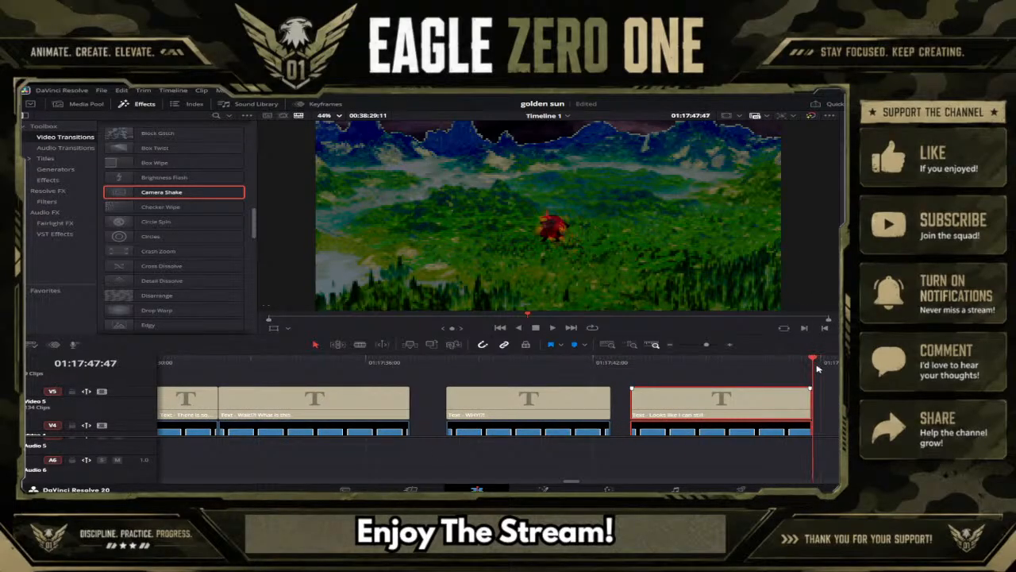
pyautogui.hotkey('ctrl', 'v')
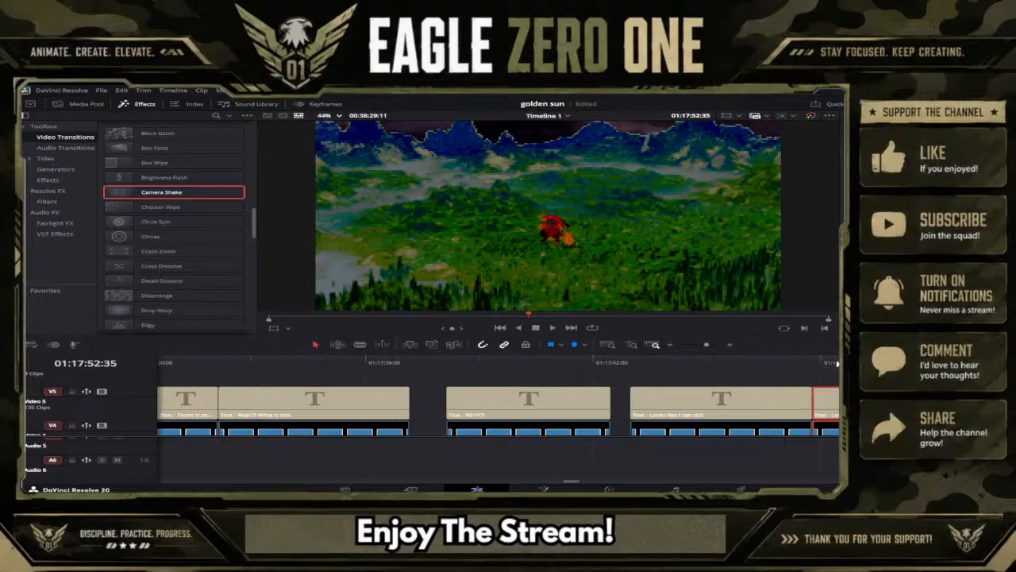
# Replace the duplicated caption's text with "You can never truly run from your past...".
pyautogui.click(836, 363)
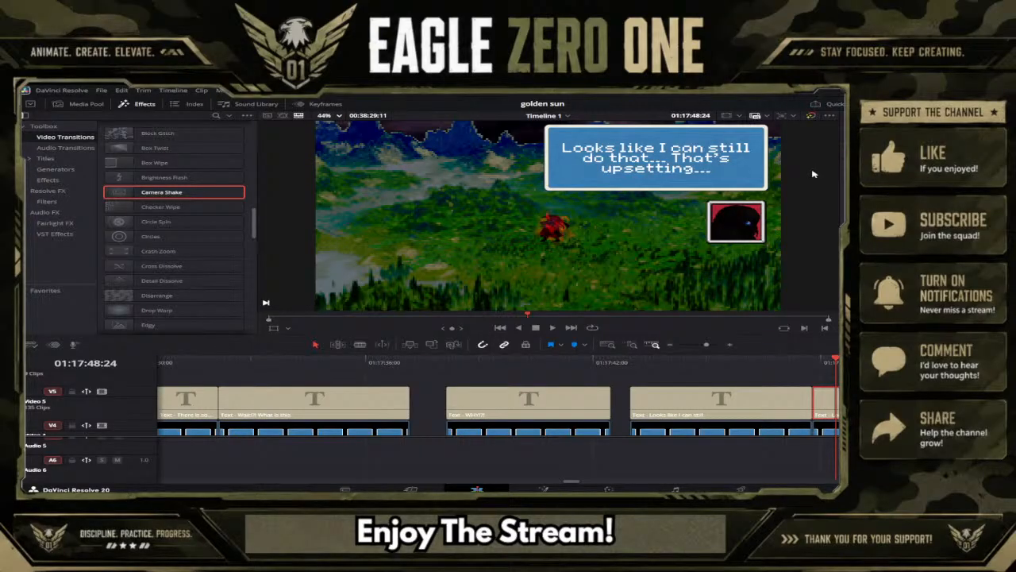
pyautogui.write('ou')
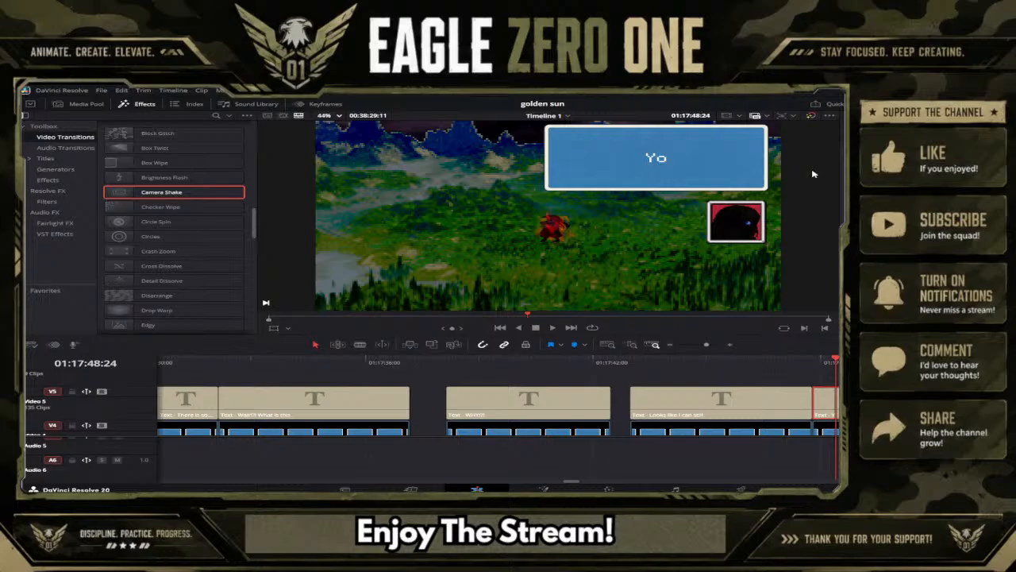
pyautogui.press('BackSpace')
pyautogui.write('u can never')
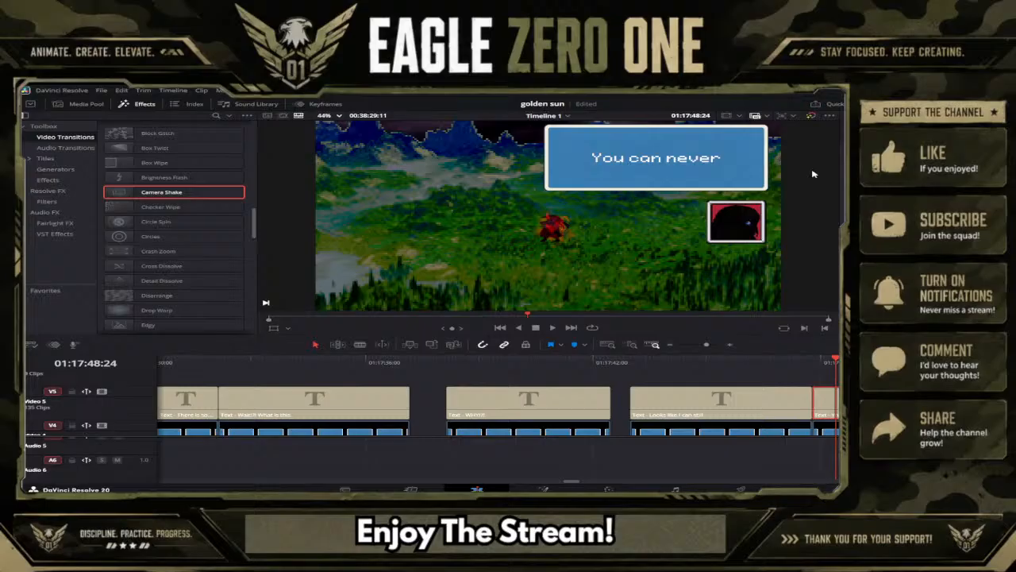
pyautogui.write(' truly')
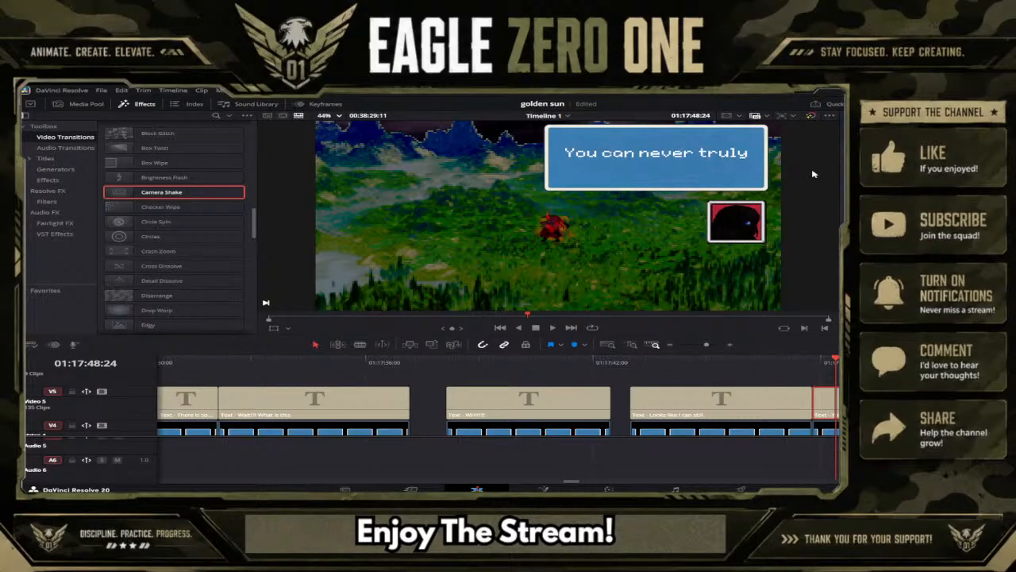
pyautogui.write(' run from you')
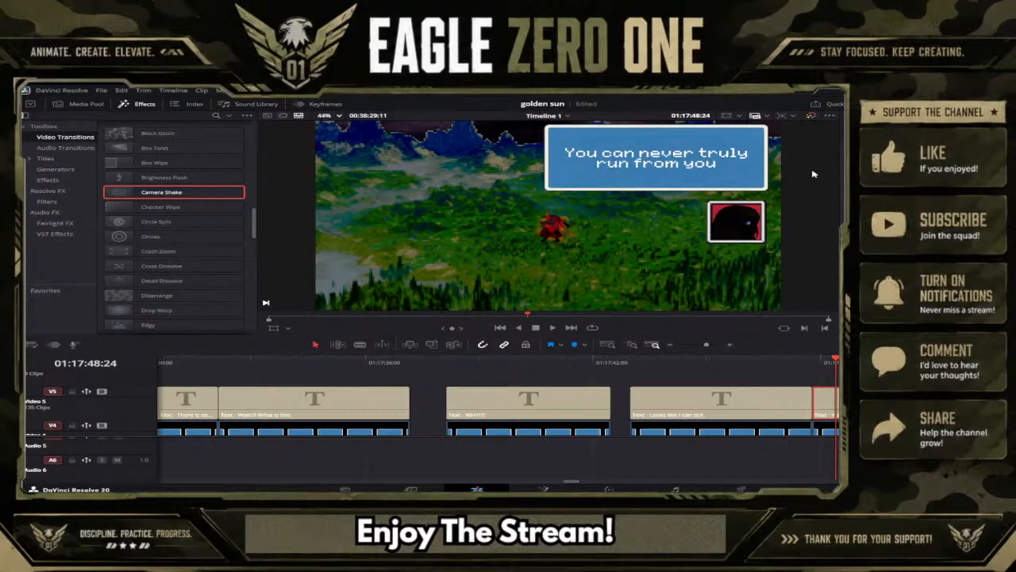
pyautogui.write('r past')
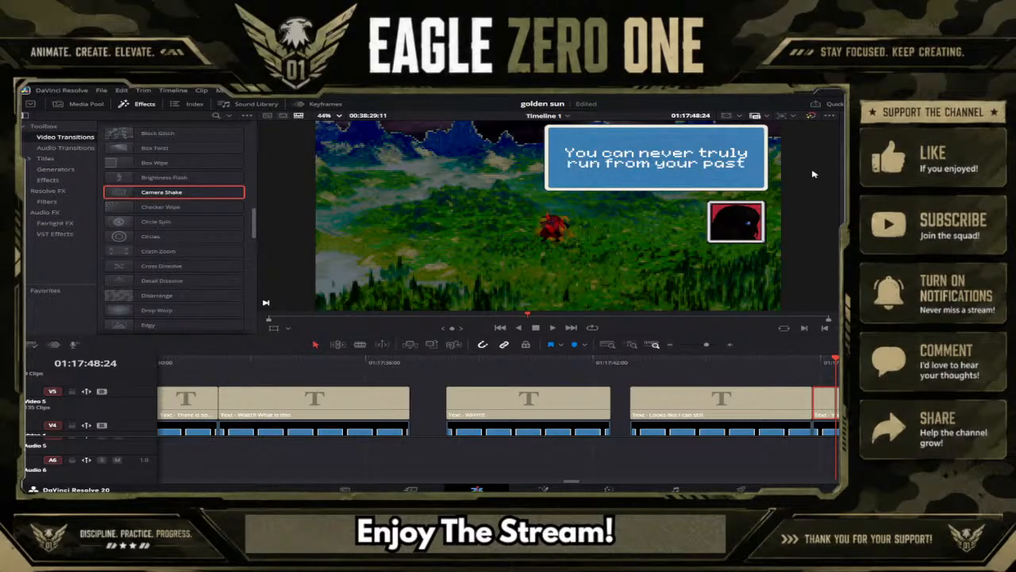
pyautogui.press('BackSpace')
pyautogui.press('BackSpace')
pyautogui.press('BackSpace')
pyautogui.press('BackSpace')
pyautogui.press('BackSpace')
pyautogui.press('BackSpace')
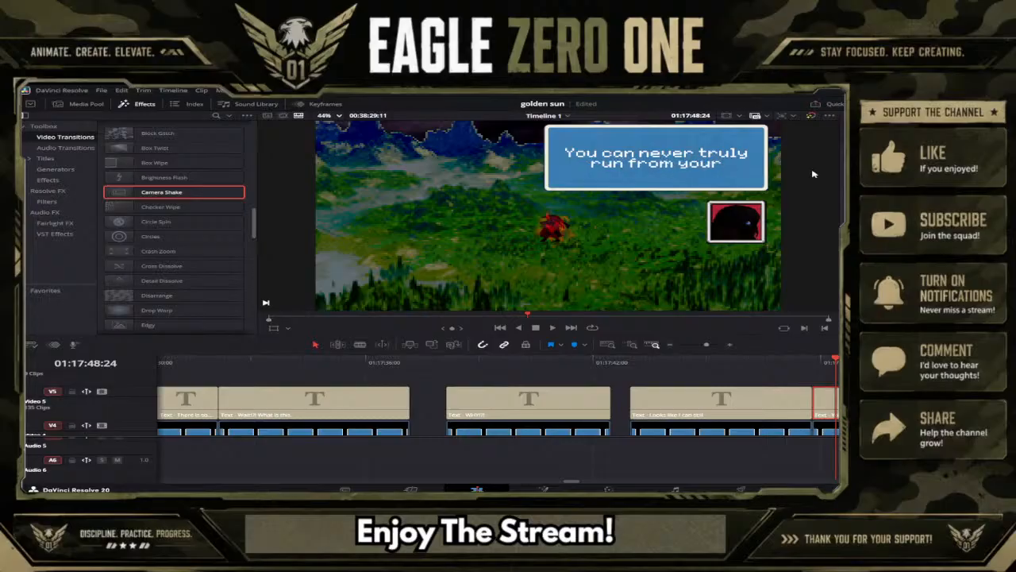
pyautogui.write('r pa')
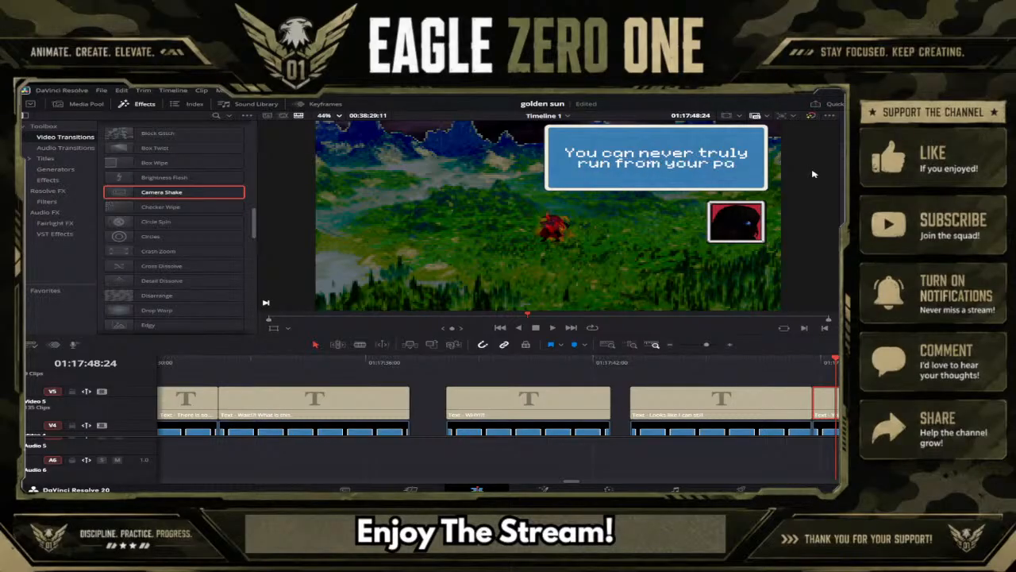
pyautogui.write('st...')
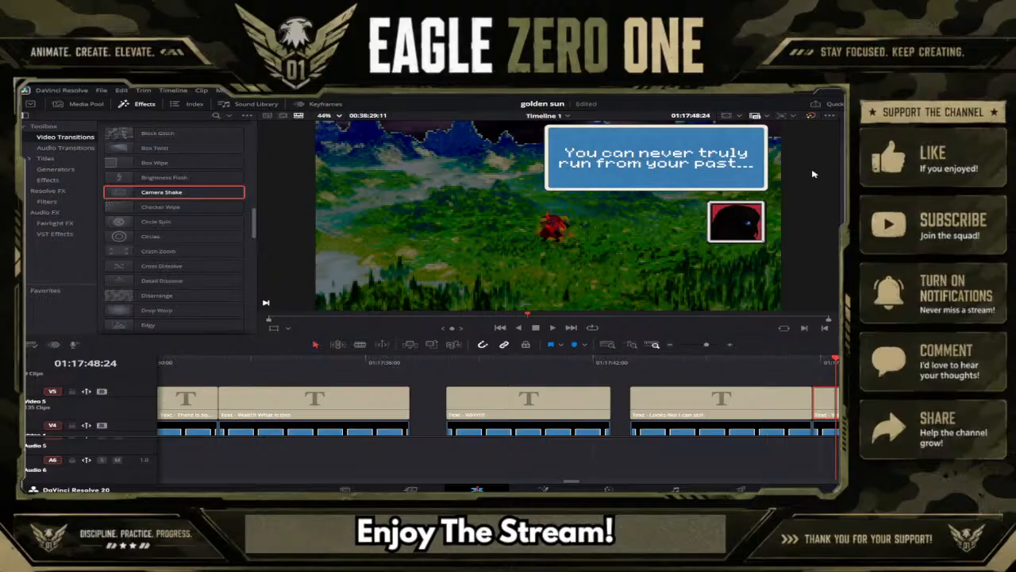
# Duplicate the "You can never truly run from your past..." caption group with its text box, frame and portrait directly after itself at 01:17:52:35.
pyautogui.moveTo(707, 345); pyautogui.dragTo(700, 344)
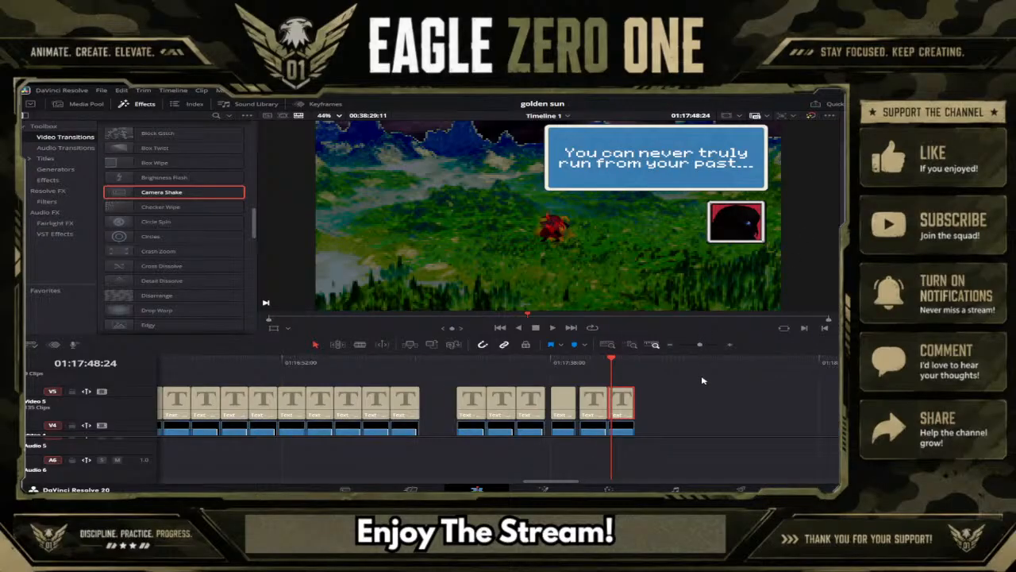
pyautogui.scroll(-3, 702, 381)
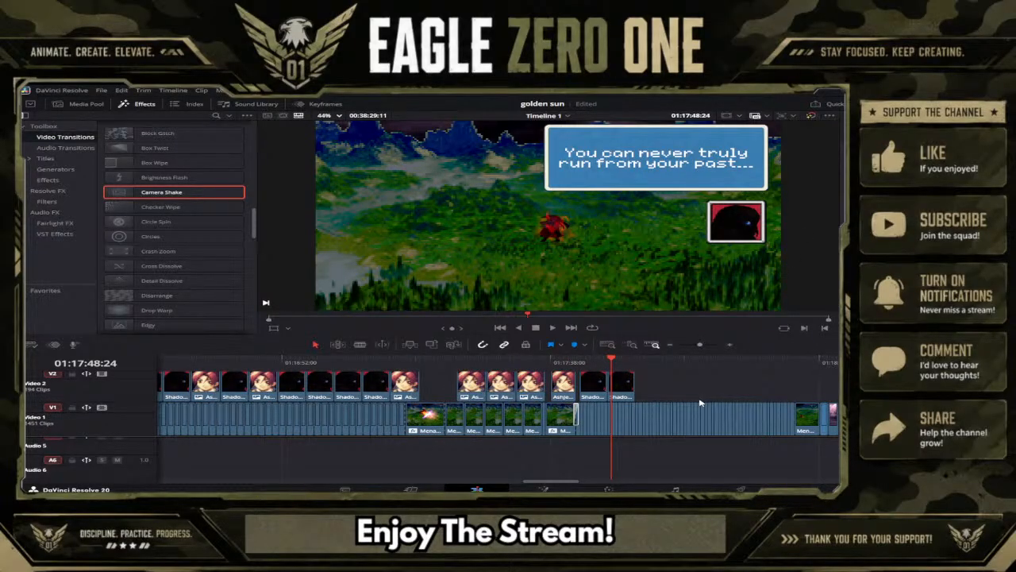
pyautogui.scroll(4, 700, 404)
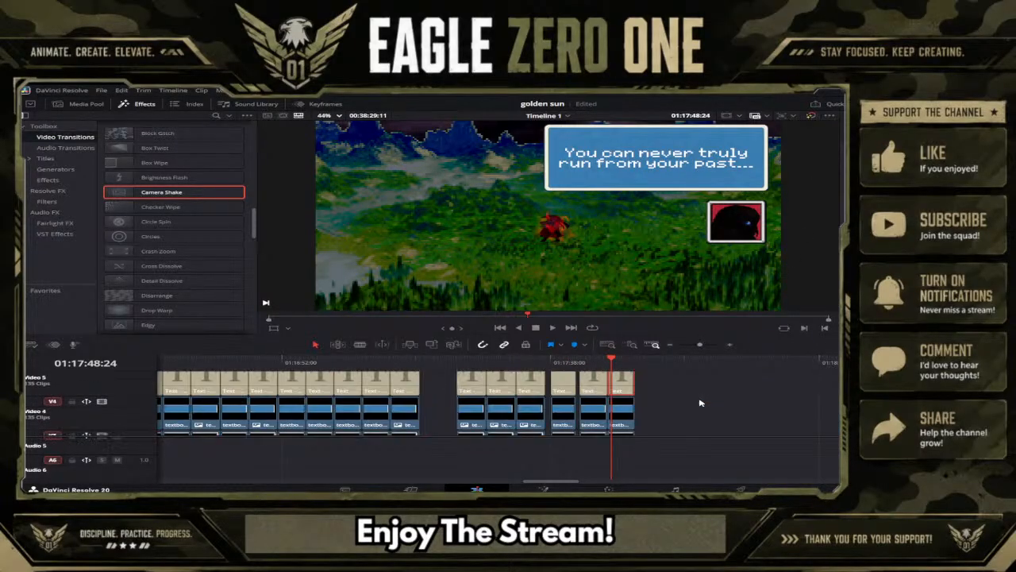
pyautogui.click(653, 412)
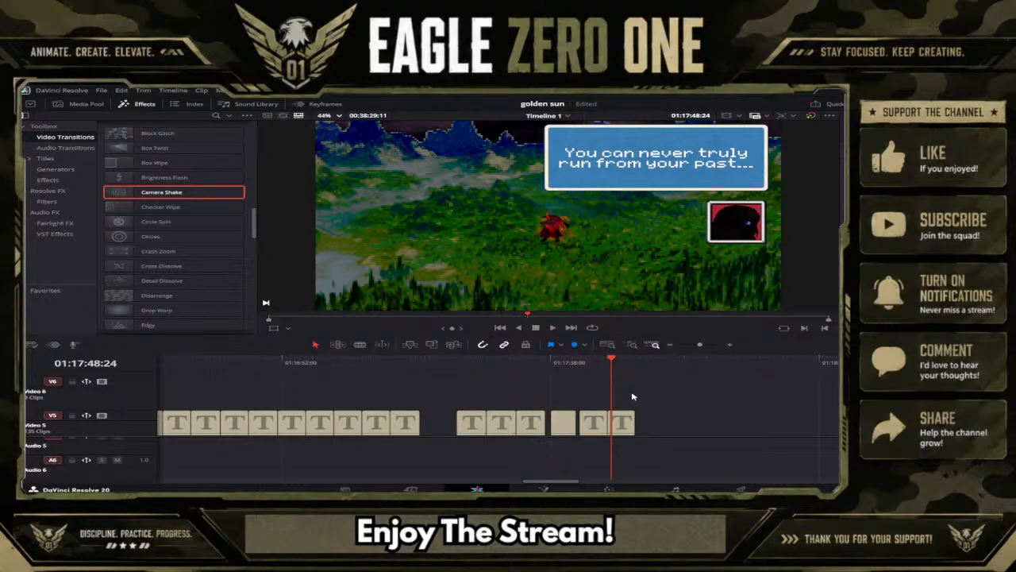
pyautogui.click(626, 422)
pyautogui.scroll(-2, 624, 425)
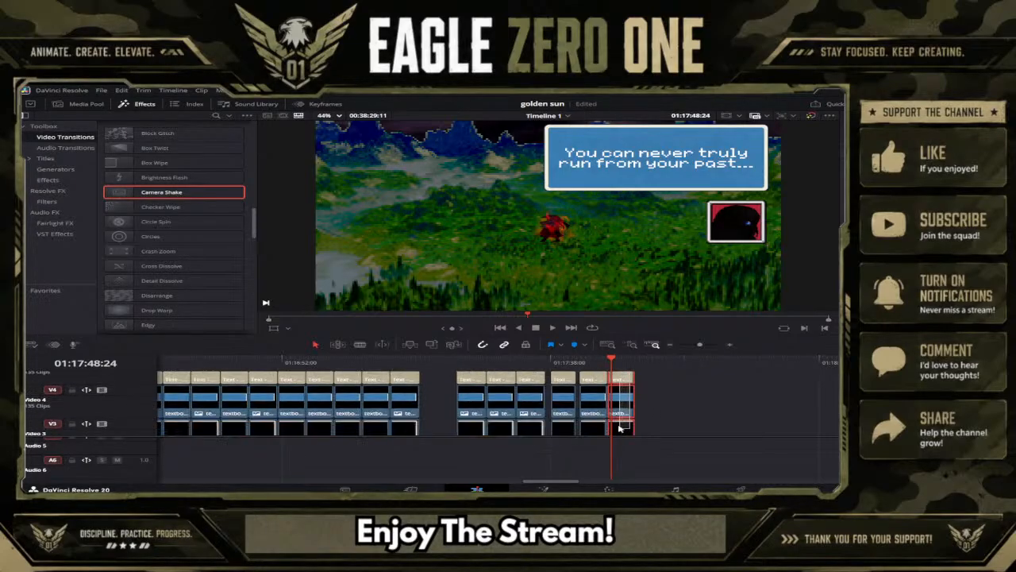
pyautogui.scroll(-1, 622, 428)
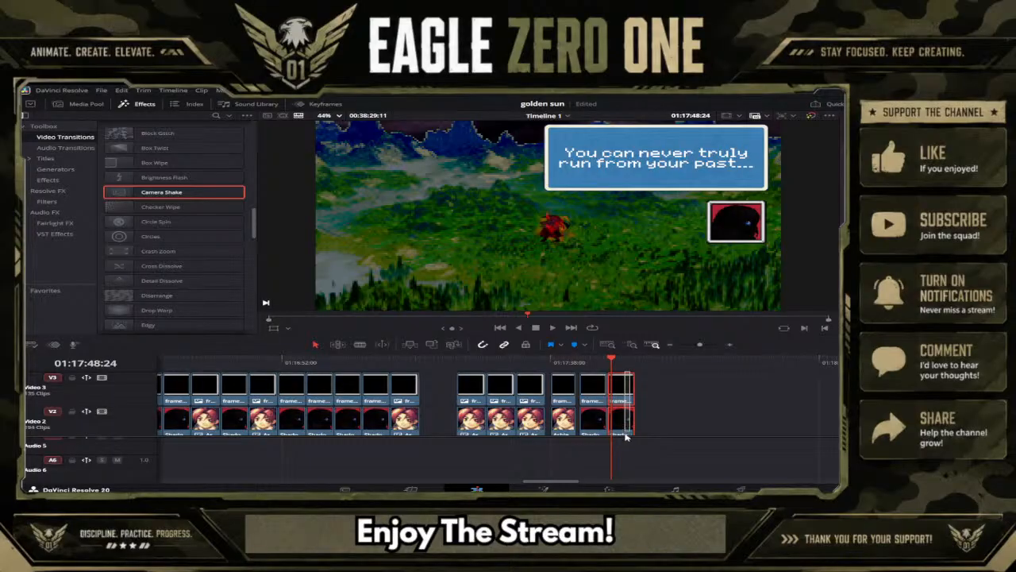
pyautogui.scroll(-1, 626, 432)
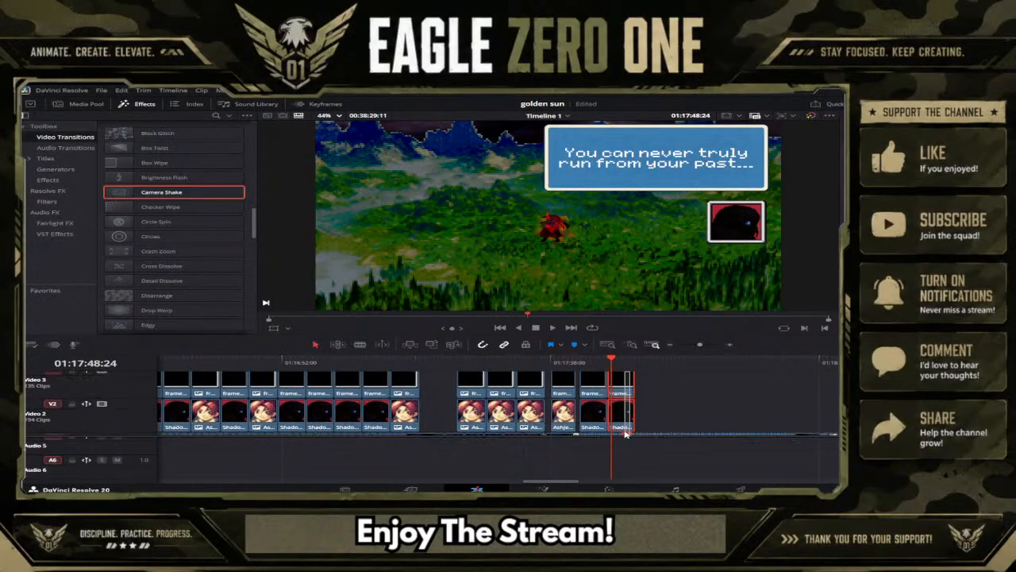
pyautogui.click(637, 361)
pyautogui.click(649, 398)
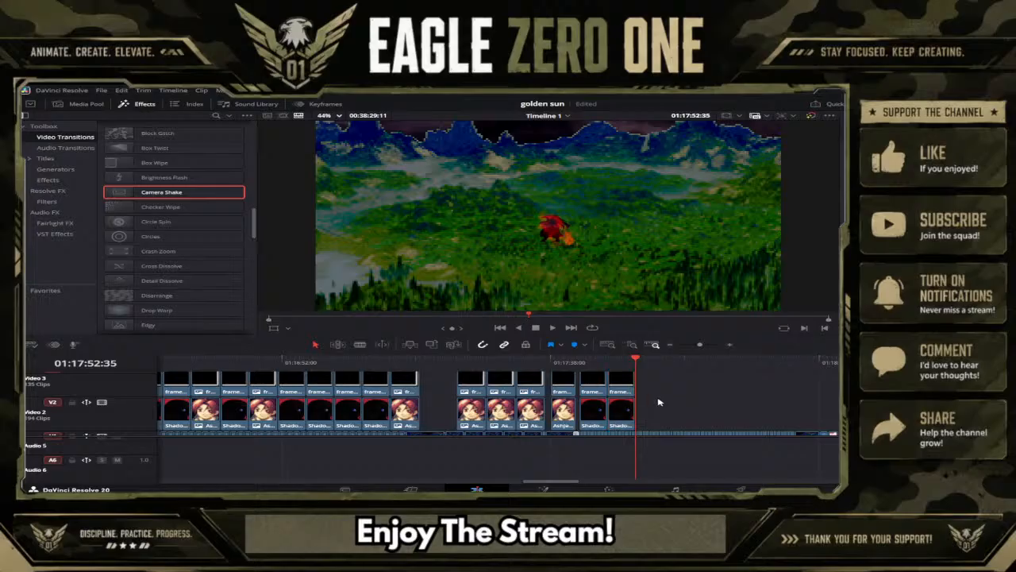
pyautogui.hotkey('ctrl', 'v')
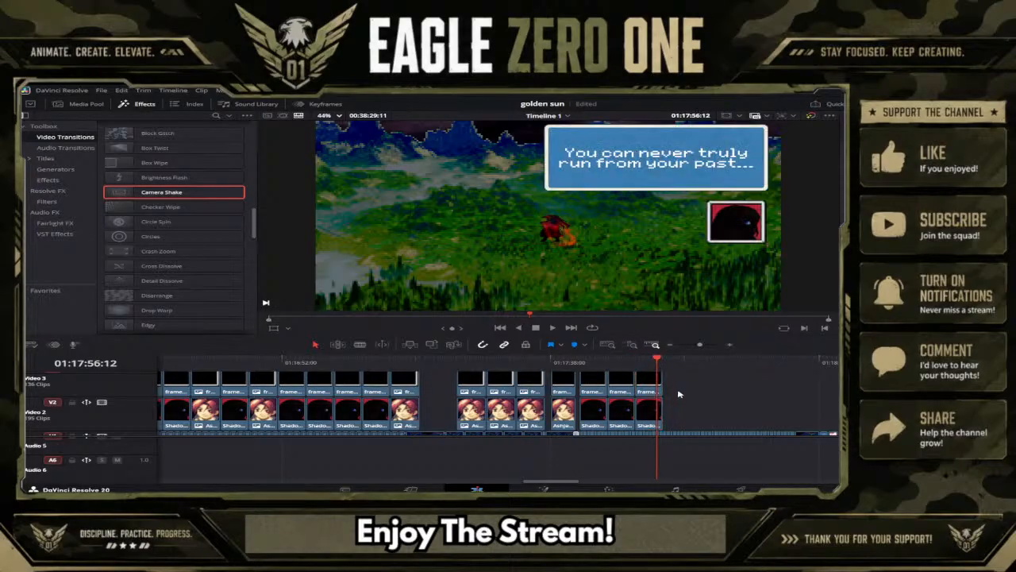
# Replace the new copy's caption text with "Well... I have no idea where she flew off too".
pyautogui.scroll(2, 679, 394)
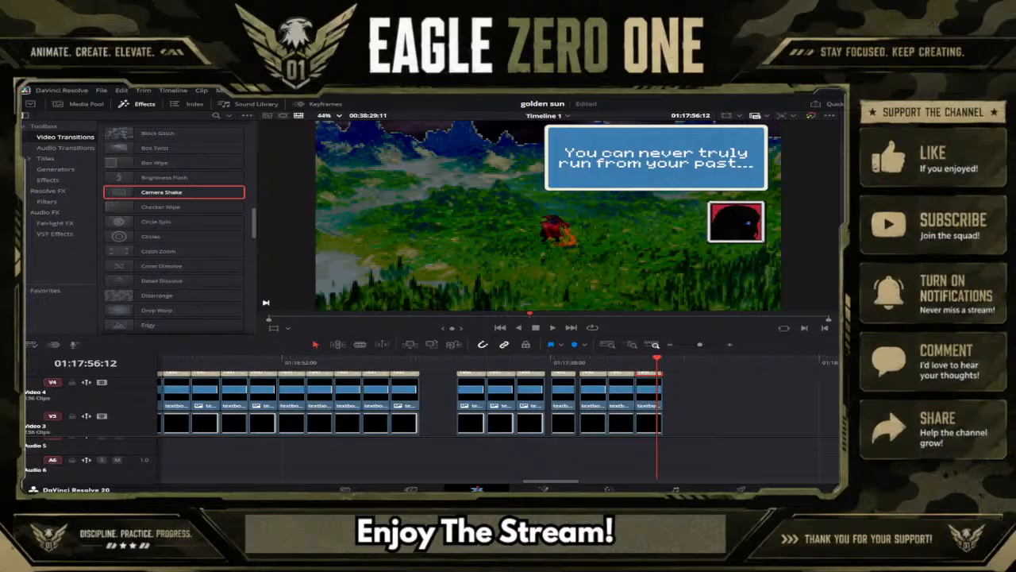
pyautogui.write('Well')
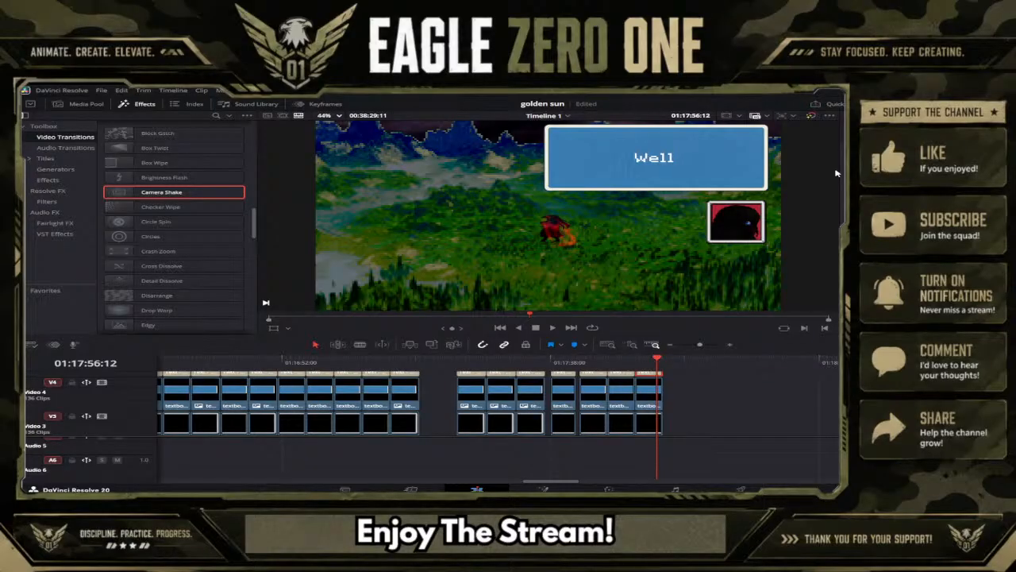
pyautogui.press('BackSpace')
pyautogui.write('... I have')
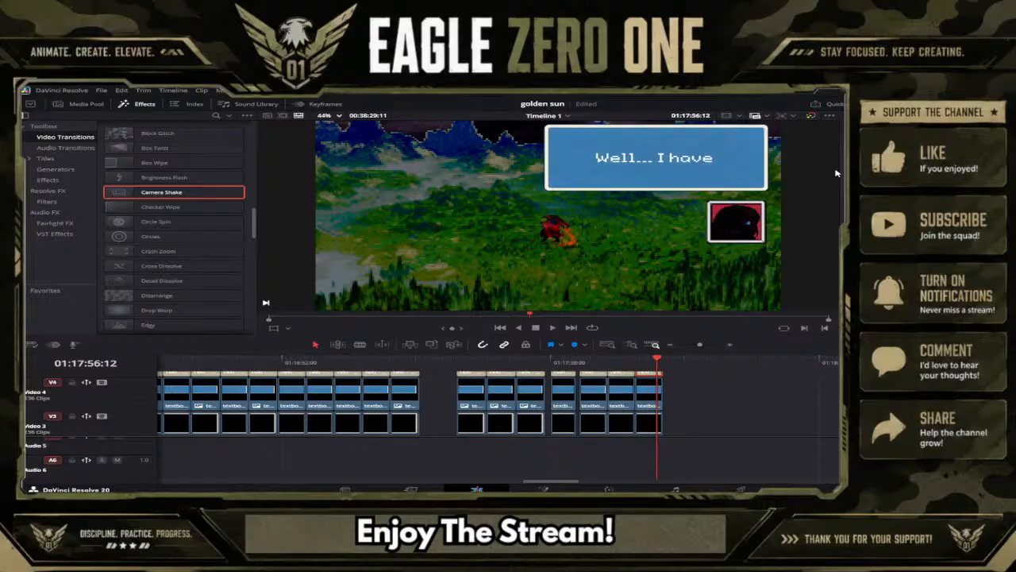
pyautogui.write(' no ide')
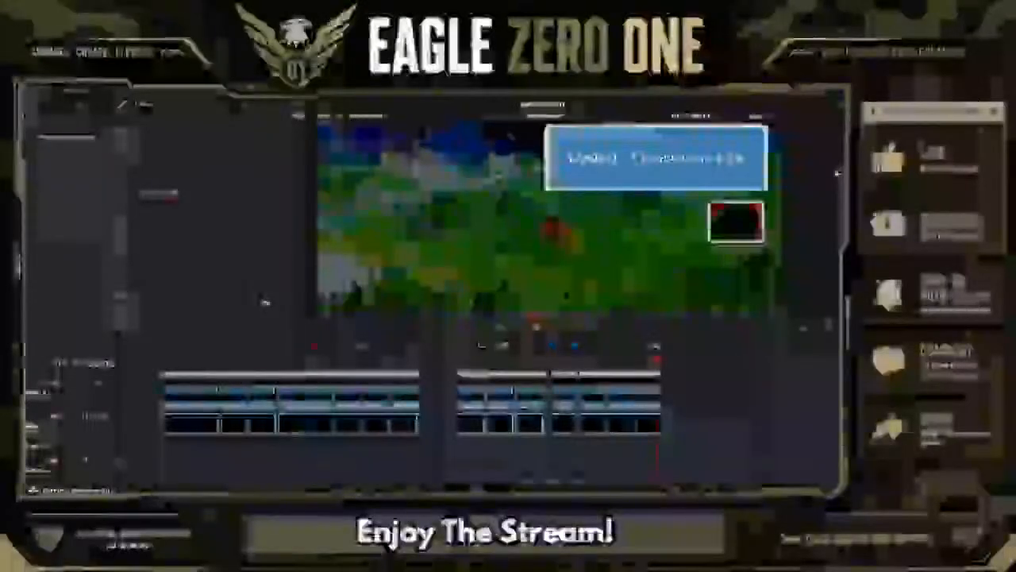
pyautogui.write('a')
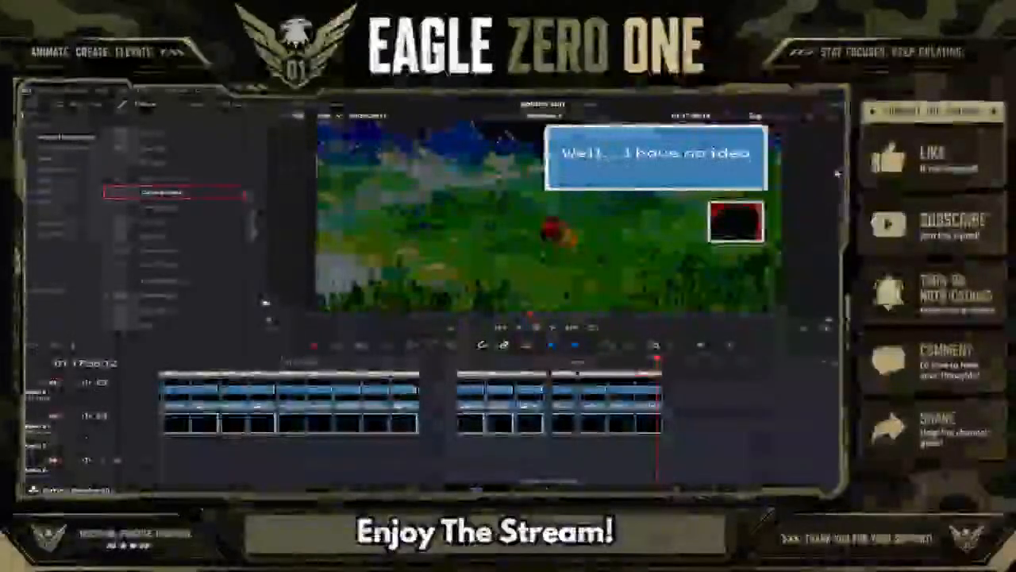
pyautogui.write(' where I am')
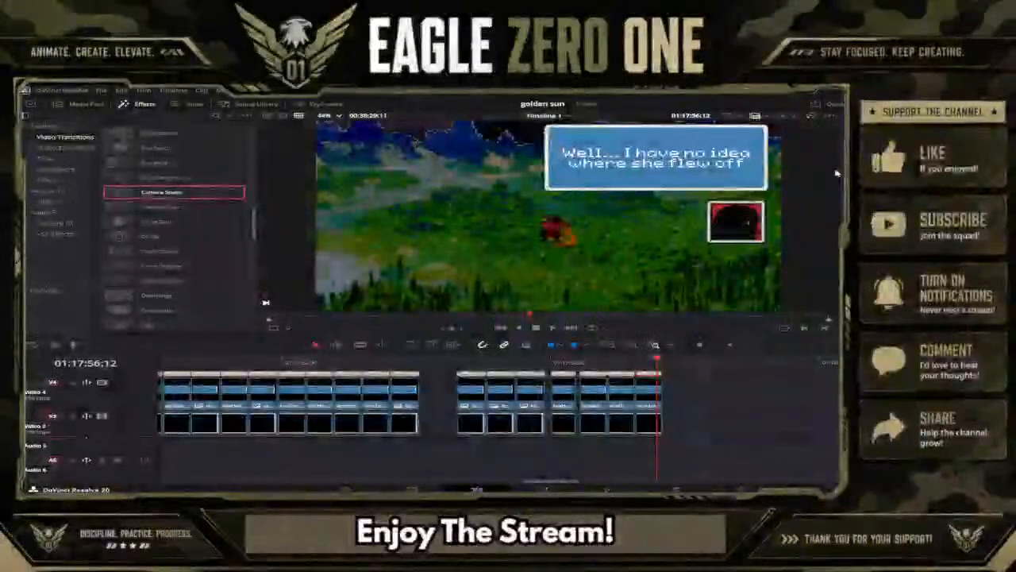
pyautogui.write(' too')
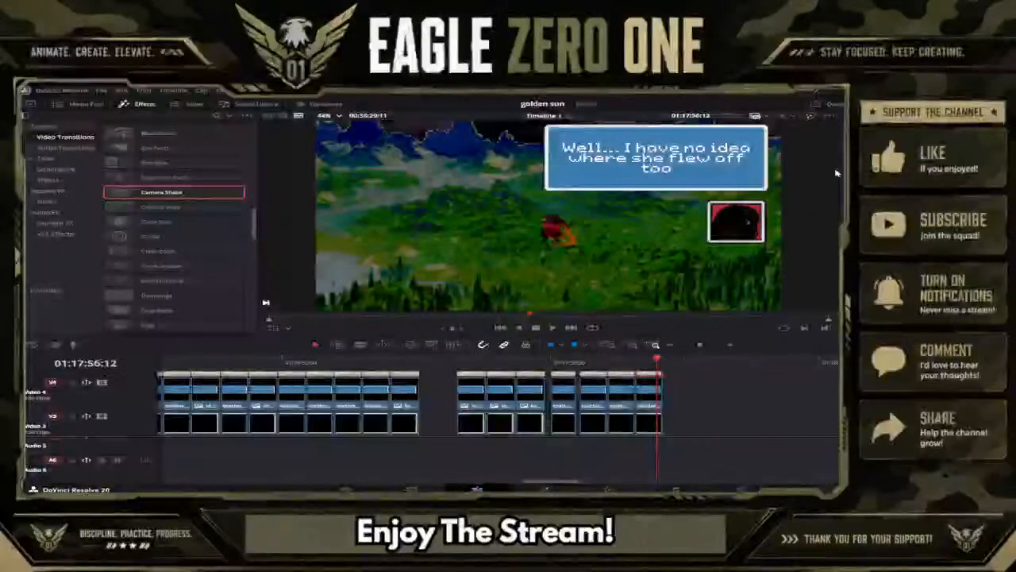
pyautogui.write('. Pro')
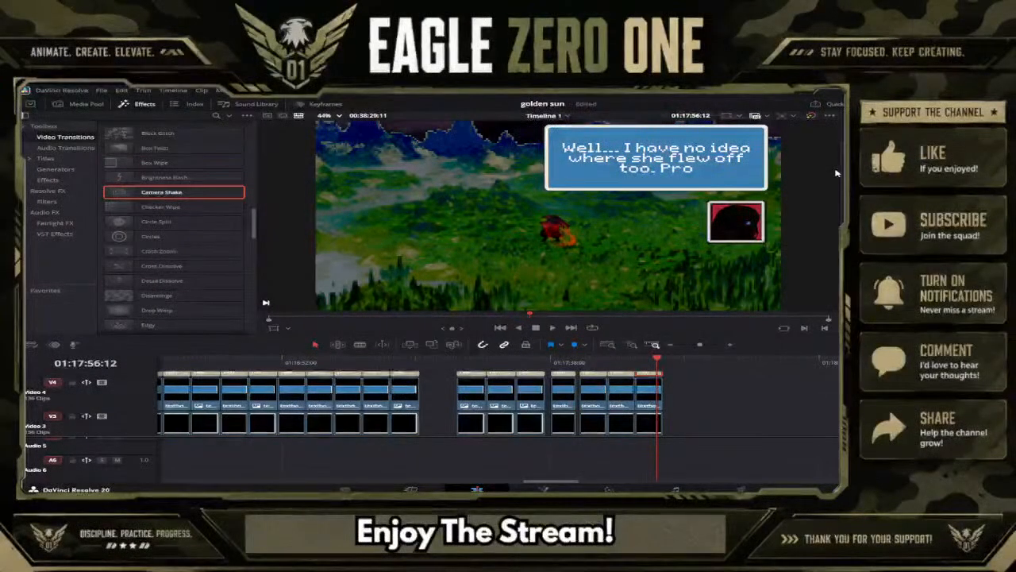
pyautogui.write('bably')
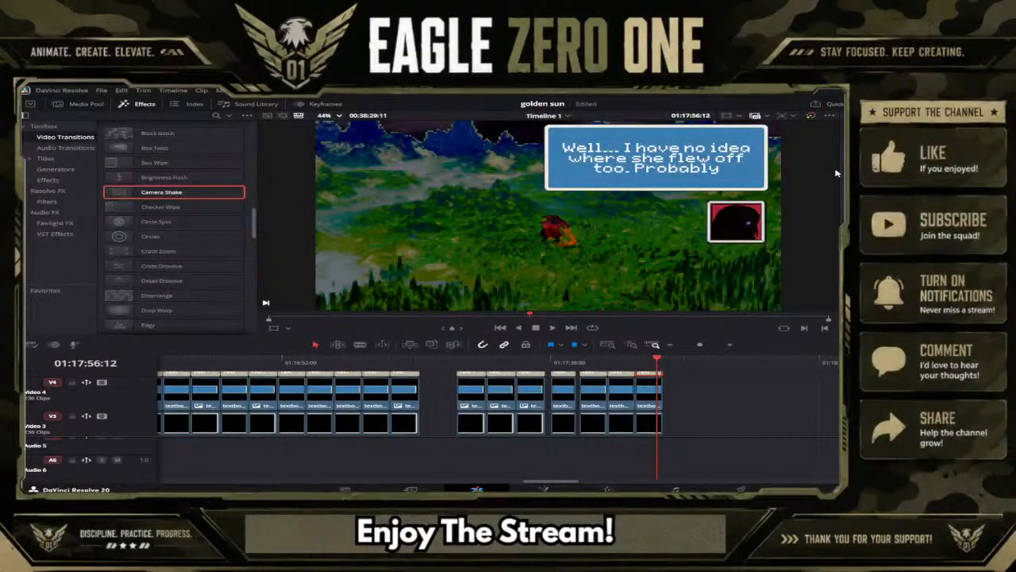
pyautogui.write(' a good thing')
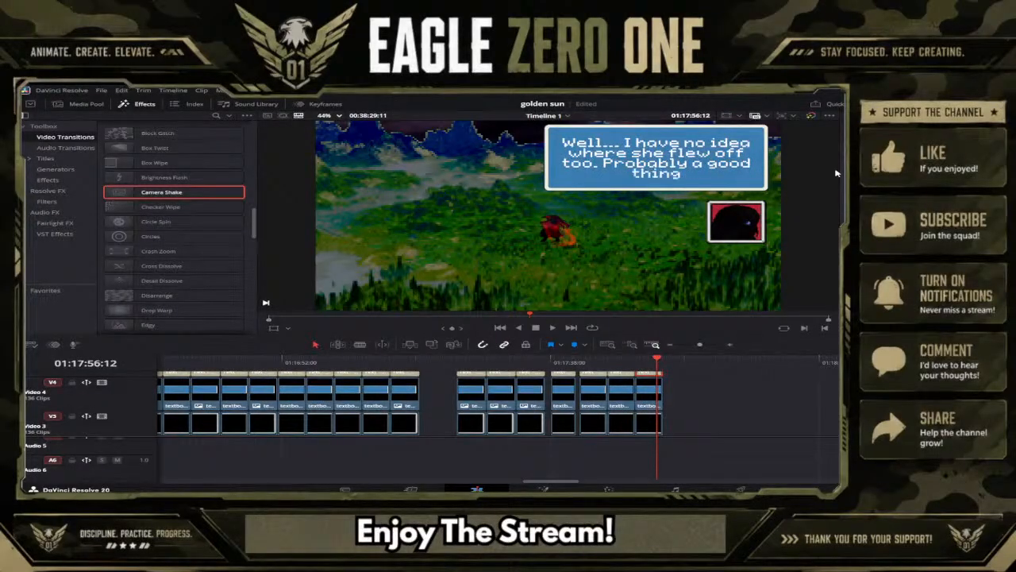
pyautogui.write(' though.')
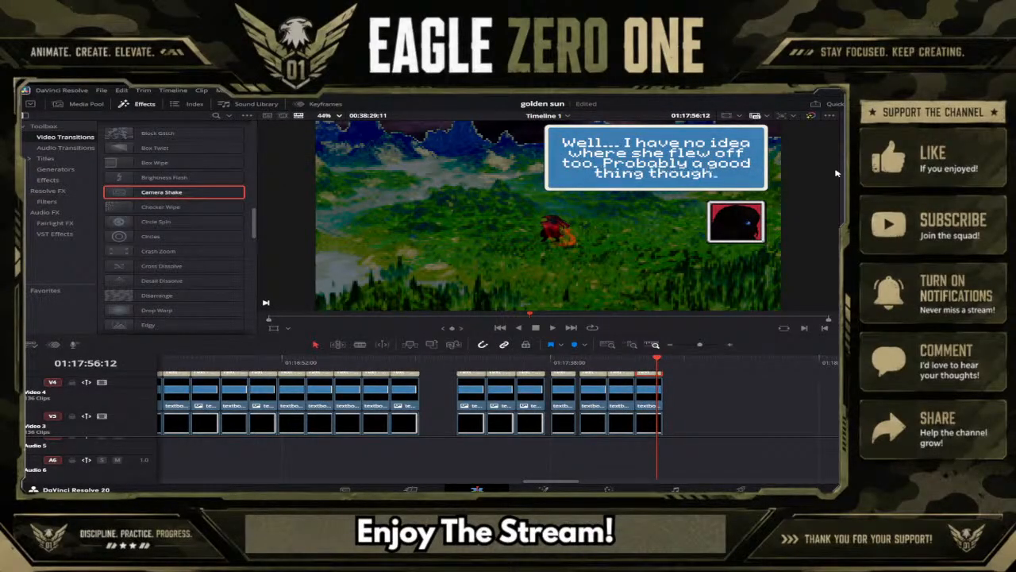
pyautogui.write('..')
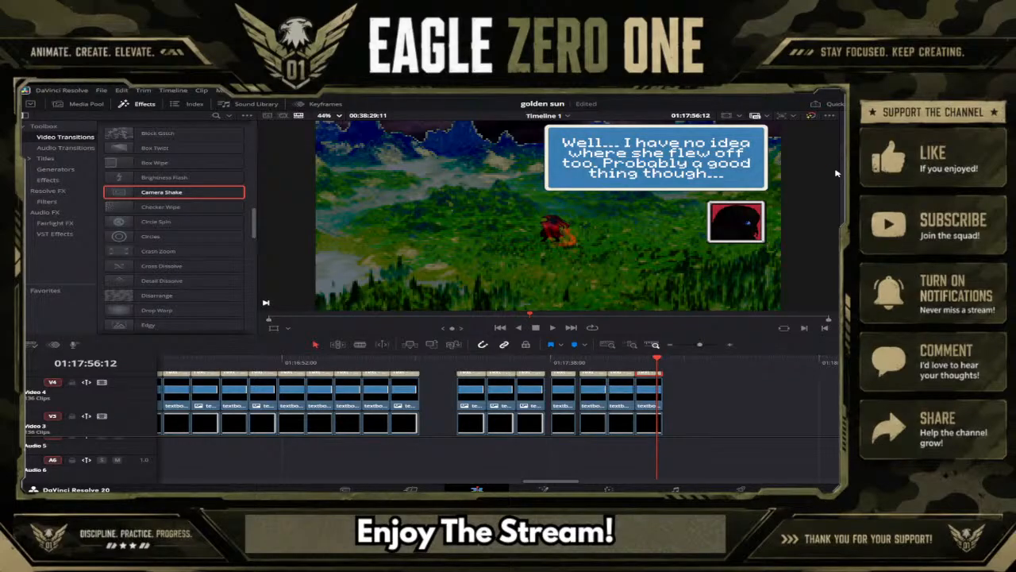
# Add ". Probably a good thing though..." to the end of the caption and save the project.
pyautogui.hotkey('ctrl', 's')
# Duplicate the "Well... I have no idea where she flew off too" caption group directly after itself on the timeline.
pyautogui.scroll(-1, 734, 401)
pyautogui.moveTo(687, 419); pyautogui.dragTo(650, 382)
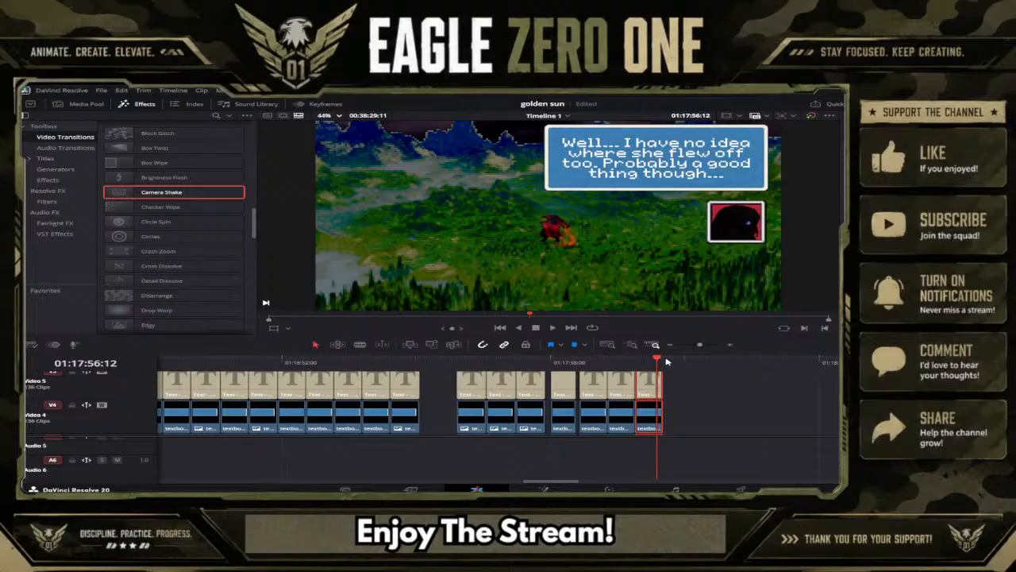
pyautogui.click(667, 362)
pyautogui.click(694, 391)
pyautogui.hotkey('ctrl', 'v')
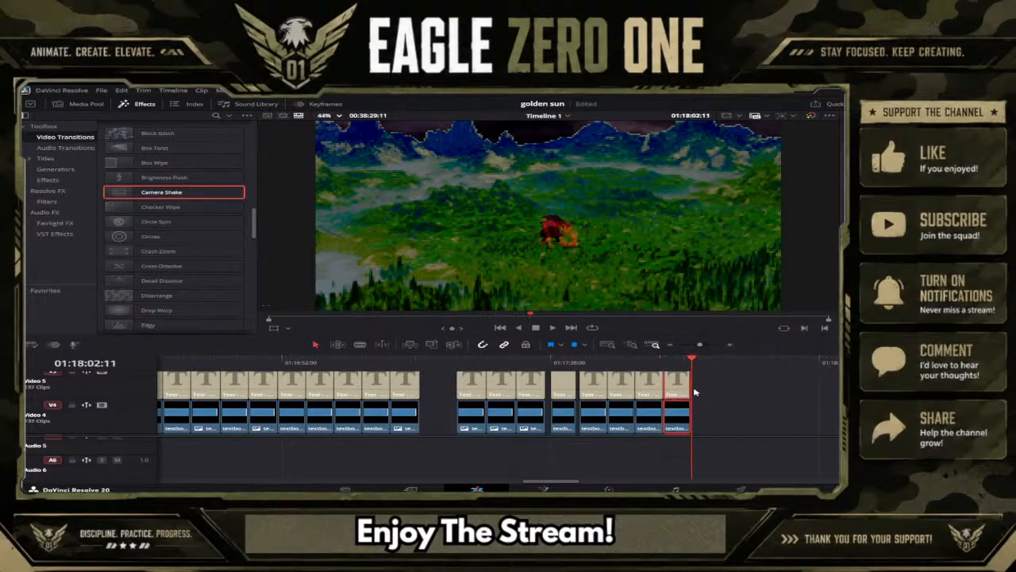
# Replace the newest copy's caption text with "That should keep her out", breaking the line before "out".
pyautogui.click(682, 363)
pyautogui.click(704, 392)
pyautogui.click(673, 384)
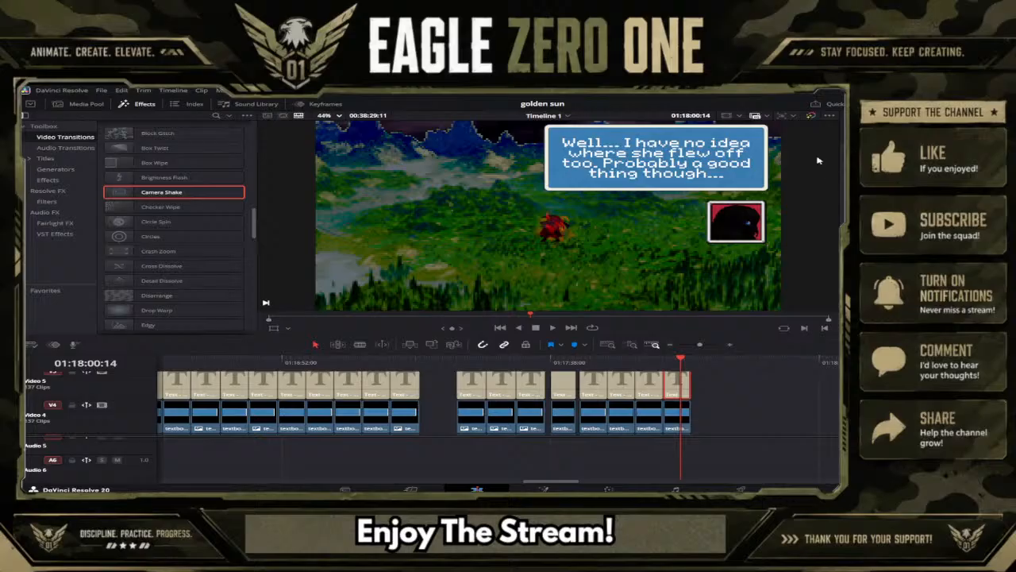
pyautogui.write('That')
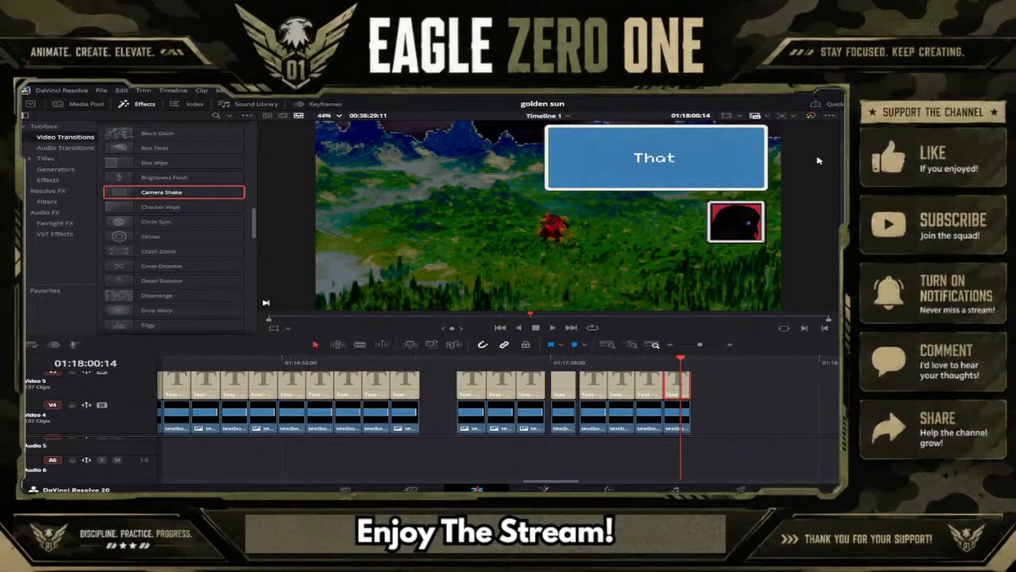
pyautogui.write(' shou')
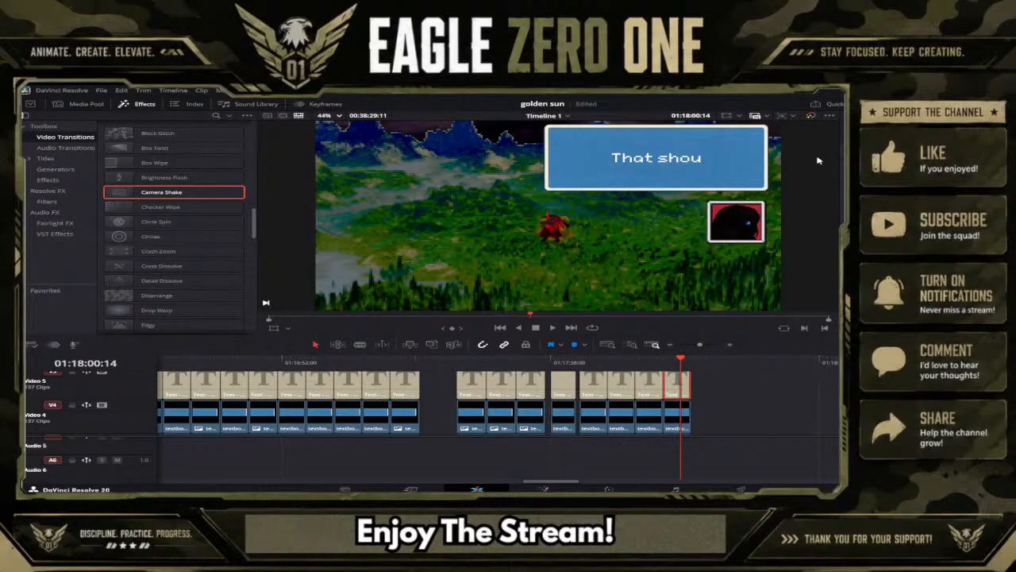
pyautogui.write('ld keep')
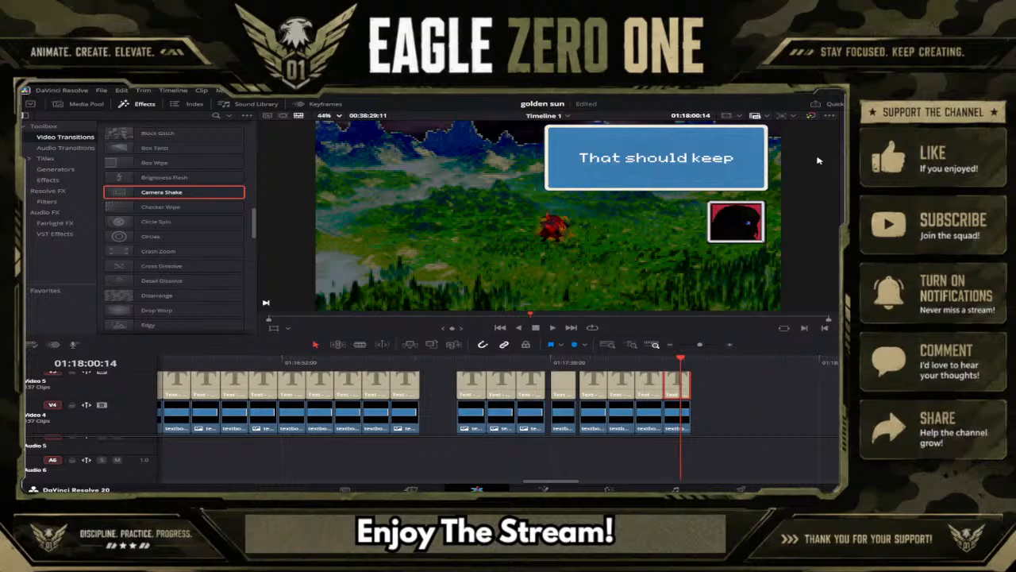
pyautogui.write(' her out')
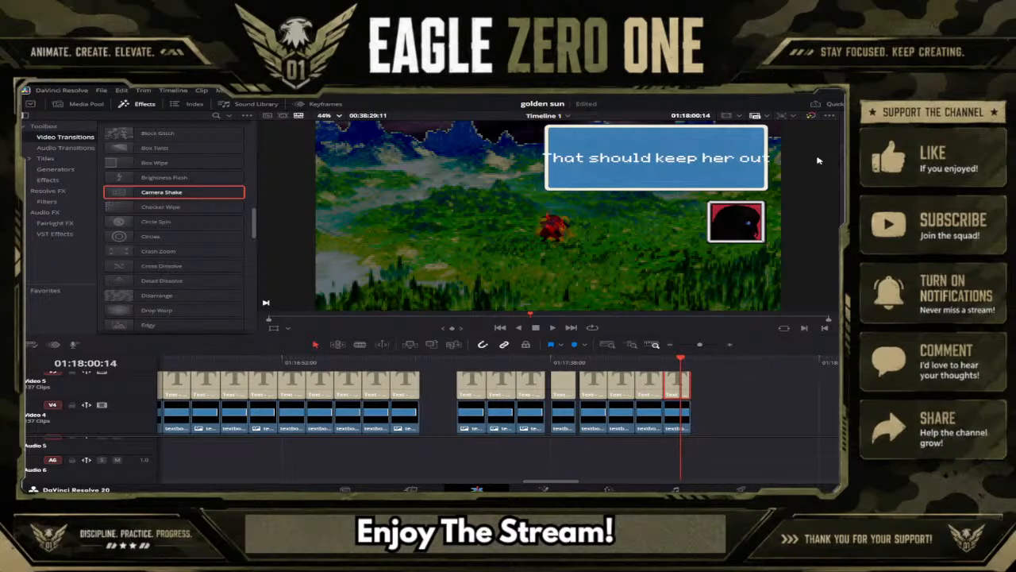
pyautogui.press('BackSpace')
pyautogui.press('BackSpace')
pyautogui.press('BackSpace')
pyautogui.press('BackSpace')
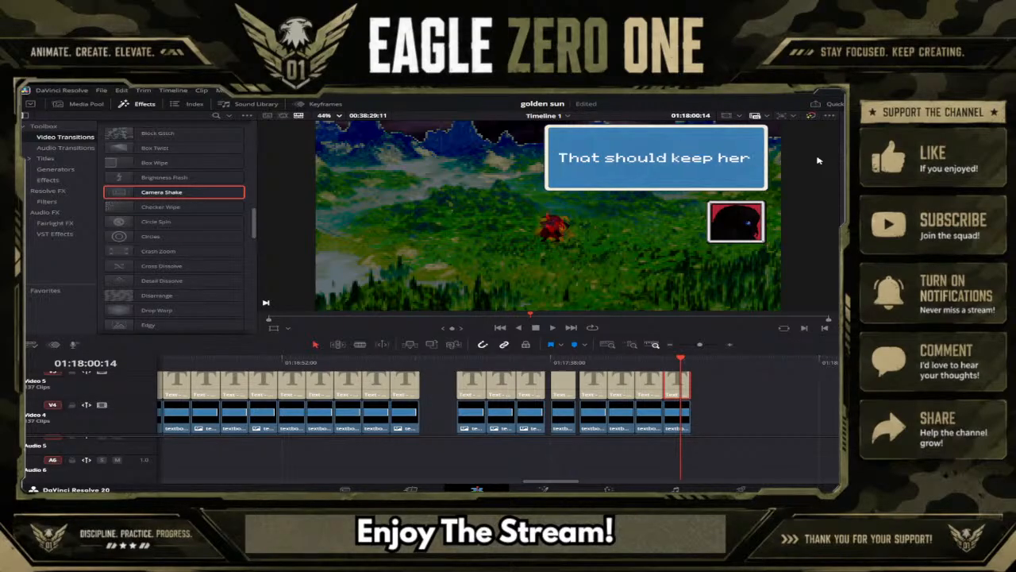
pyautogui.write('out')
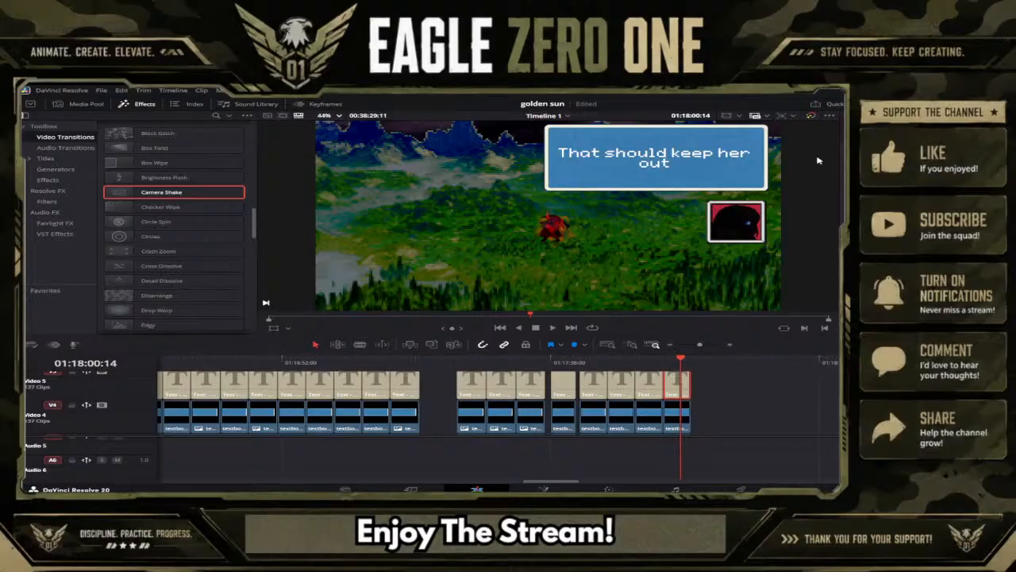
pyautogui.write(' of my hai')
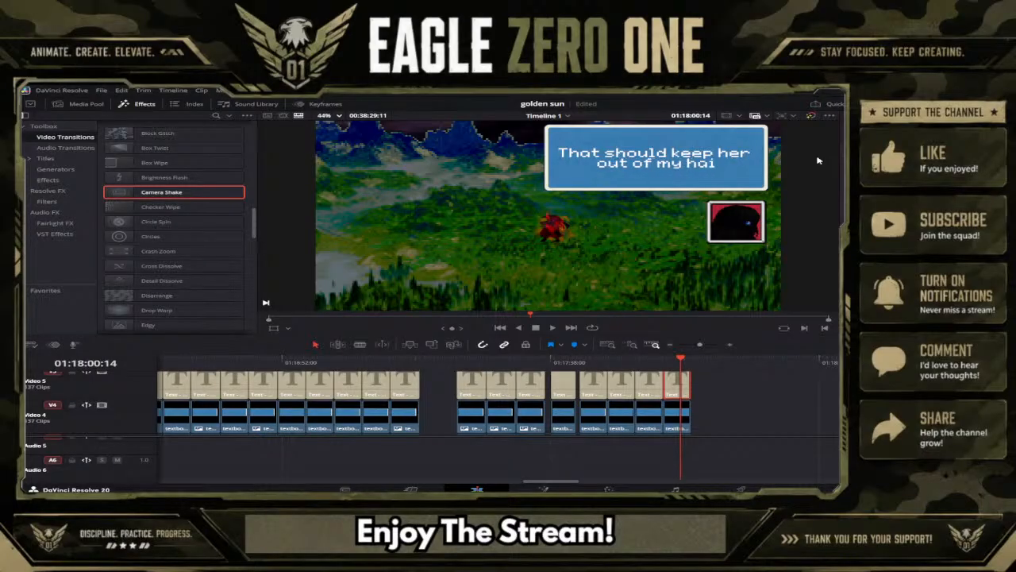
pyautogui.write('r for a w')
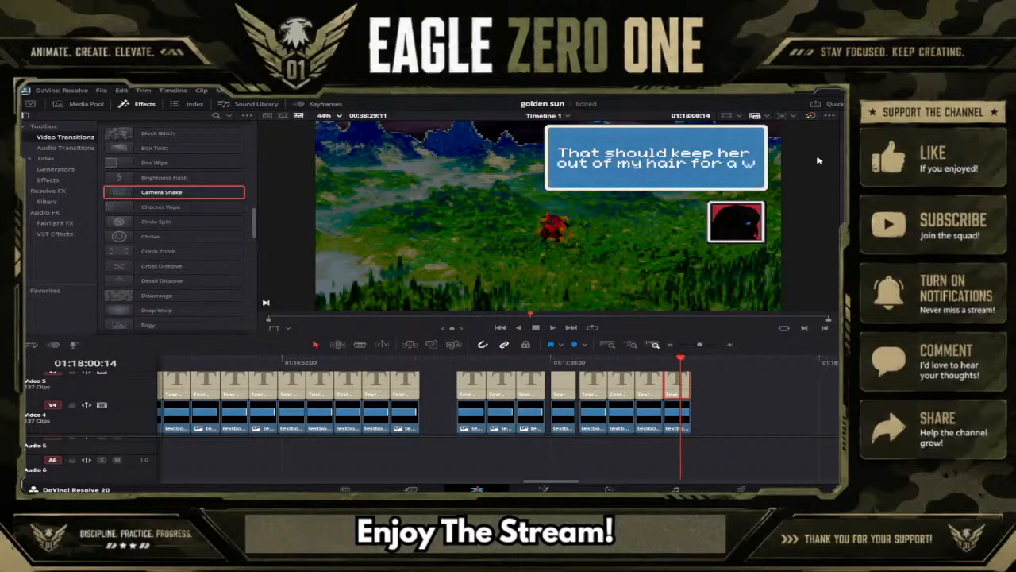
# Complete the caption with "of my hair for a while...", putting "while..." on its own third line, and save the project.
pyautogui.press('BackSpace')
pyautogui.press('Return')
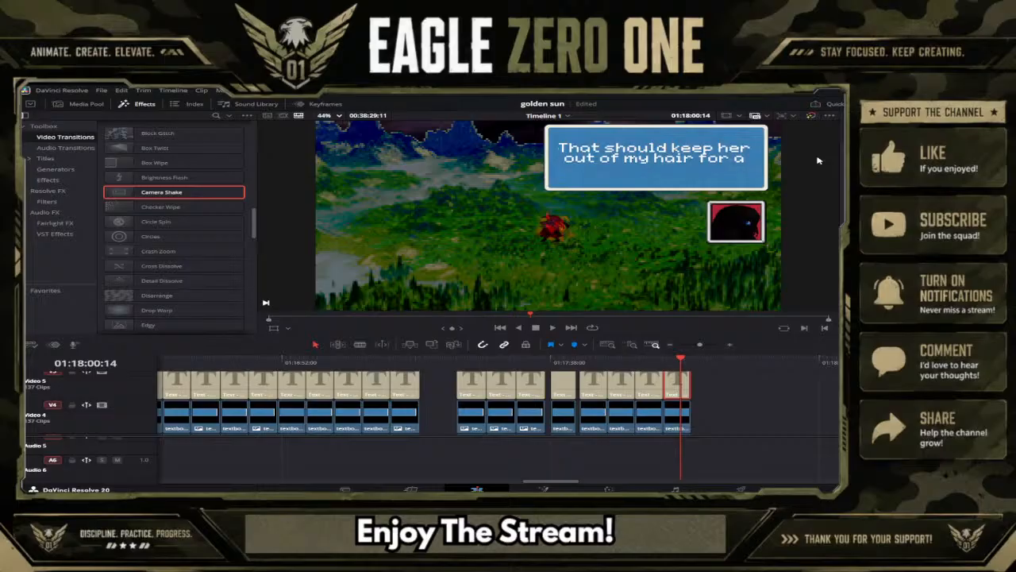
pyautogui.write('whil')
pyautogui.press('BackSpace')
pyautogui.press('BackSpace')
pyautogui.write('ile...')
pyautogui.hotkey('ctrl', 's')
# Duplicate the "That should keep her out of my hair for a while..." caption group directly after itself at 01:18:02:11 and save the project.
pyautogui.scroll(-2, 709, 400)
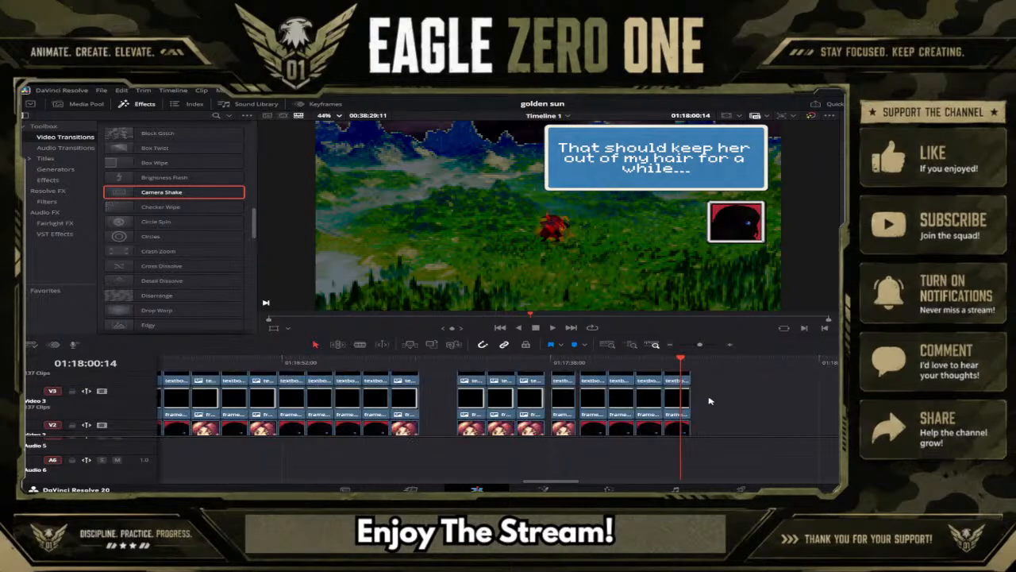
pyautogui.moveTo(708, 400); pyautogui.dragTo(685, 370)
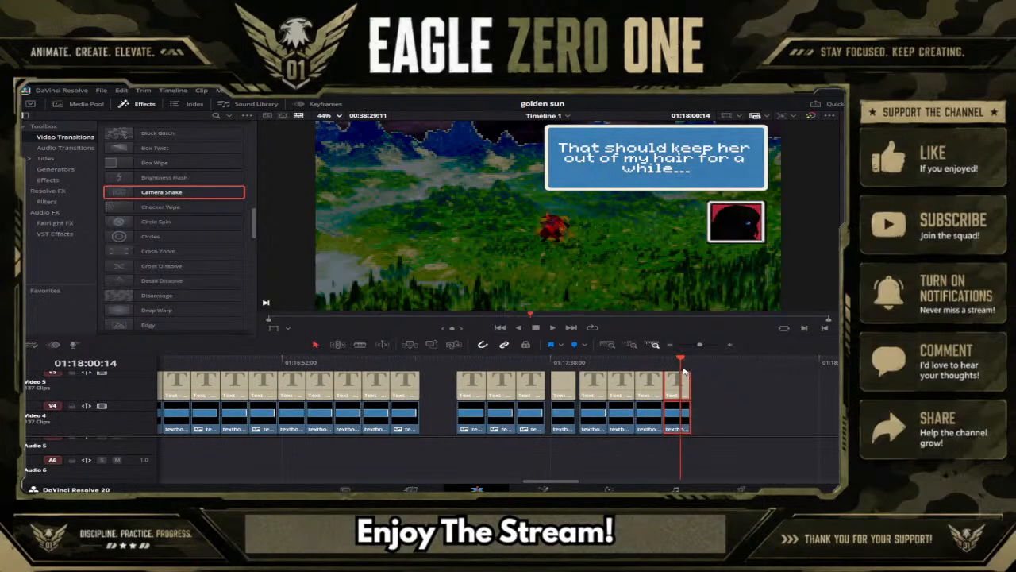
pyautogui.doubleClick(681, 379)
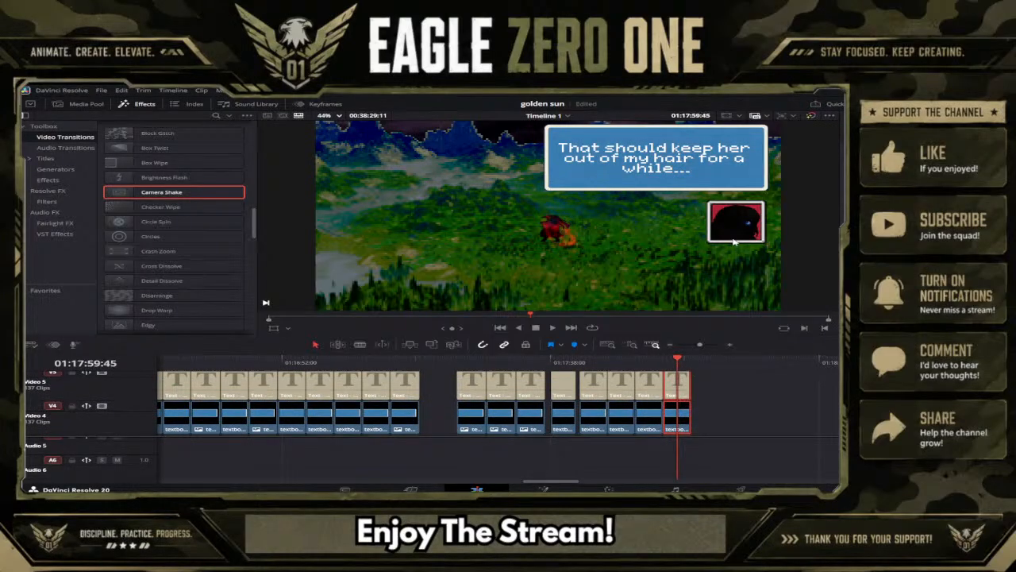
pyautogui.click(692, 362)
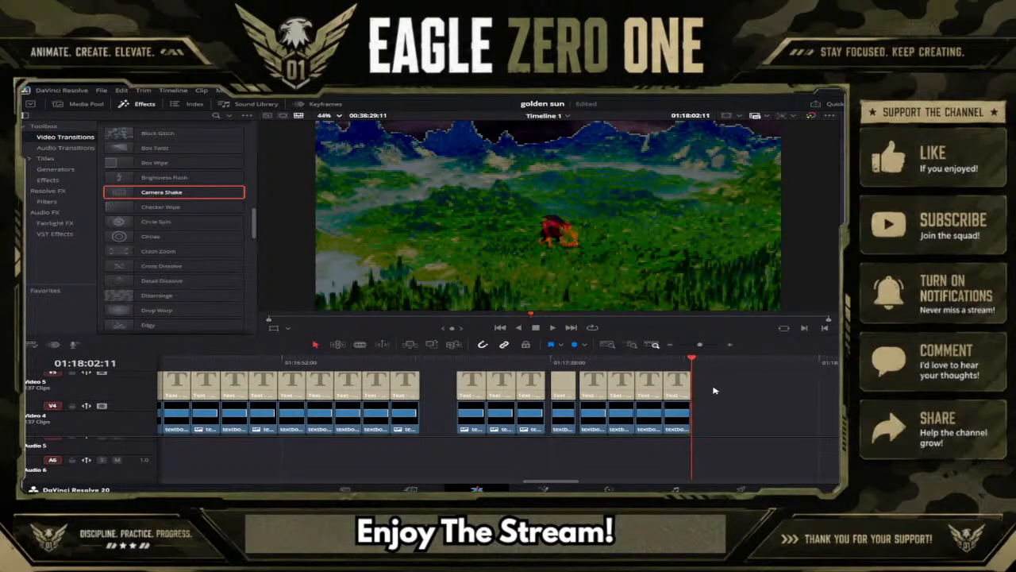
pyautogui.hotkey('ctrl', 'v')
pyautogui.click(706, 362)
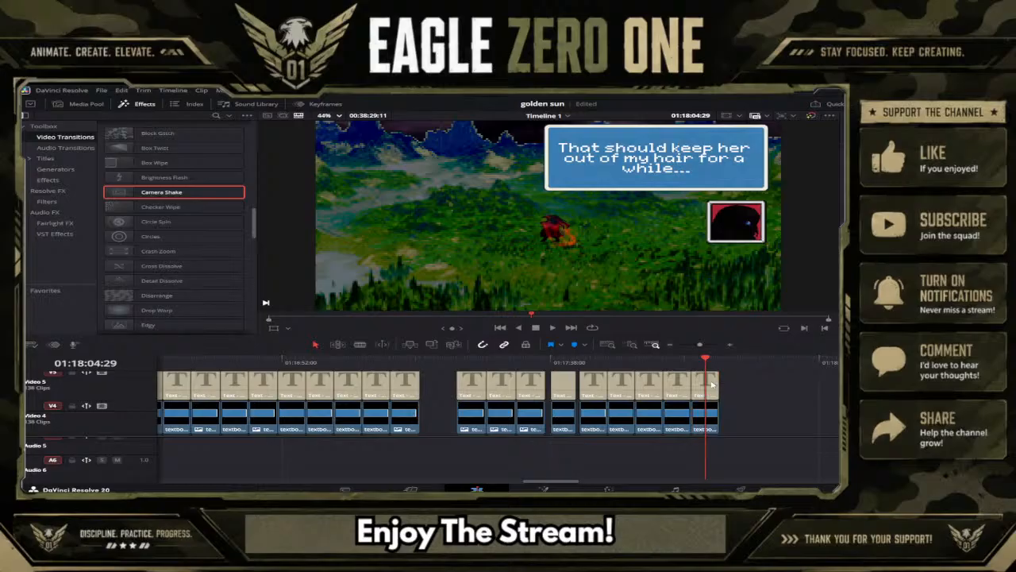
pyautogui.hotkey('ctrl', 's')
# Replace the new copy's caption text with "(a.) Jenna are you going to be a thorn".
pyautogui.write('Ca')
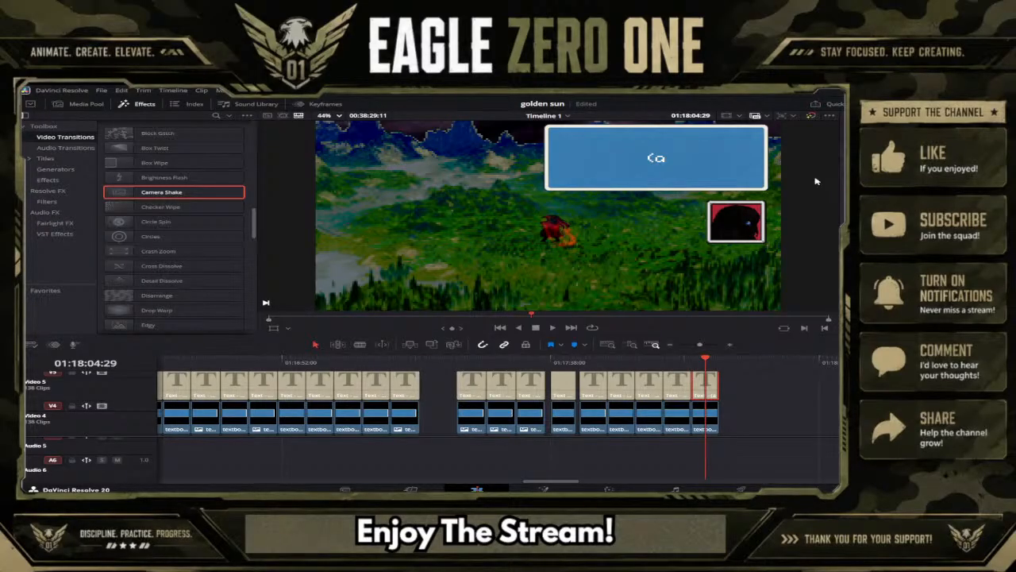
pyautogui.write('.) Jenna ar')
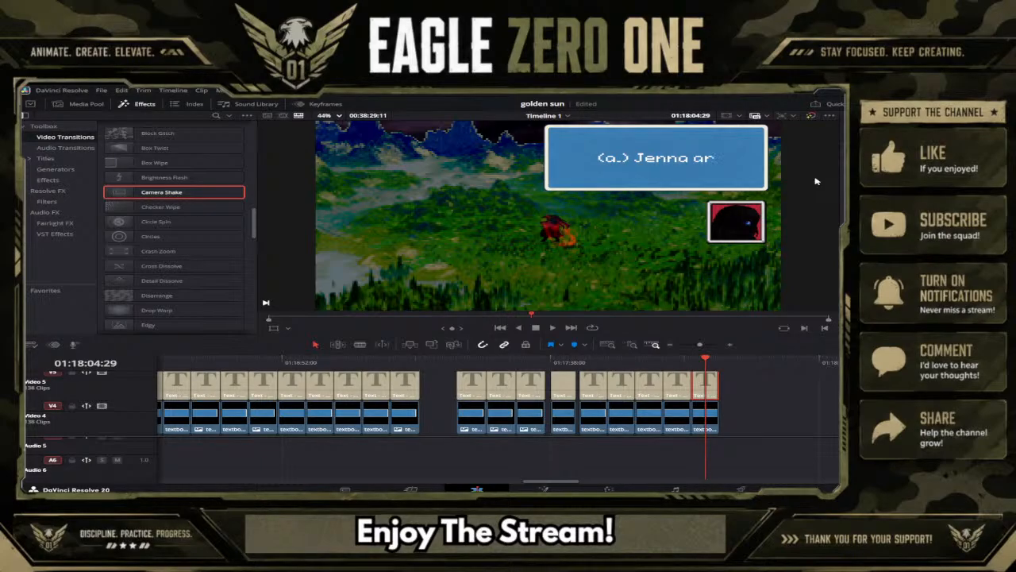
pyautogui.write('e you')
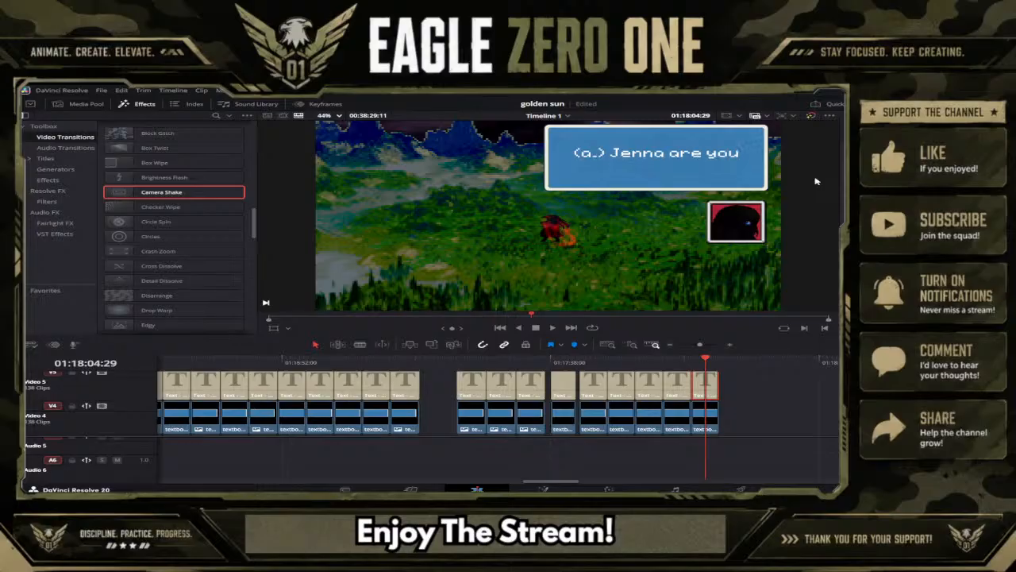
pyautogui.write(' going to be a thorn')
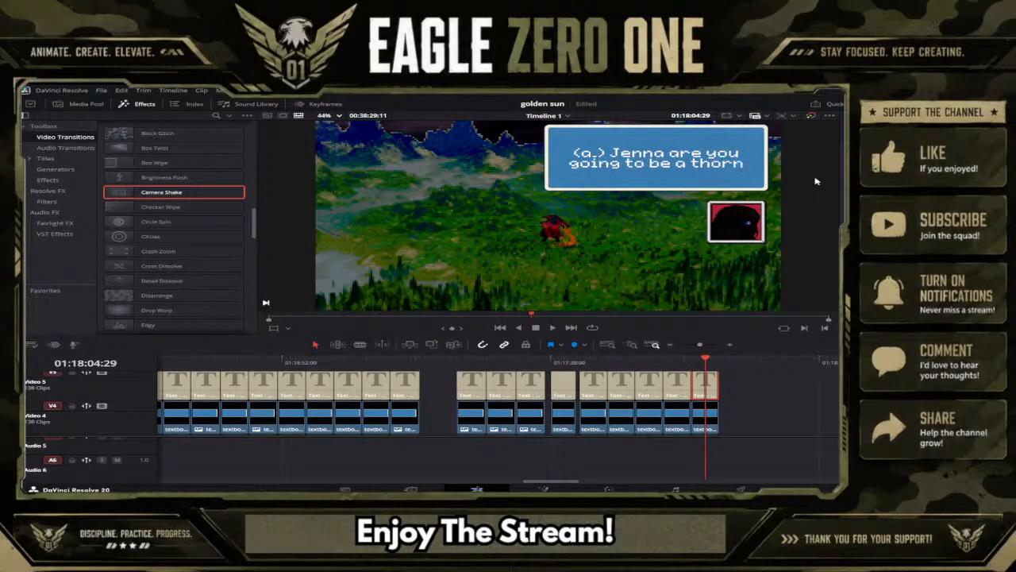
# Add a third line reading "in my side like he was?" to the caption and save the project.
pyautogui.press('Return')
pyautogui.write('in')
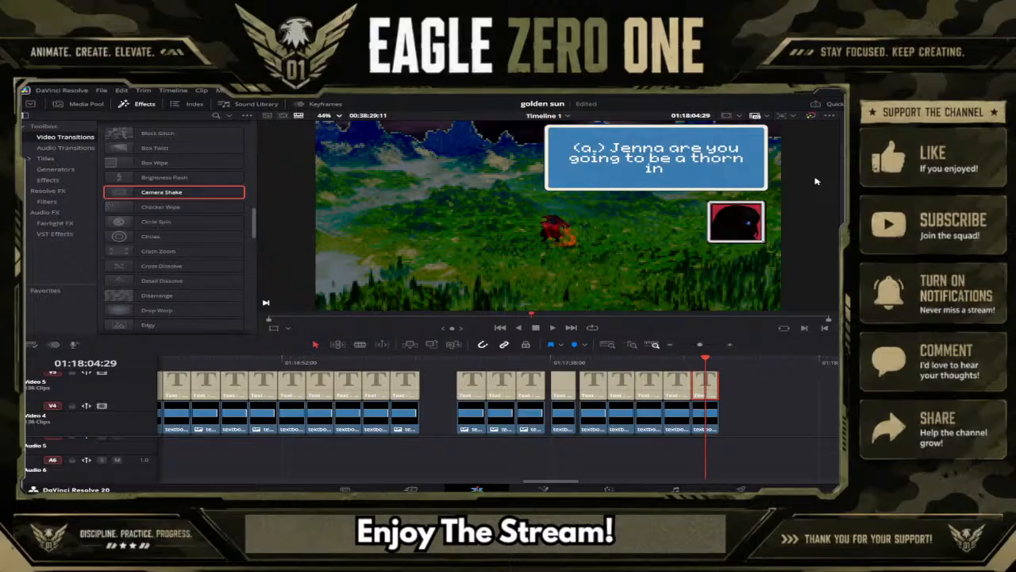
pyautogui.write(' my side l')
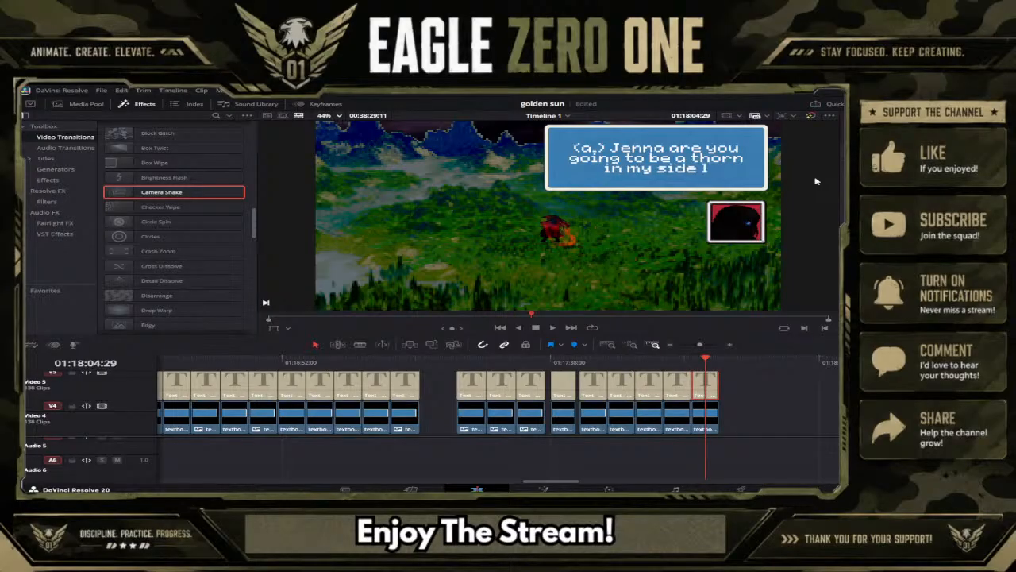
pyautogui.write('ike he')
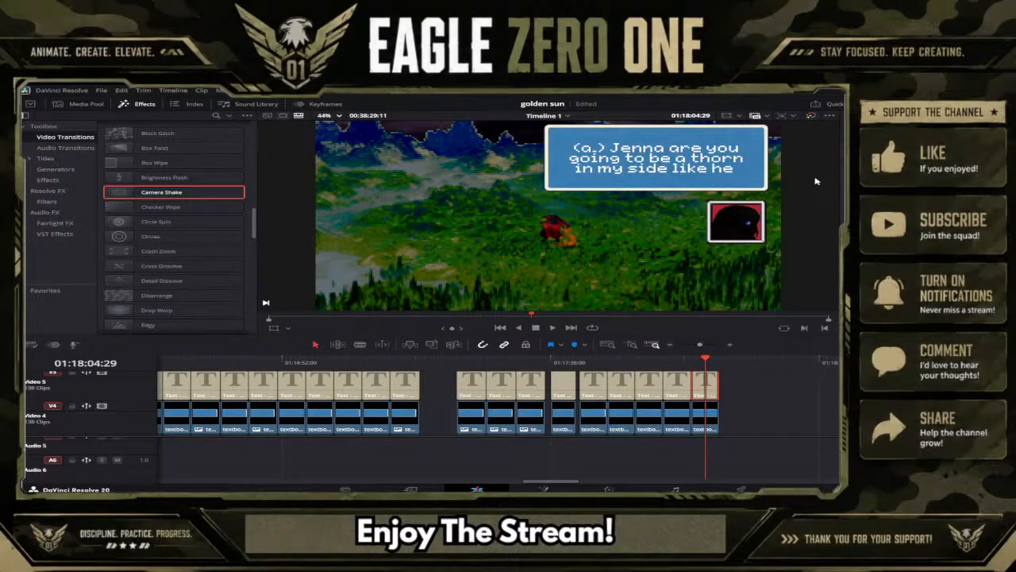
pyautogui.write(' was?)')
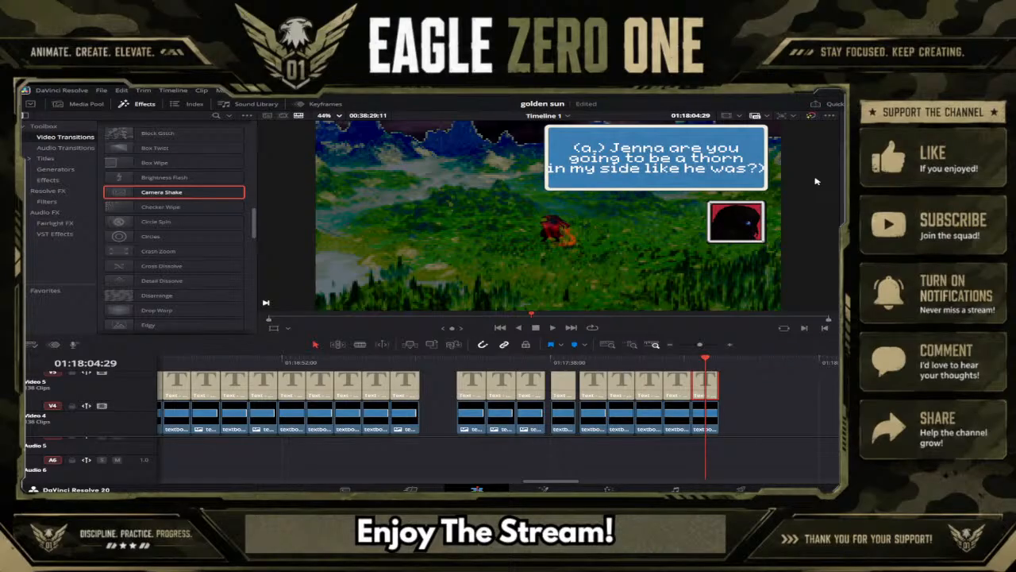
pyautogui.press('BackSpace')
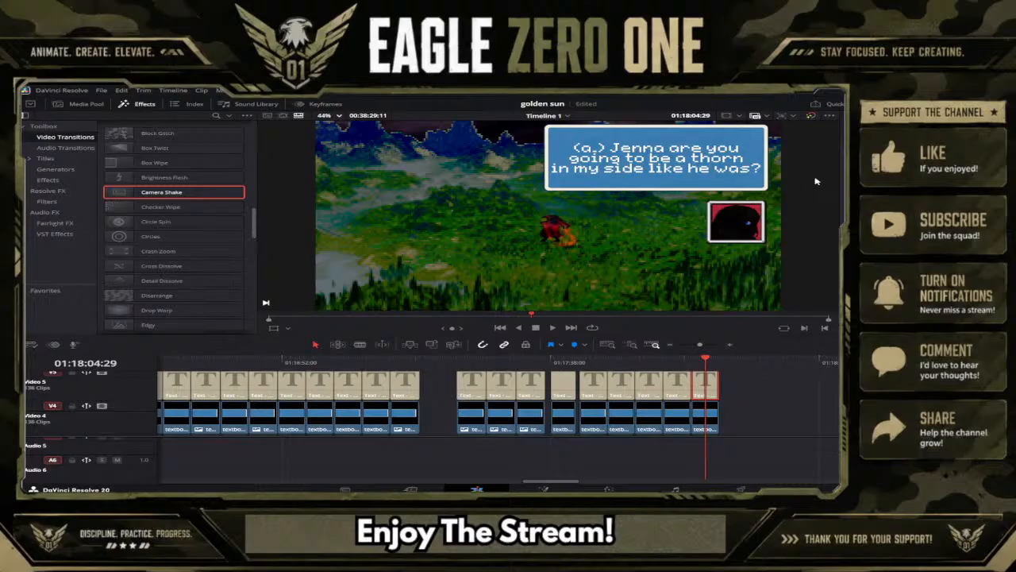
pyautogui.hotkey('ctrl', 's')
# Play back the dialogue captions from "What is happening!?!" at 01:17:22:02 through the newest caption to check their timing.
pyautogui.click(460, 362)
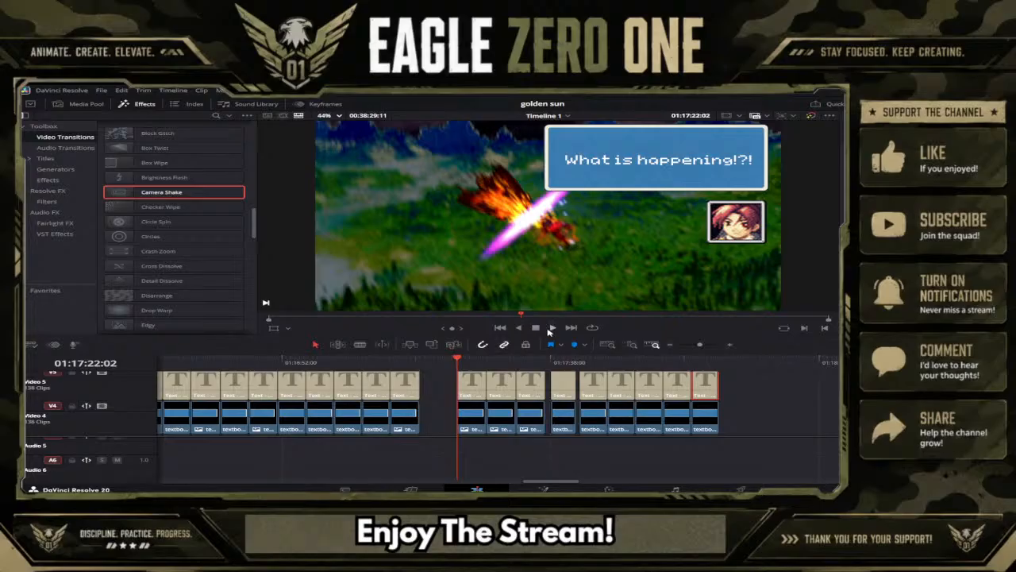
pyautogui.click(553, 327)
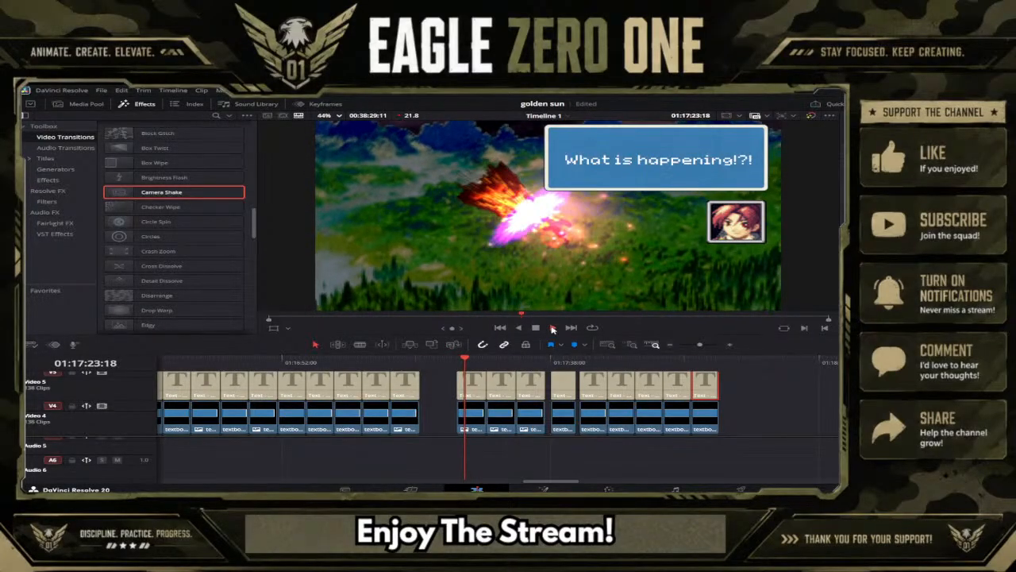
pyautogui.click(548, 361)
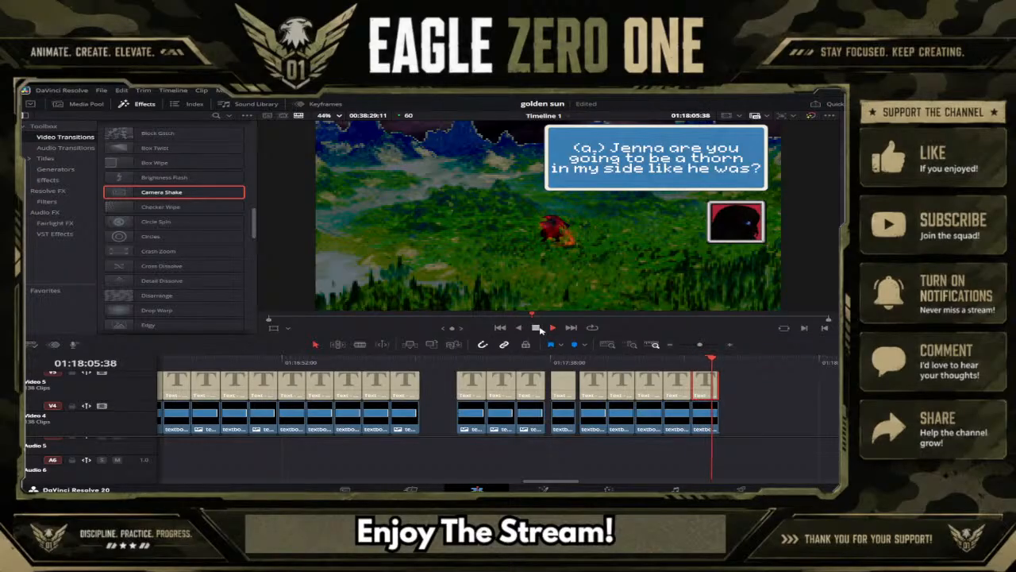
pyautogui.press('space')
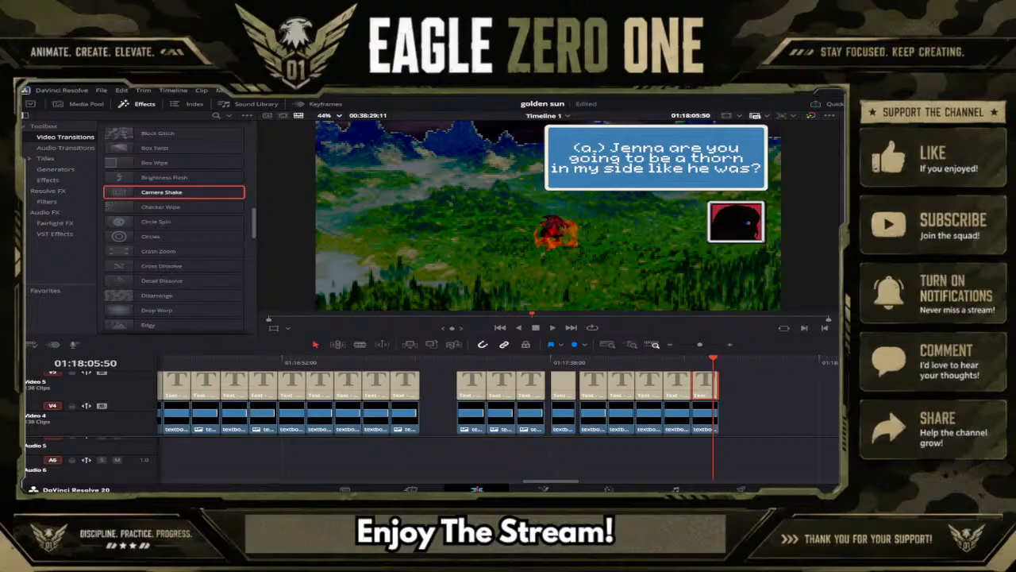
# Insert "just" before "like he was?", moving that phrase to a fourth line, and duplicate the caption group directly after itself at 01:18:06:51.
pyautogui.press('Return')
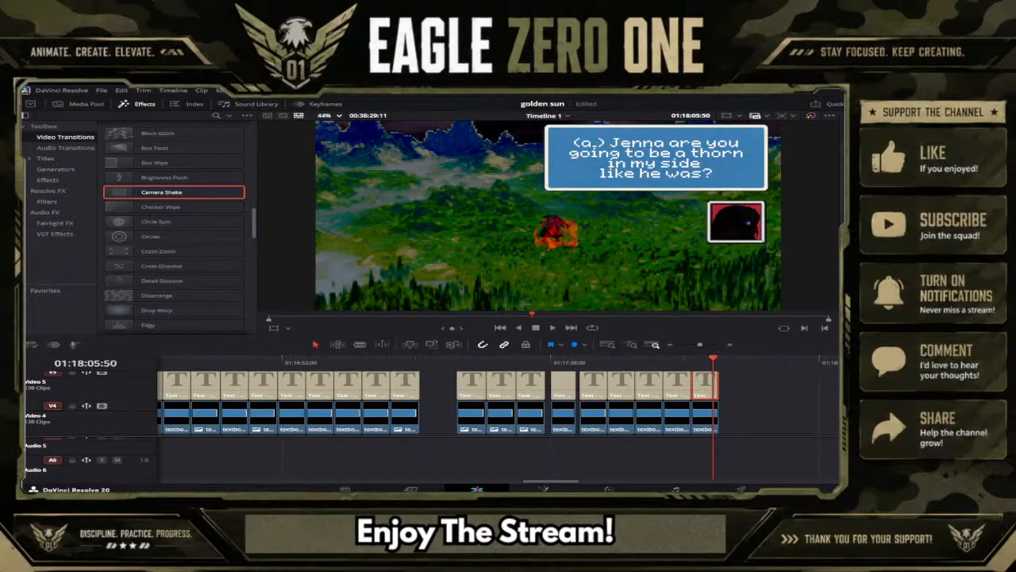
pyautogui.write('just')
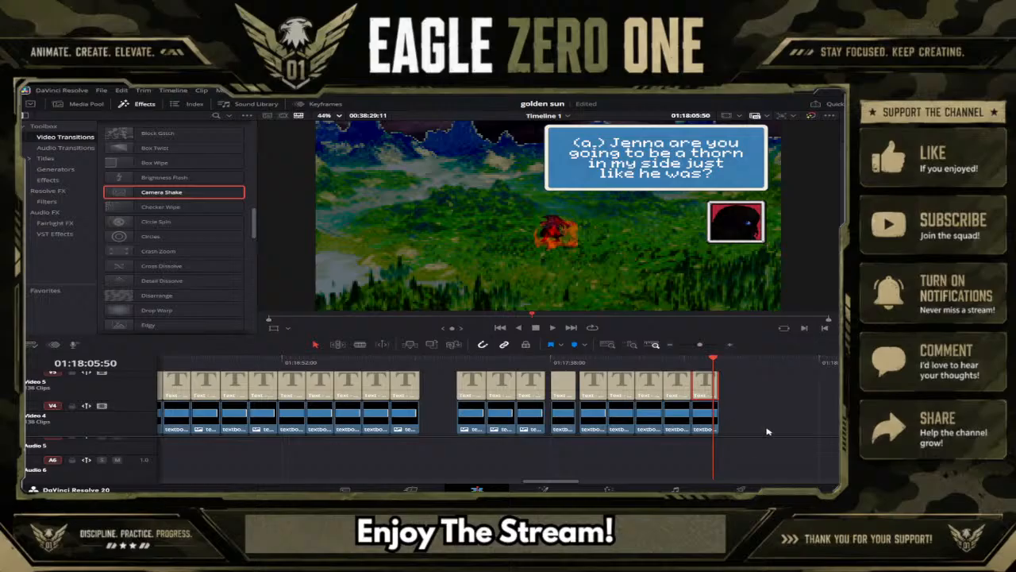
pyautogui.scroll(-3, 767, 429)
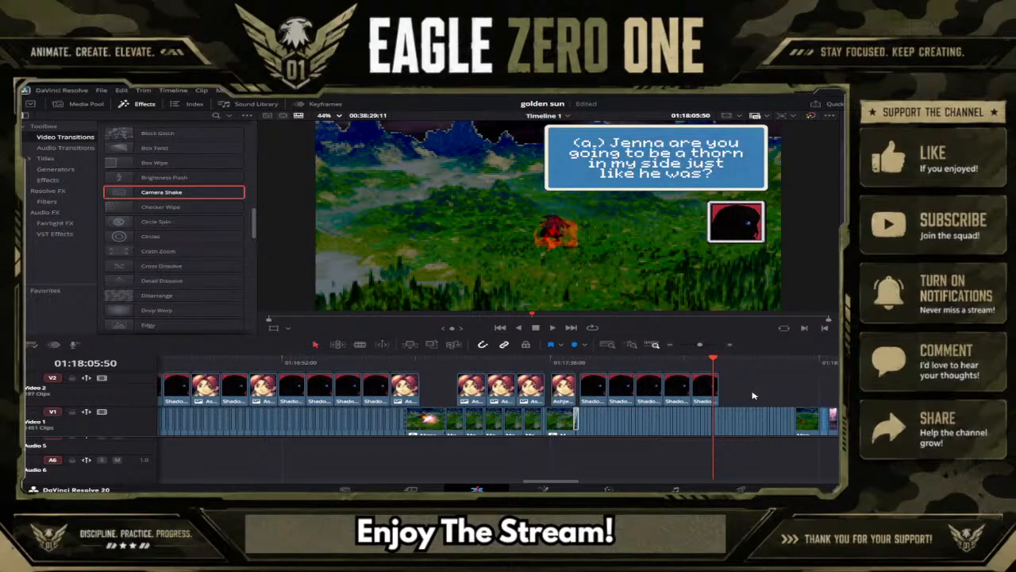
pyautogui.scroll(3, 750, 397)
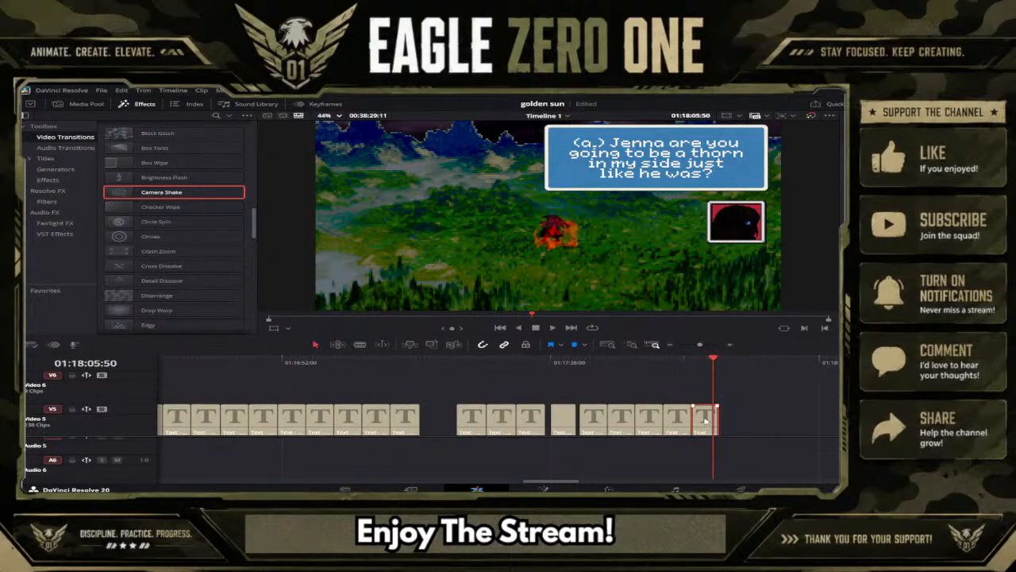
pyautogui.click(722, 365)
pyautogui.hotkey('ctrl', 'v')
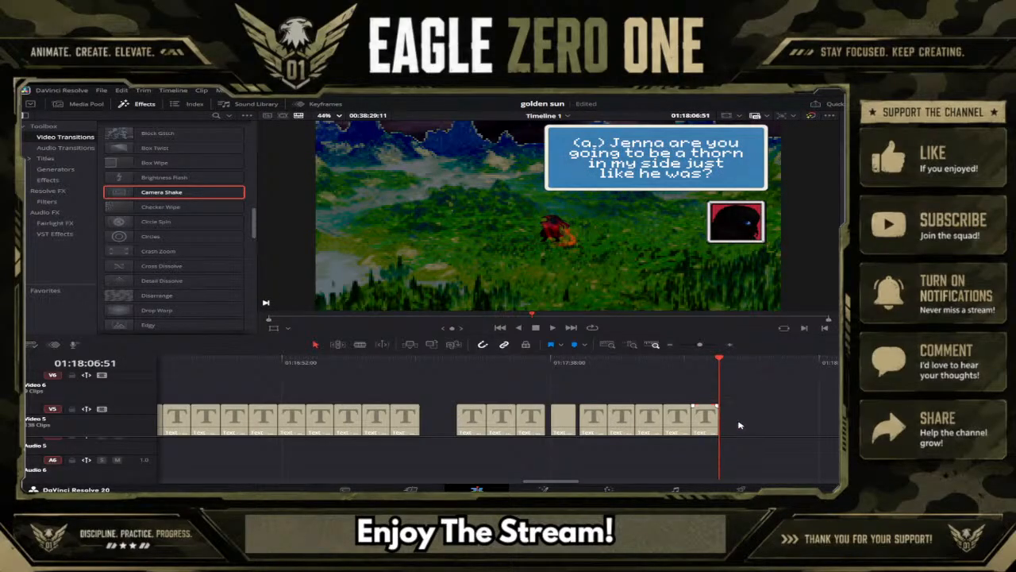
# Replace the new copy's caption text at 01:18:08:31 with "I'm not going to hear the end of this".
pyautogui.click(729, 367)
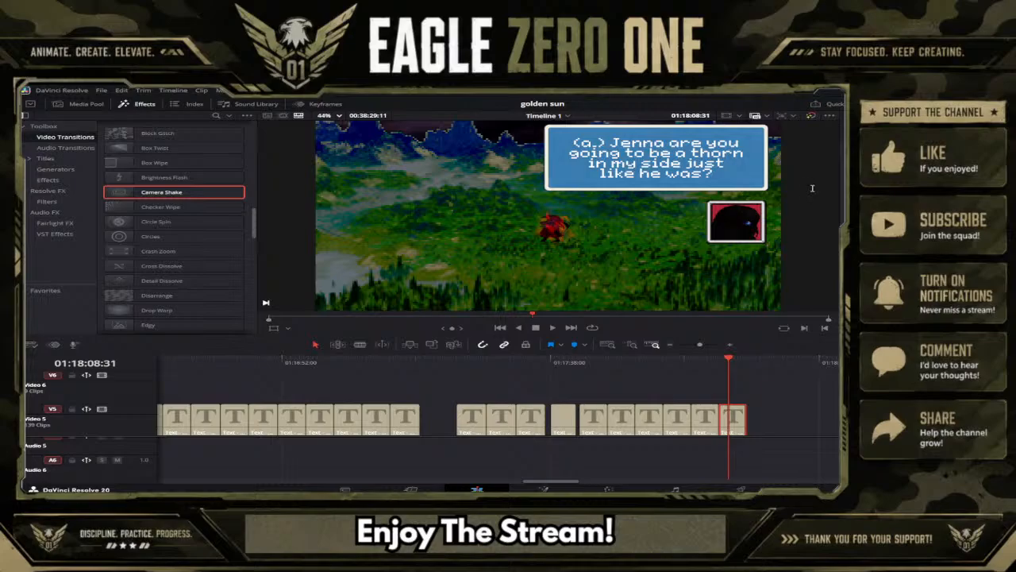
pyautogui.write('I')
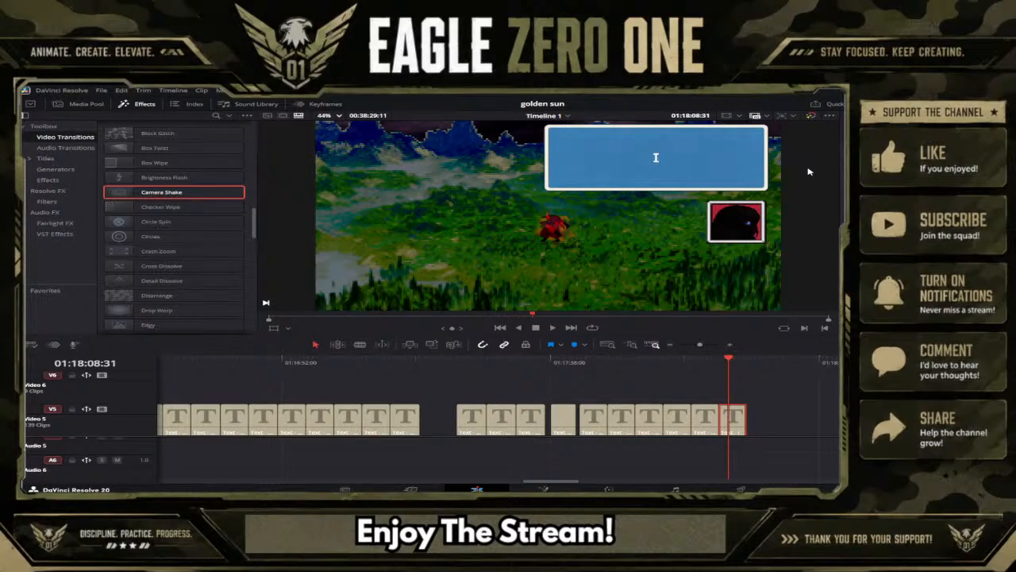
pyautogui.write("'m not going to")
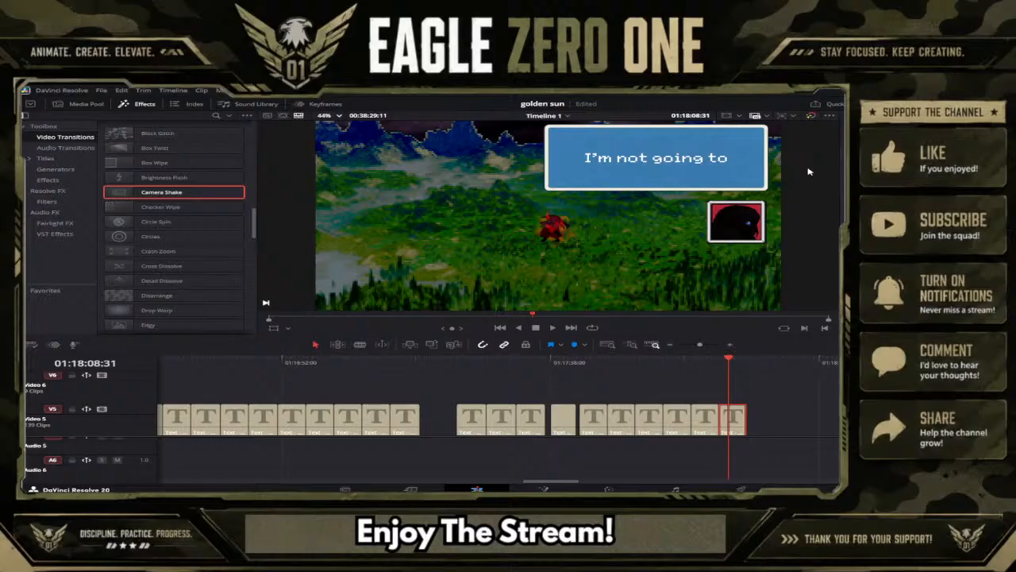
pyautogui.write(' heat')
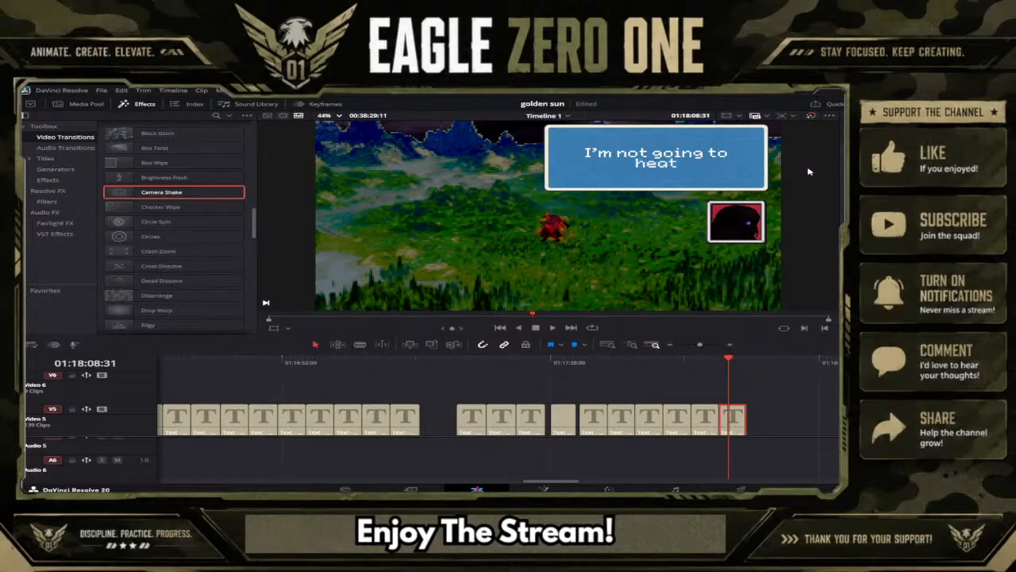
pyautogui.press('BackSpace')
pyautogui.write('r the')
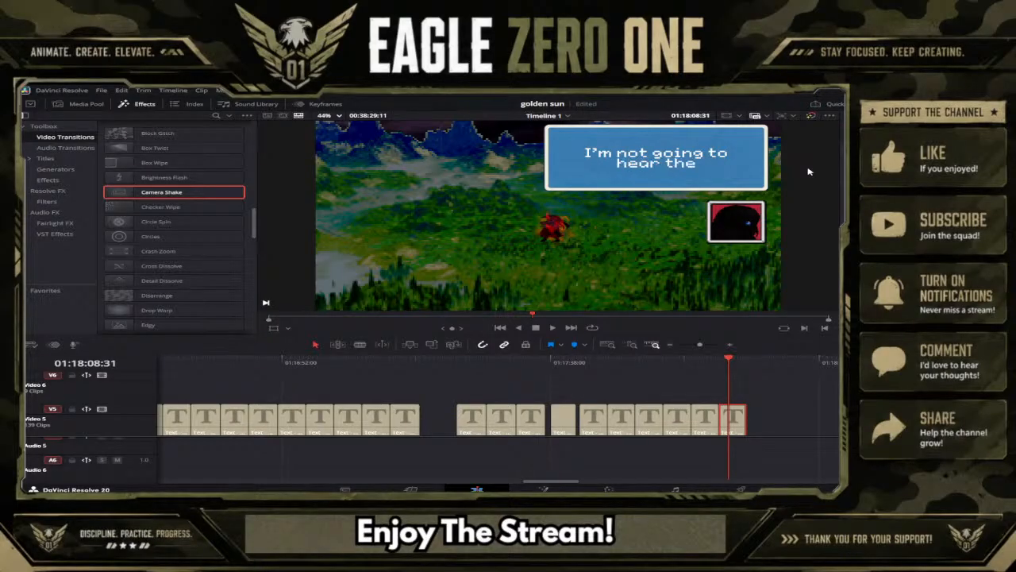
pyautogui.write(' end of')
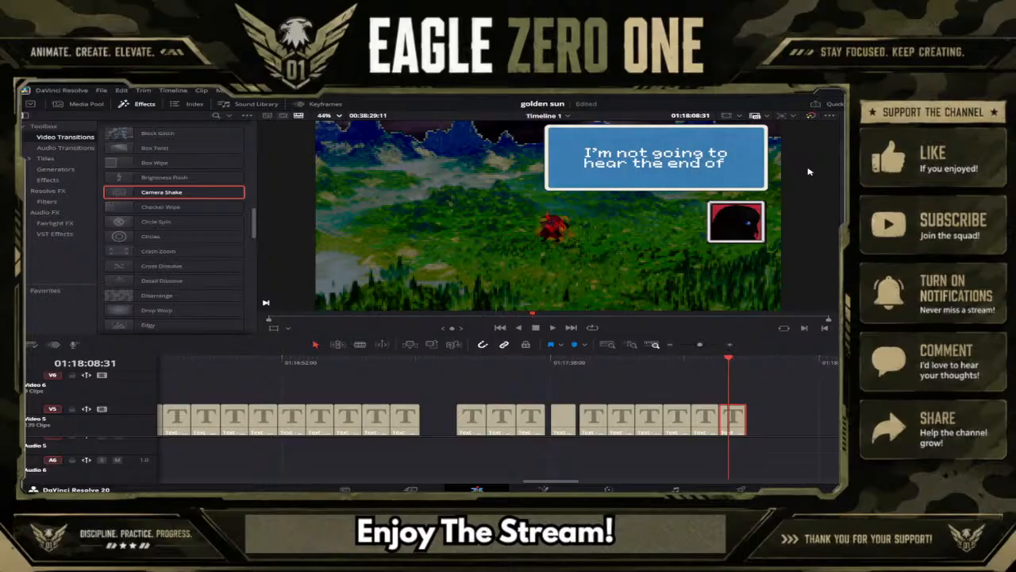
pyautogui.write(' this')
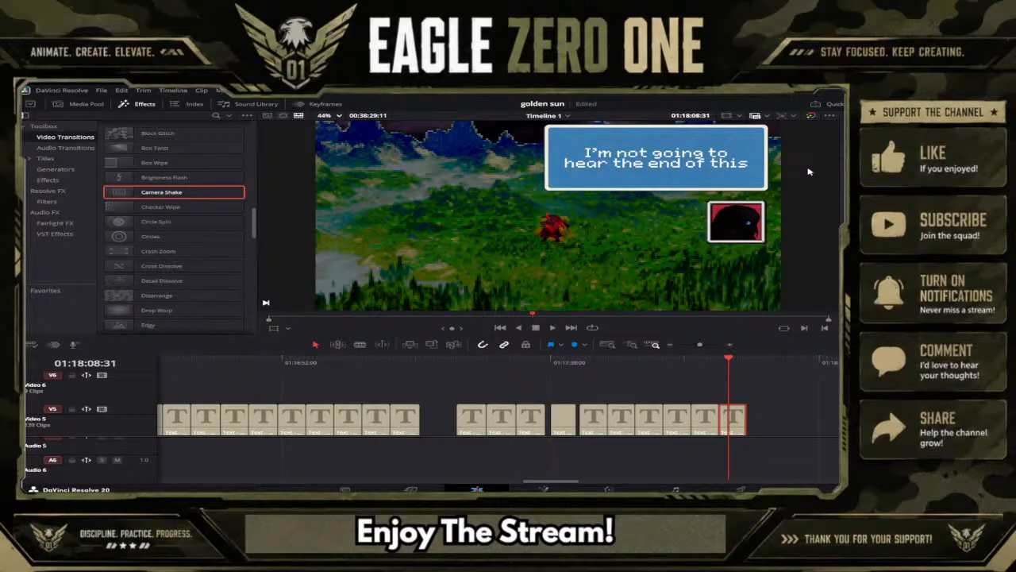
# Continue the caption from a third line with "when I get back. I'm still under house arrest though...".
pyautogui.press('Return')
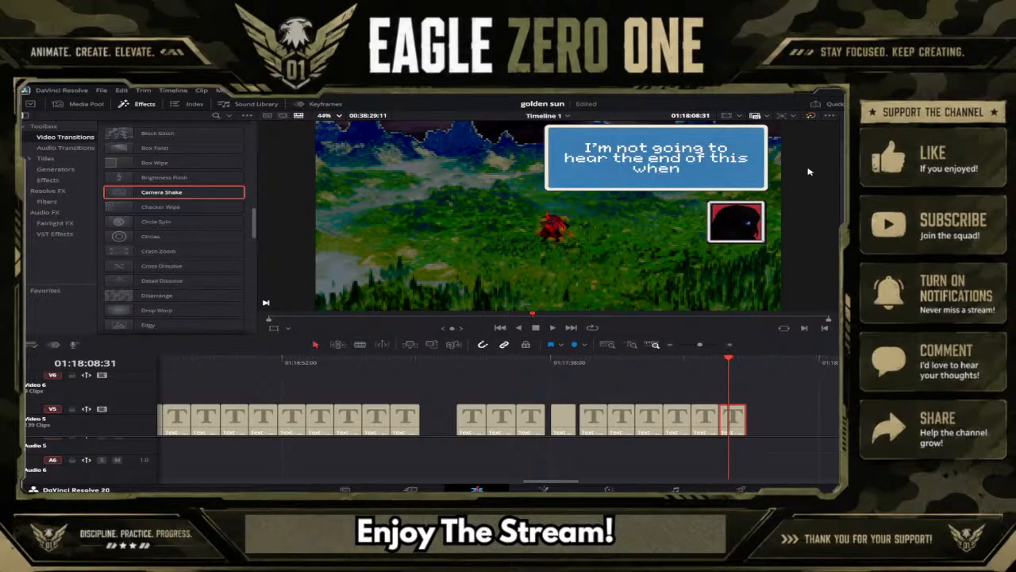
pyautogui.write('when I get ba')
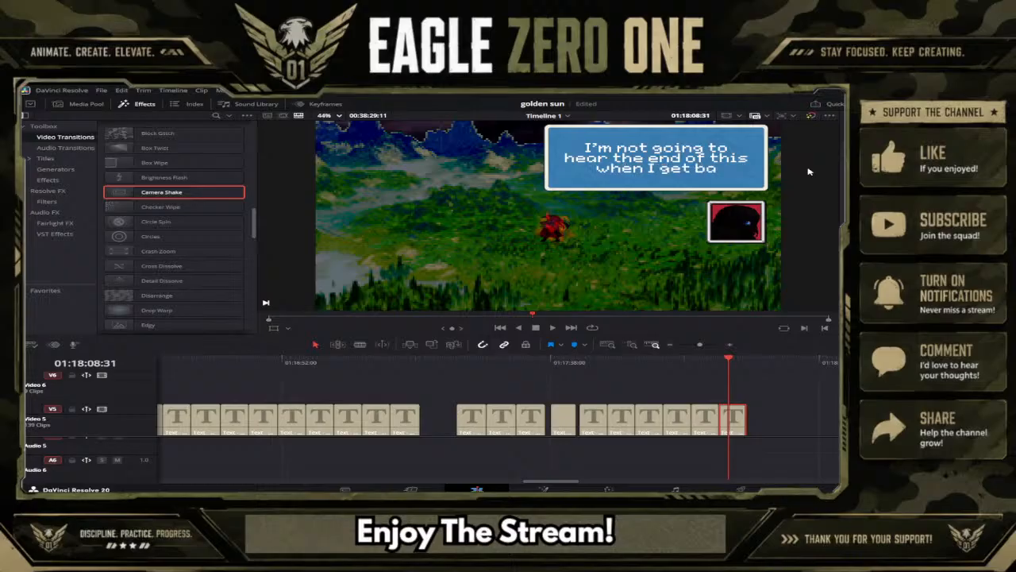
pyautogui.write('ck.')
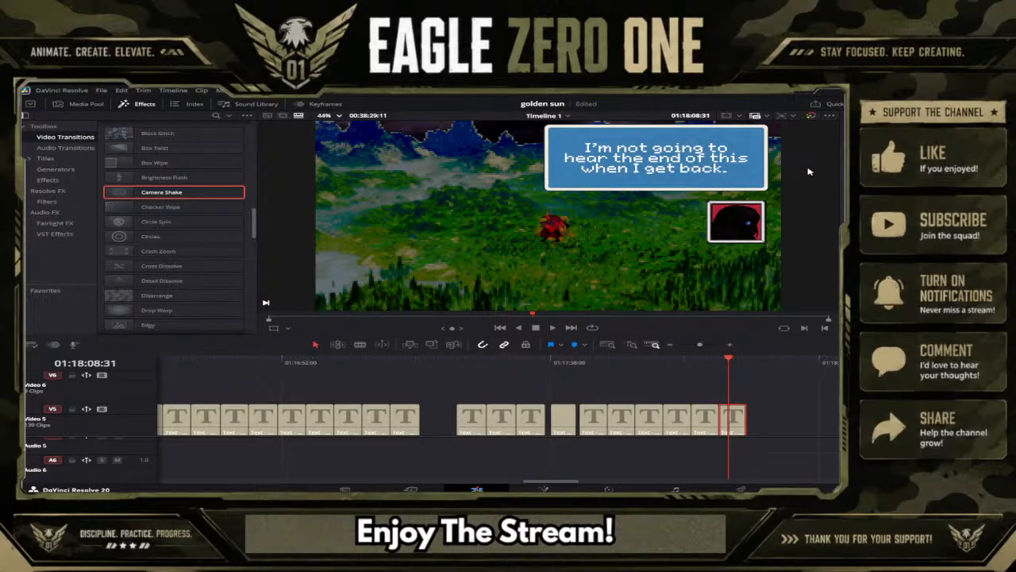
pyautogui.write(' I')
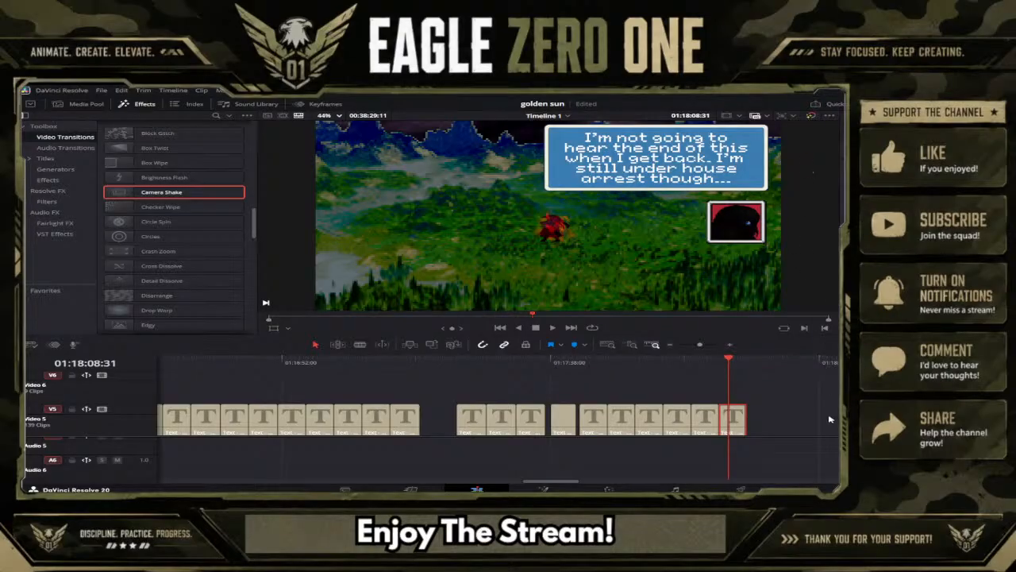
# Move the clips that follow the short background clips on Video 1 further along the timeline and save the project.
pyautogui.scroll(-4, 826, 415)
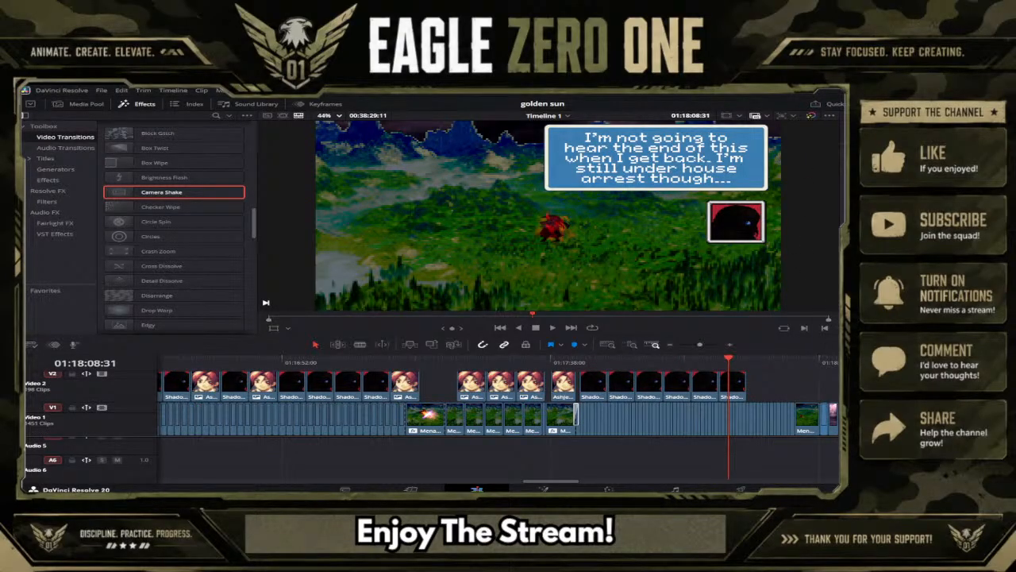
pyautogui.click(833, 416)
pyautogui.keyDown('shift'); pyautogui.click(809, 418); pyautogui.keyUp('shift')
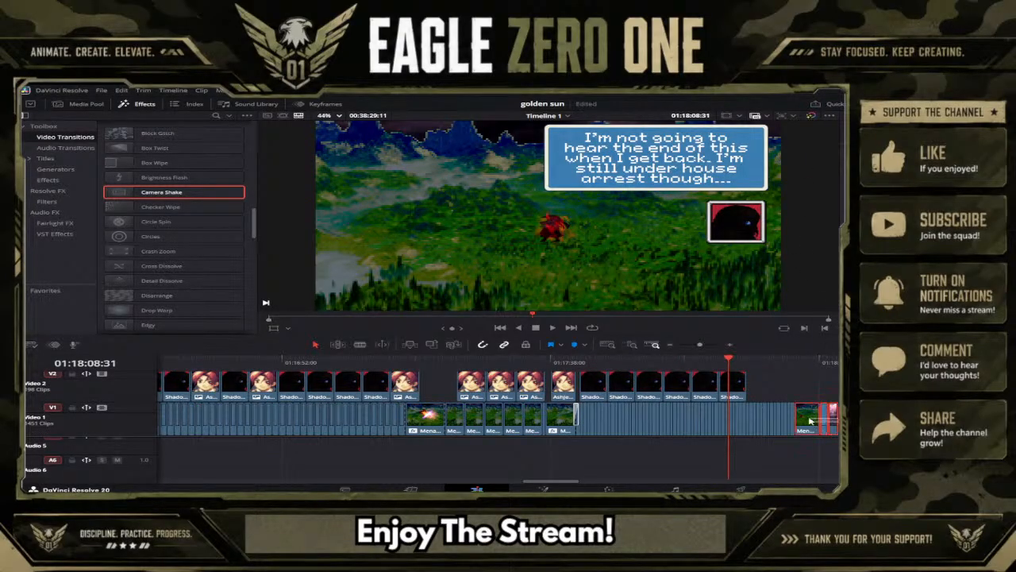
pyautogui.click(791, 360)
pyautogui.moveTo(792, 360)
pyautogui.mouseDown()
pyautogui.moveTo(733, 361)
pyautogui.moveTo(799, 362)
pyautogui.moveTo(783, 362)
pyautogui.mouseUp()
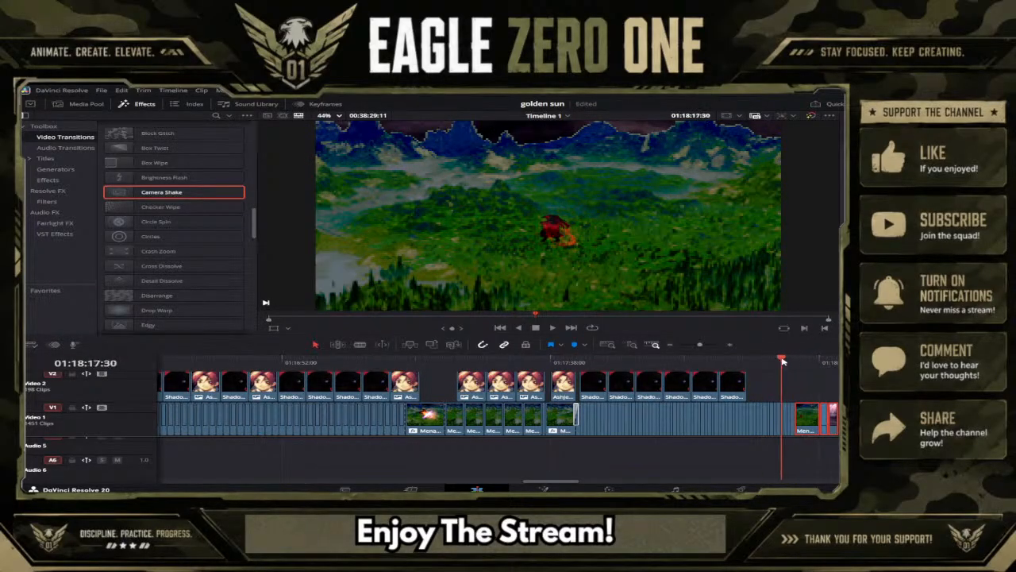
pyautogui.moveTo(839, 420)
pyautogui.mouseDown()
pyautogui.moveTo(818, 419)
pyautogui.moveTo(852, 422)
pyautogui.mouseUp()
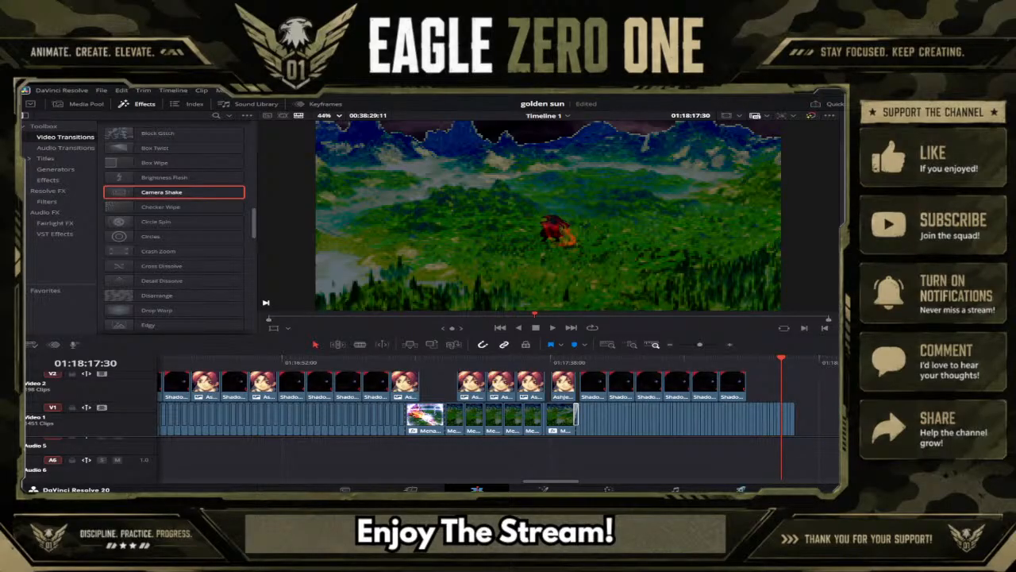
pyautogui.hotkey('ctrl', 's')
# Duplicate the last stretch of short background clips on Video 1 directly after itself at 01:18:19:52.
pyautogui.moveTo(818, 415); pyautogui.dragTo(725, 422)
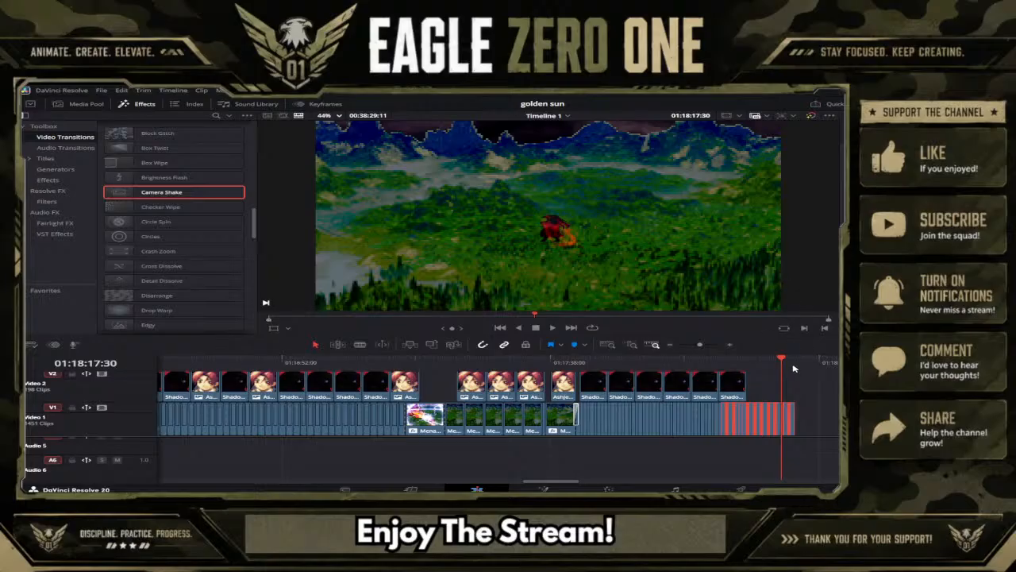
pyautogui.moveTo(794, 368); pyautogui.dragTo(800, 366)
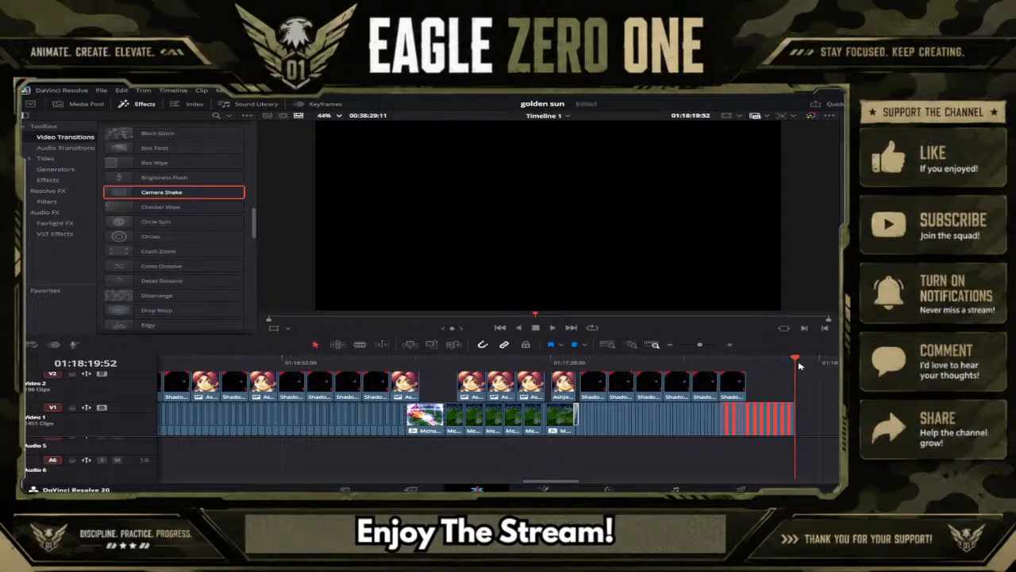
pyautogui.hotkey('ctrl', 'v')
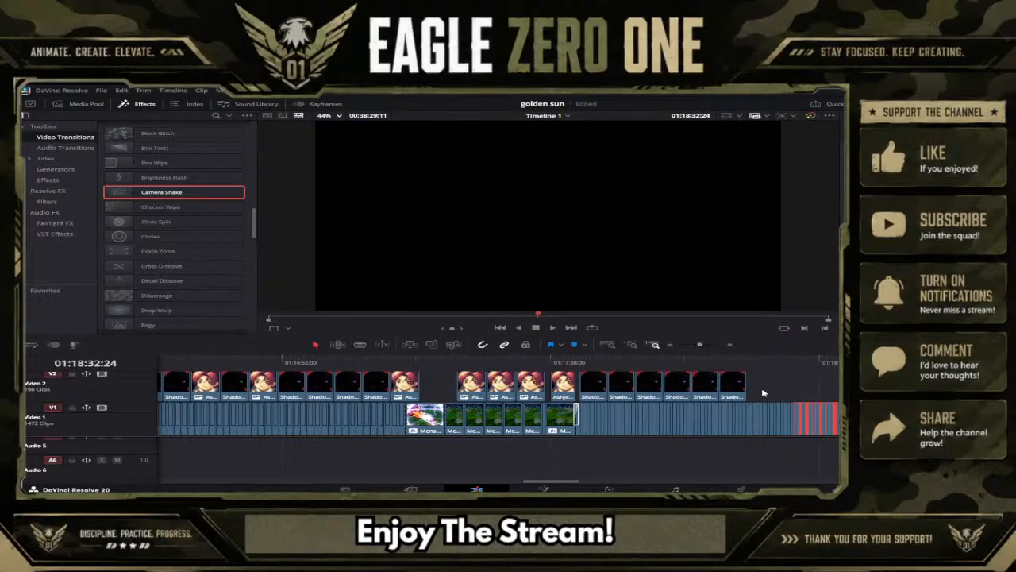
# Duplicate the "house arrest though..." caption group, with its text, frame and shadowed portrait, directly after itself at 01:18:11:35.
pyautogui.scroll(4, 762, 392)
pyautogui.click(741, 430)
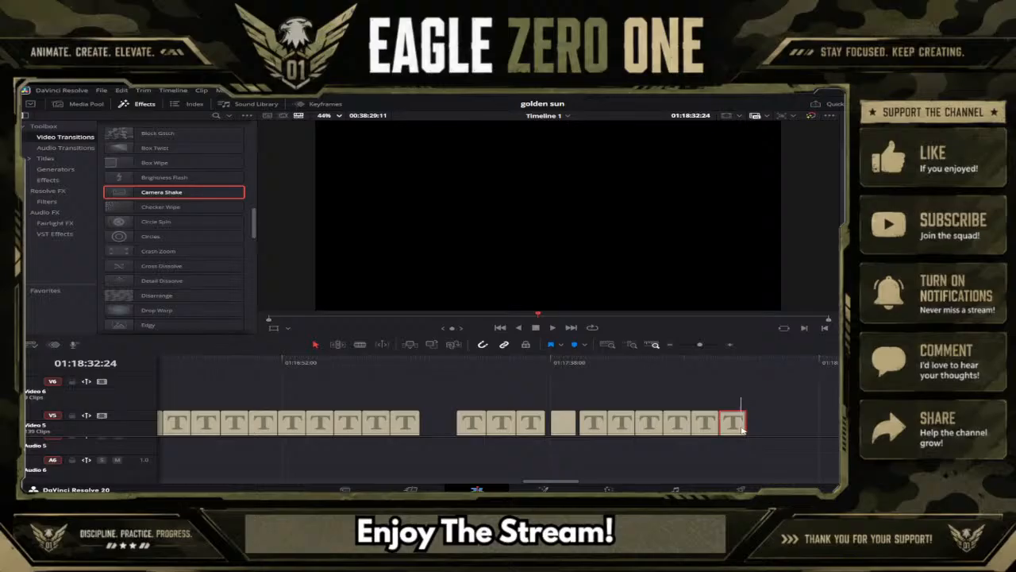
pyautogui.scroll(-4, 740, 429)
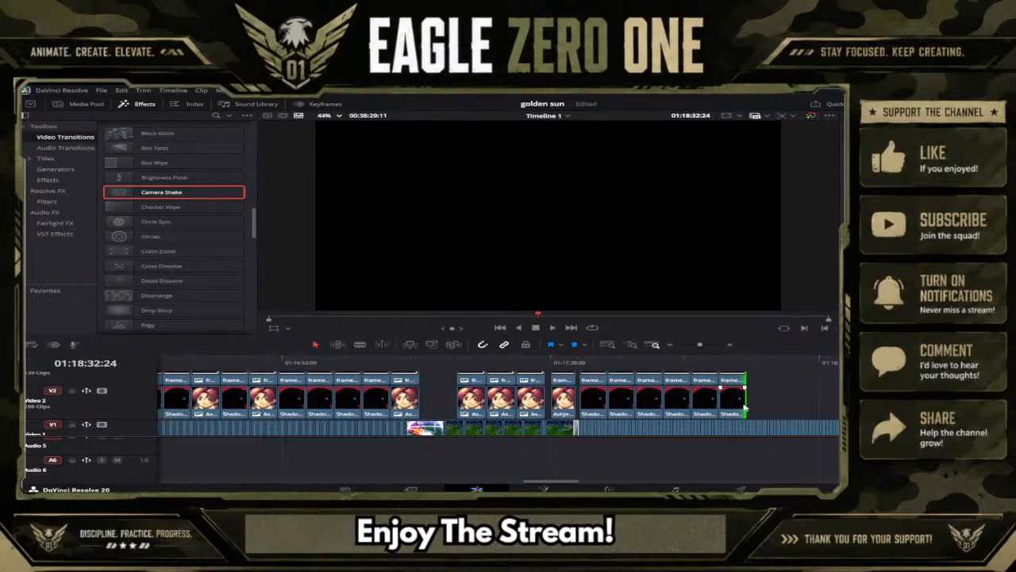
pyautogui.scroll(3, 739, 405)
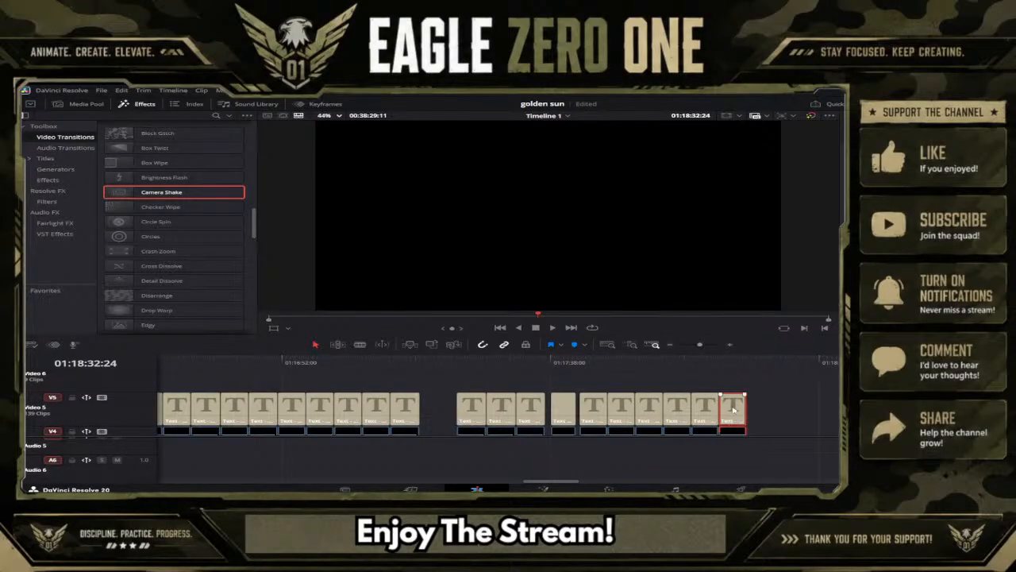
pyautogui.click(745, 365)
pyautogui.moveTo(745, 367); pyautogui.dragTo(748, 367)
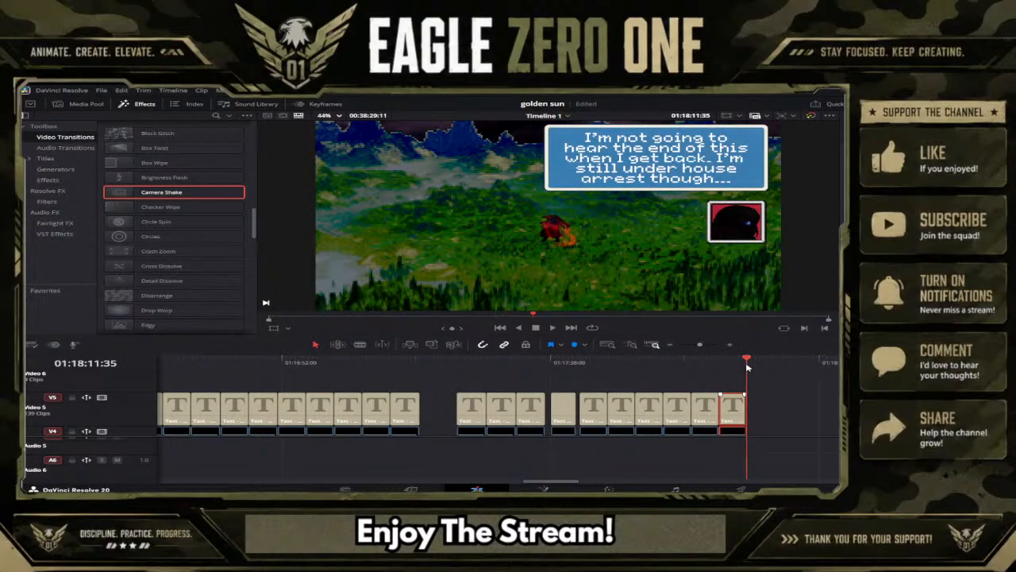
pyautogui.click(756, 410)
pyautogui.hotkey('ctrl', 'v')
pyautogui.click(755, 367)
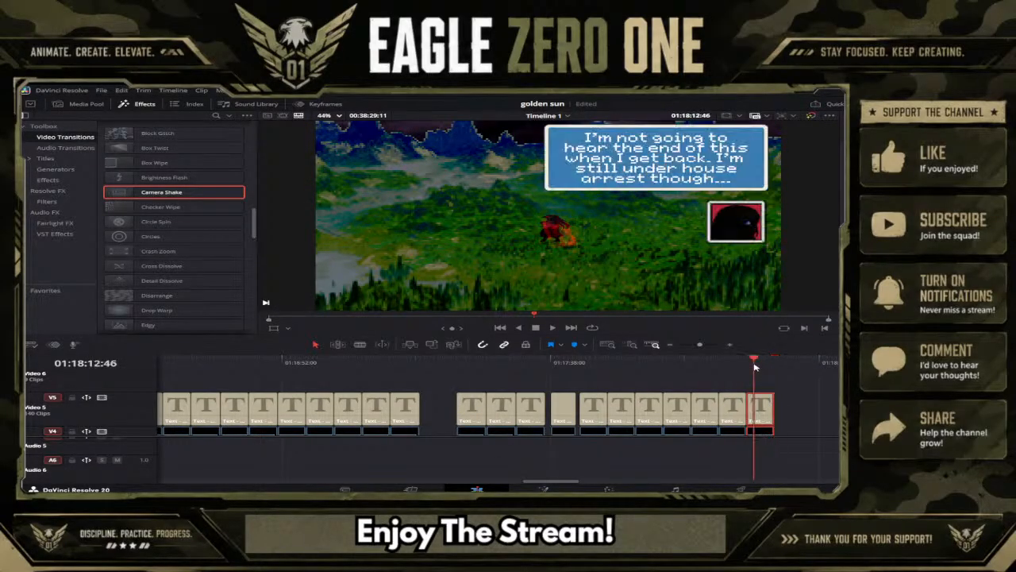
# Remove "though" from the new copy's caption so its last line reads "arrest...".
pyautogui.click(791, 414)
pyautogui.click(766, 406)
pyautogui.press('BackSpace')
pyautogui.press('BackSpace')
pyautogui.press('BackSpace')
pyautogui.press('BackSpace')
pyautogui.press('BackSpace')
pyautogui.press('BackSpace')
pyautogui.press('BackSpace')
pyautogui.press('BackSpace')
pyautogui.press('BackSpace')
pyautogui.press('BackSpace')
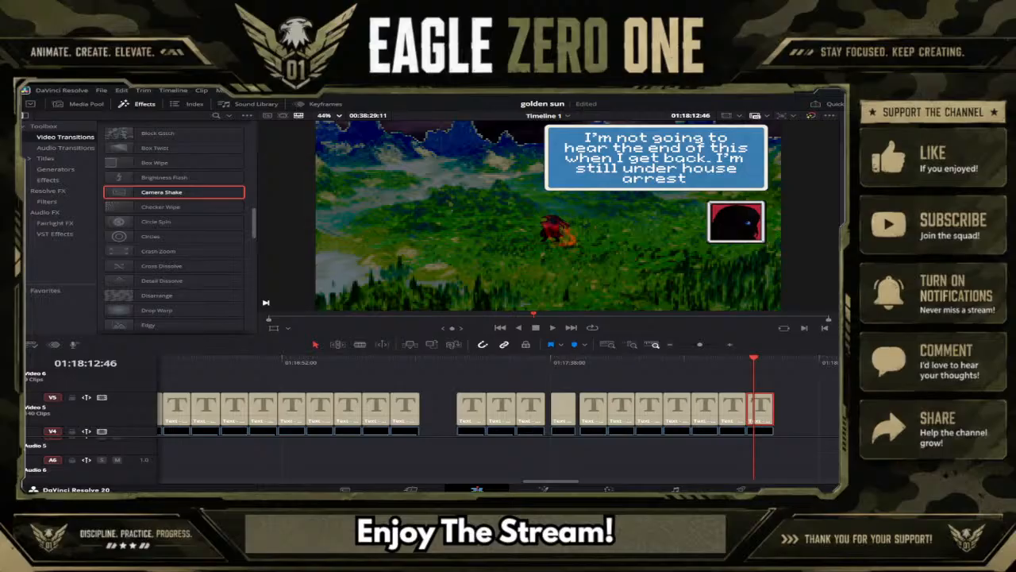
pyautogui.write('...')
# Duplicate the edited caption group directly after itself at 01:18:16:23.
pyautogui.click(813, 407)
pyautogui.scroll(-3, 811, 409)
pyautogui.moveTo(803, 421); pyautogui.dragTo(765, 376)
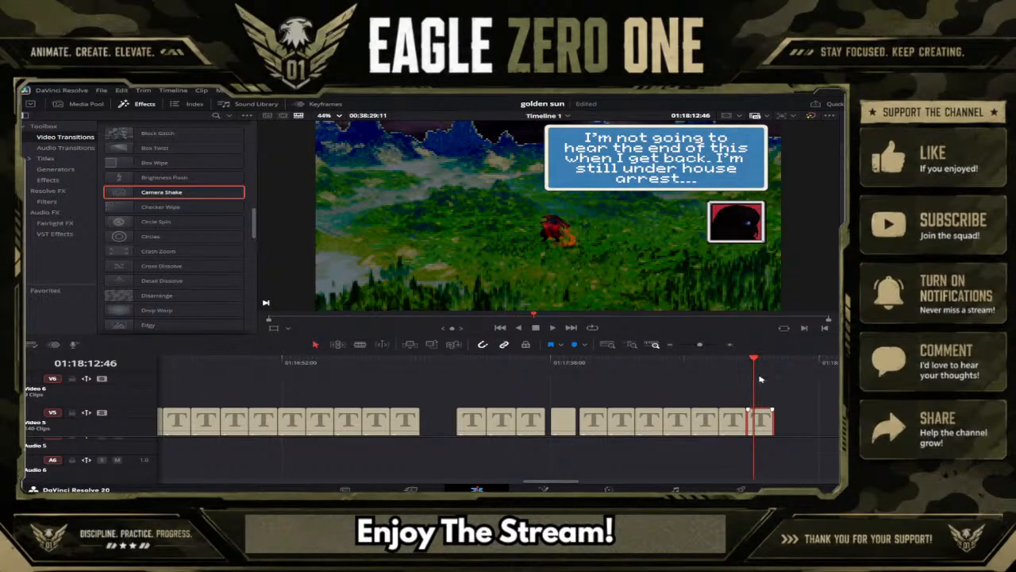
pyautogui.moveTo(770, 363); pyautogui.dragTo(776, 364)
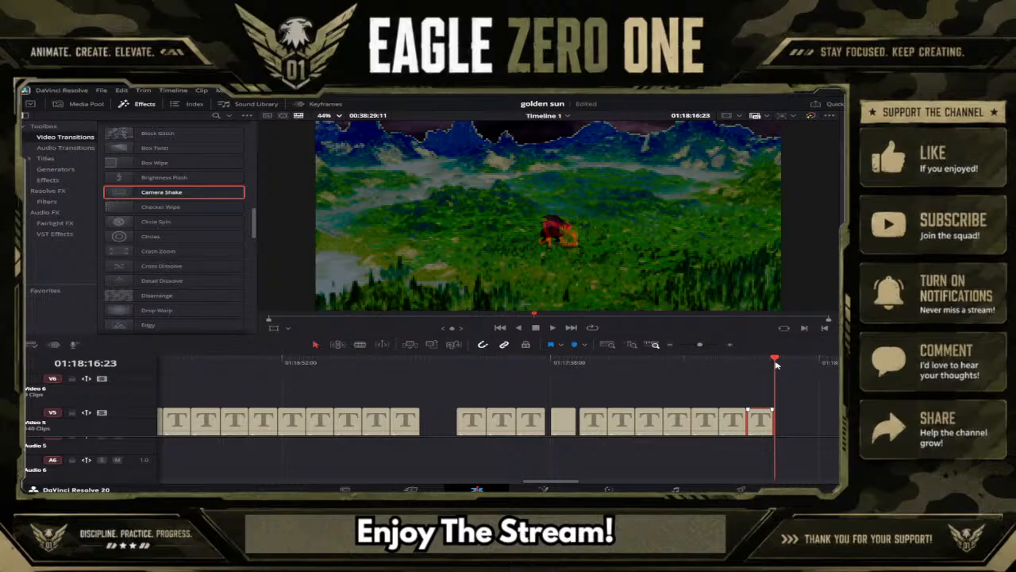
pyautogui.hotkey('ctrl', 'v')
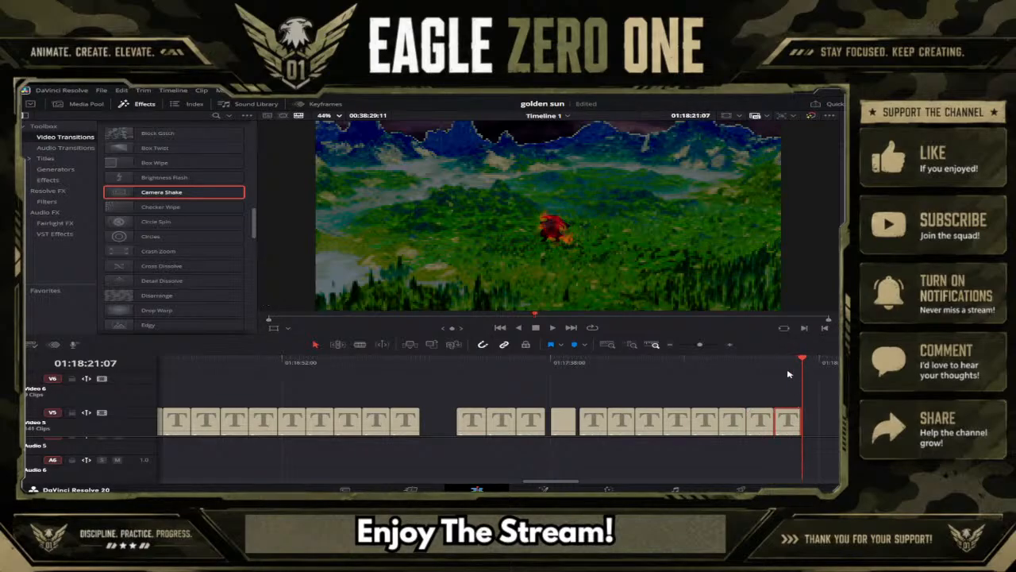
# Select the newest caption's text clip at 01:18:17:59 and clear its text.
pyautogui.click(784, 364)
pyautogui.click(824, 433)
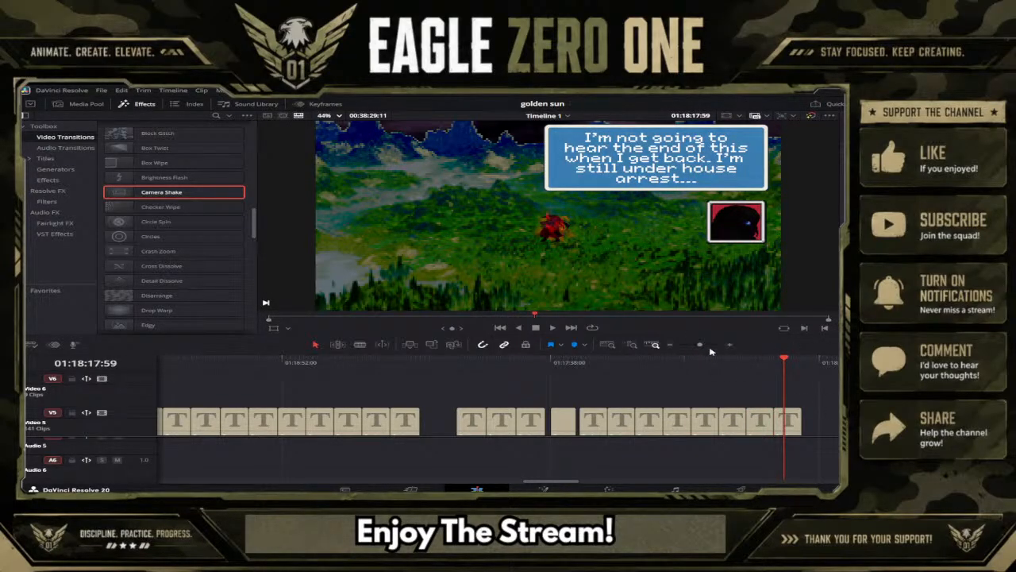
pyautogui.moveTo(711, 345); pyautogui.dragTo(701, 346)
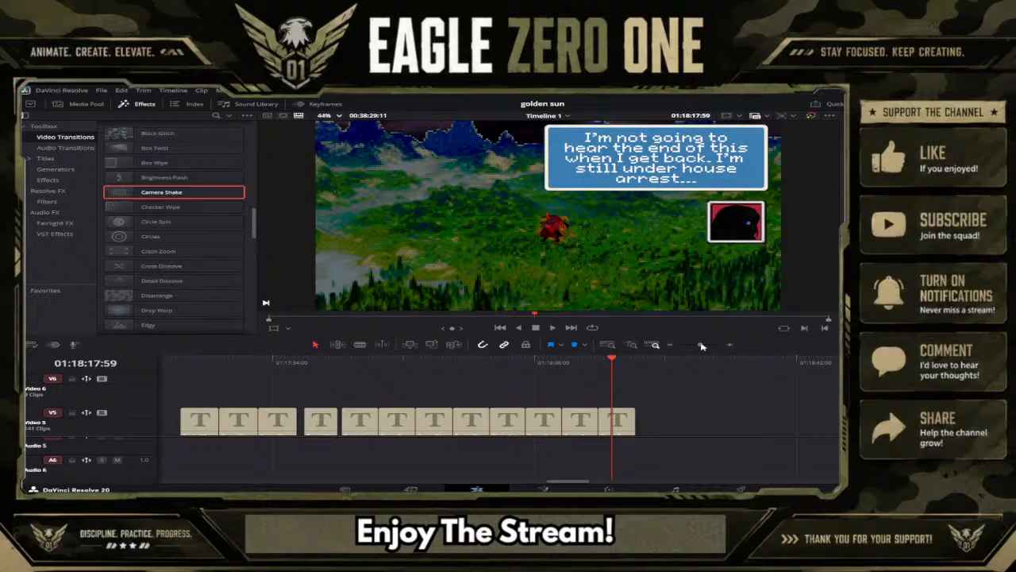
pyautogui.click(624, 421)
pyautogui.write('We')
pyautogui.press('BackSpace')
pyautogui.press('BackSpace')
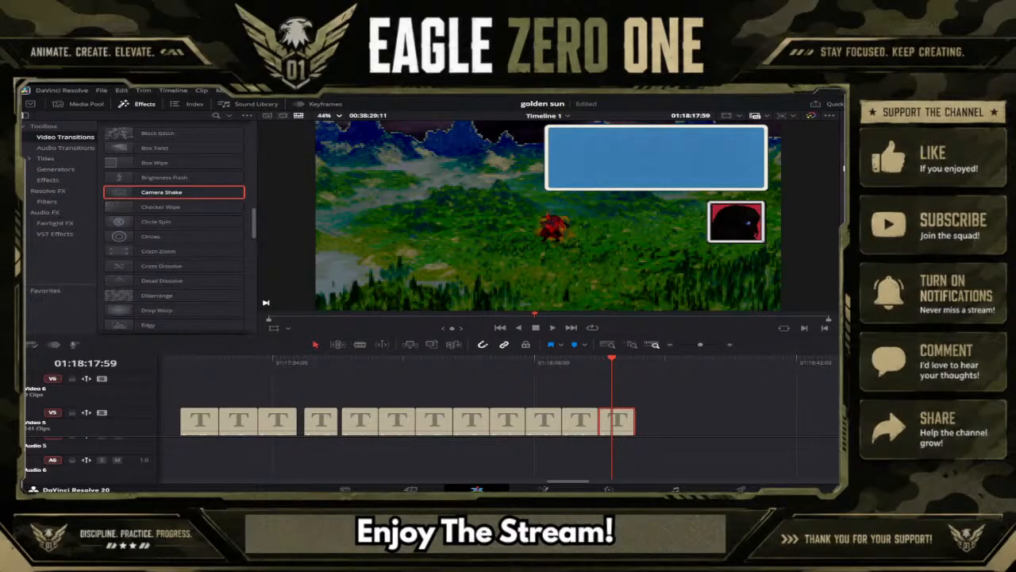
# Enter "I'll figure out this mess later." as the newest caption's text.
pyautogui.write("I'll figures")
pyautogui.press('BackSpace')
pyautogui.write('out')
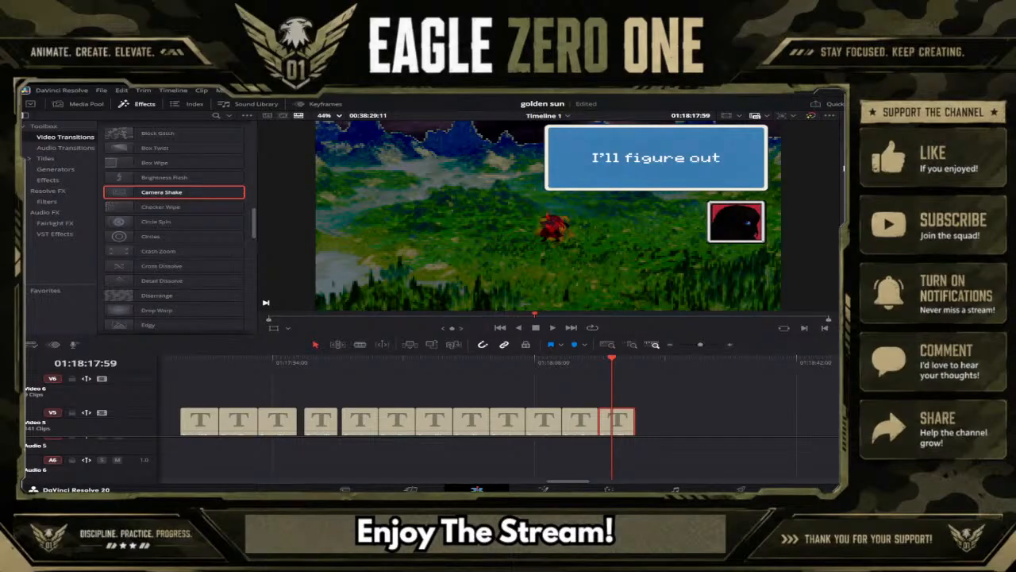
pyautogui.write(' this m')
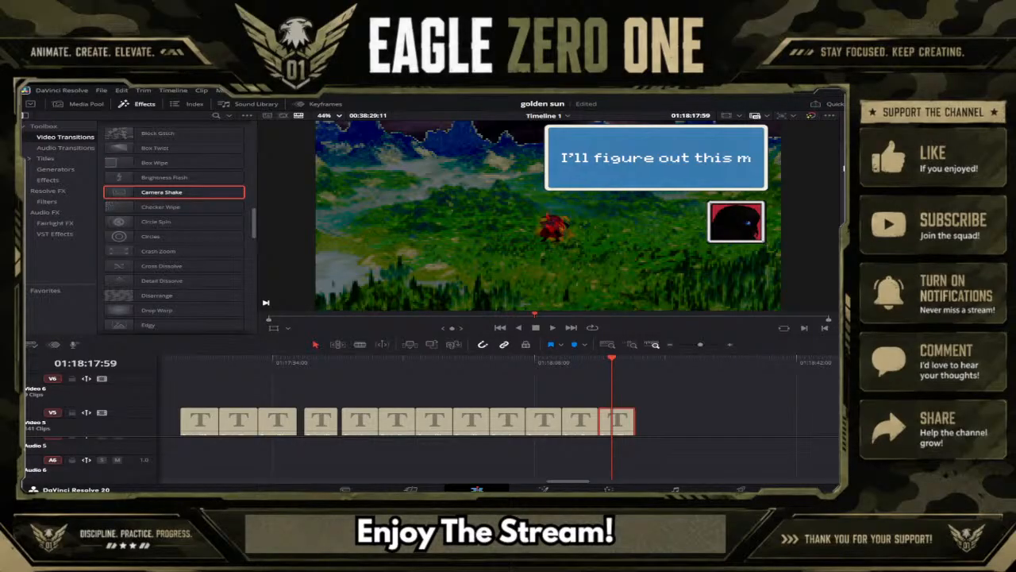
pyautogui.write('ess')
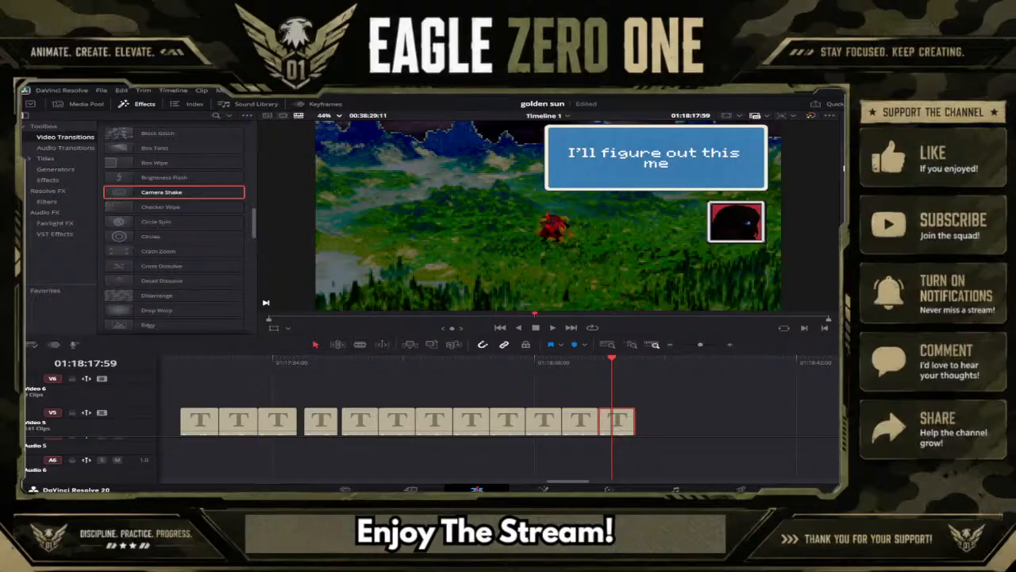
pyautogui.write(' later')
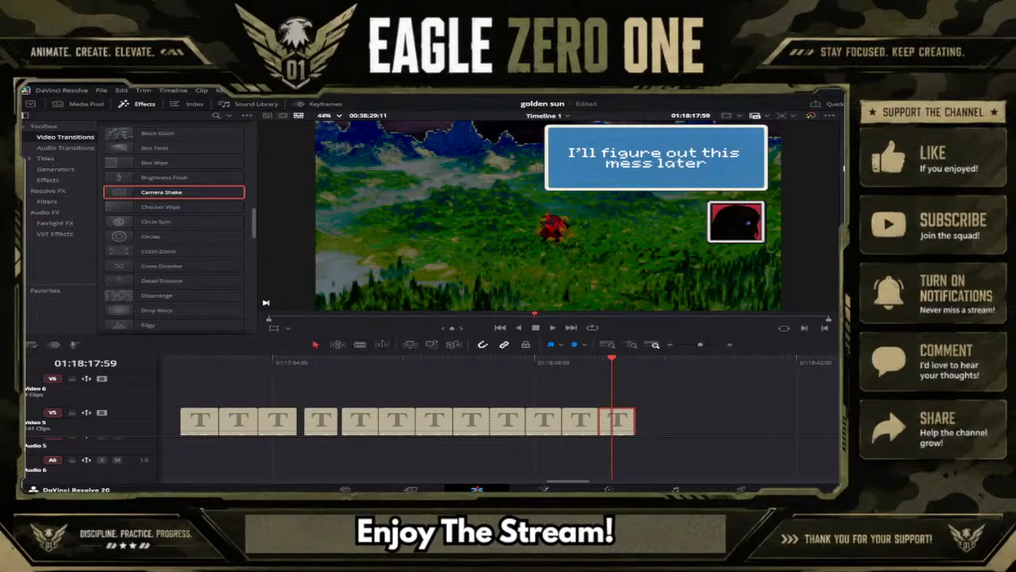
pyautogui.write('/')
pyautogui.press('BackSpace')
pyautogui.write('.')
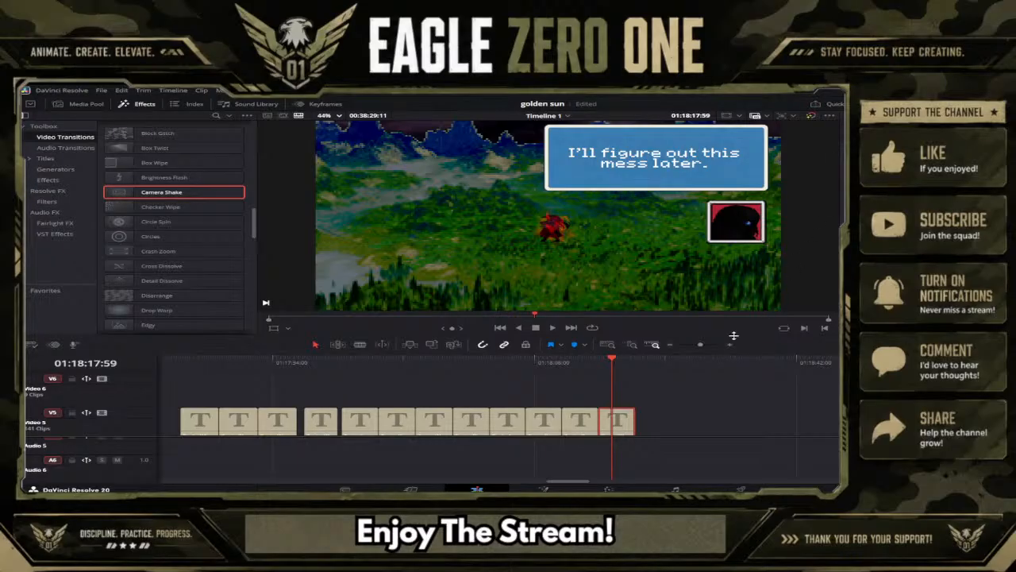
# Trim the "I'll figure out this mess later." caption group to end at 01:18:21:03 and add an Edgy transition to the Video 1 cut there.
pyautogui.moveTo(707, 345); pyautogui.dragTo(702, 346)
pyautogui.scroll(-3, 706, 412)
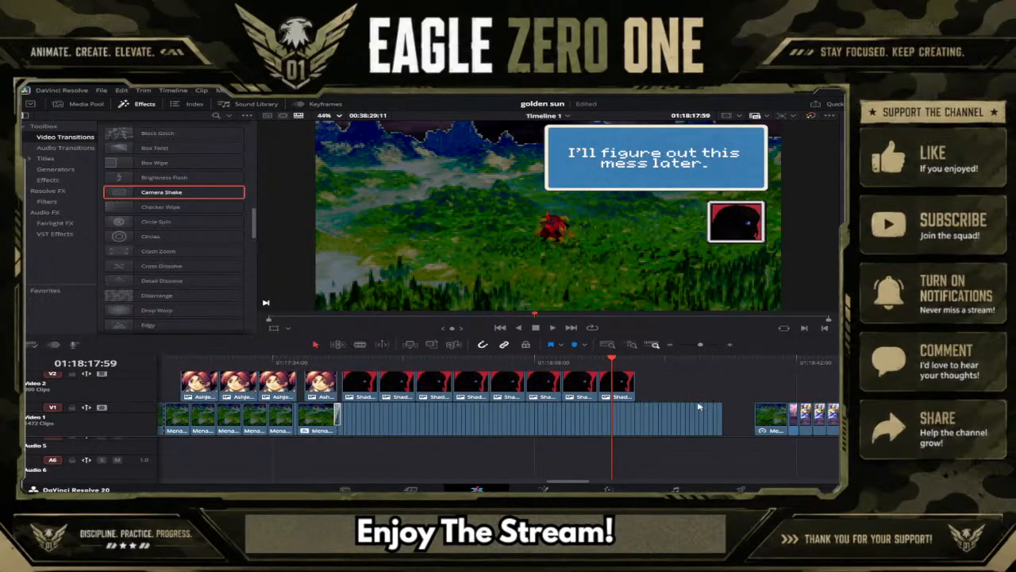
pyautogui.click(641, 361)
pyautogui.moveTo(641, 362); pyautogui.dragTo(635, 361)
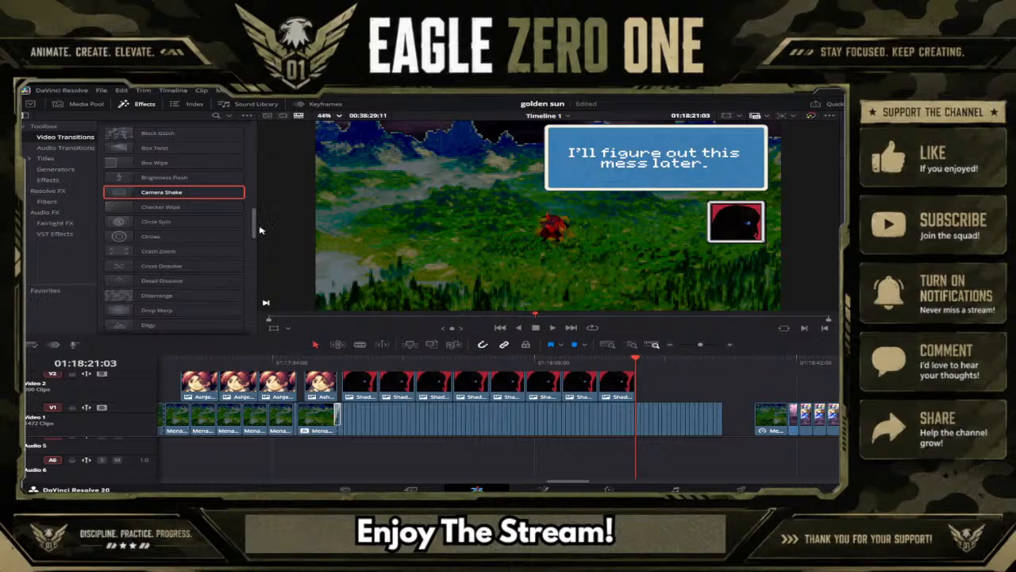
pyautogui.click(713, 346)
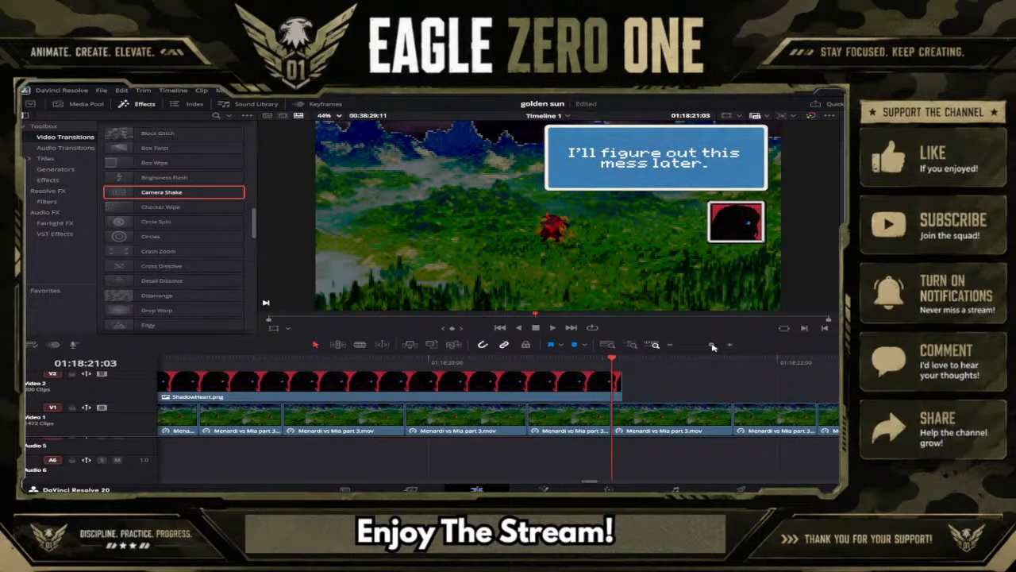
pyautogui.moveTo(712, 346); pyautogui.dragTo(710, 345)
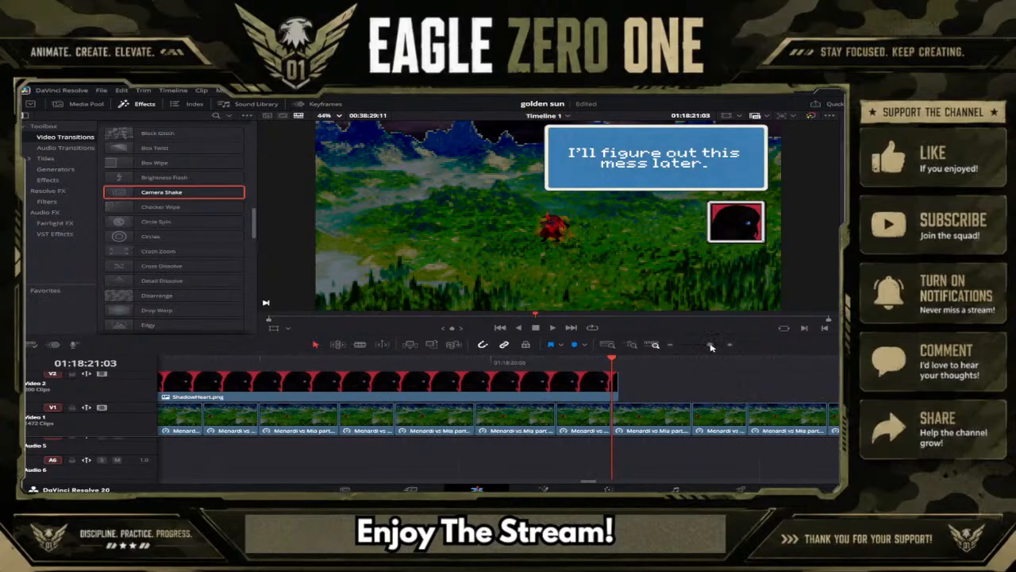
pyautogui.scroll(2, 623, 389)
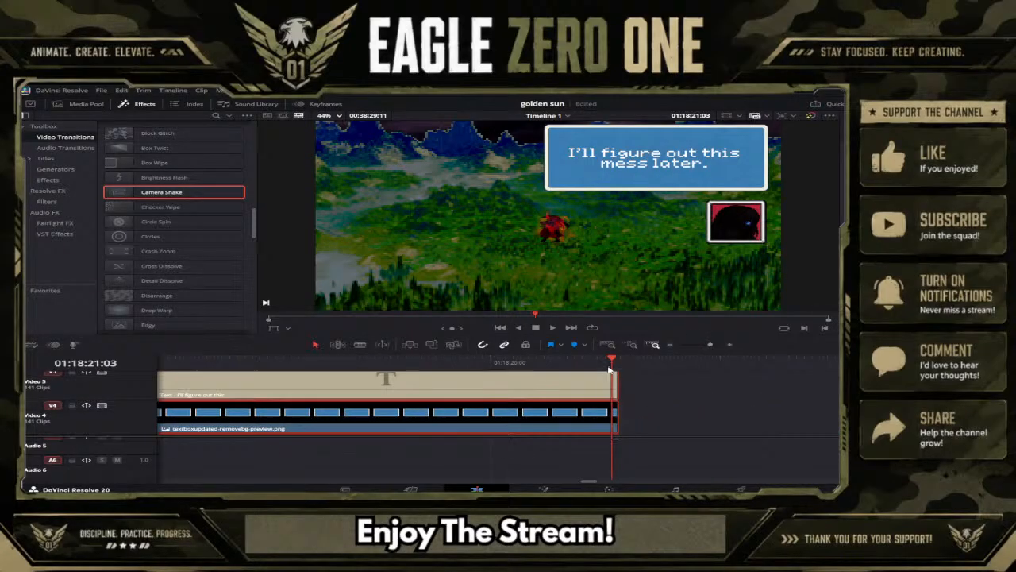
pyautogui.scroll(-2, 613, 382)
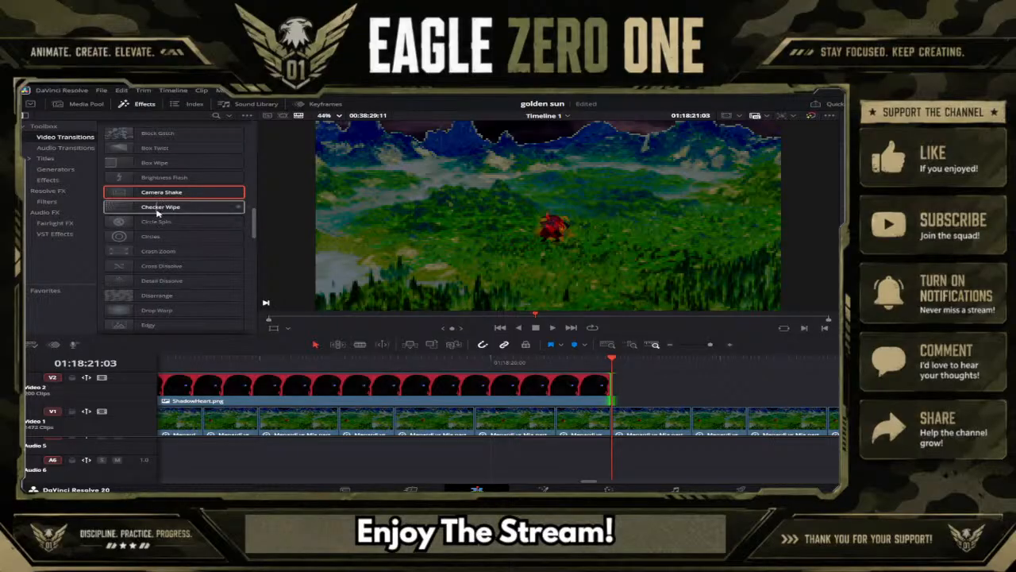
pyautogui.moveTo(165, 326); pyautogui.dragTo(611, 418)
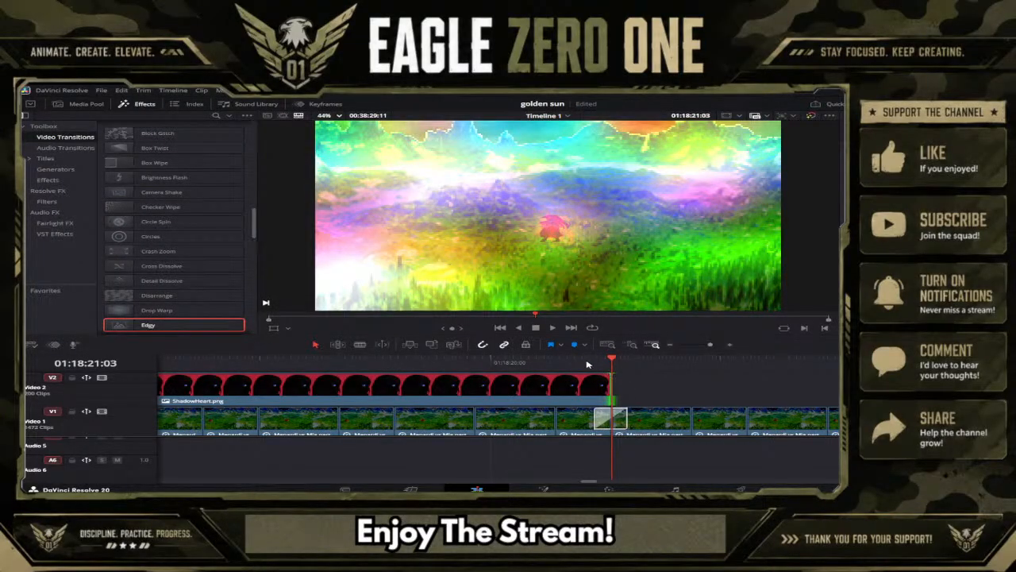
# Duplicate the trimmed caption group at 01:18:21:12, just after the Edgy transition.
pyautogui.moveTo(605, 361); pyautogui.dragTo(627, 364)
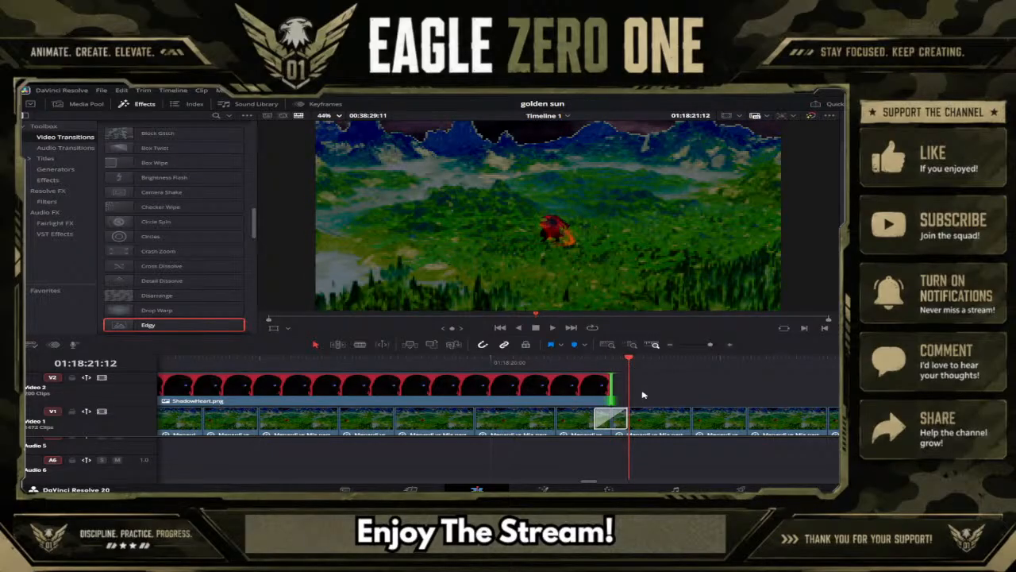
pyautogui.scroll(4, 643, 394)
pyautogui.click(528, 427)
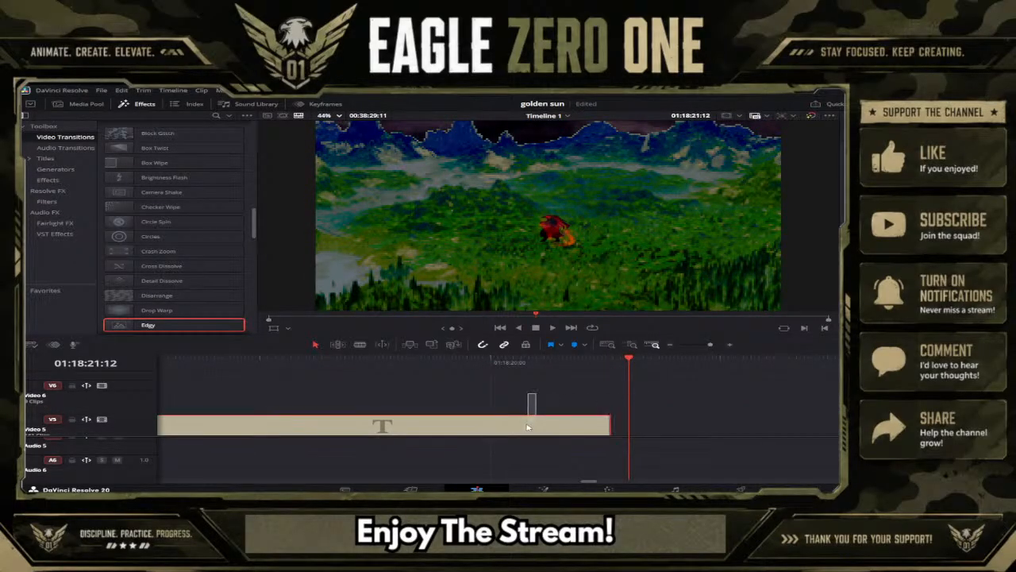
pyautogui.scroll(-4, 528, 428)
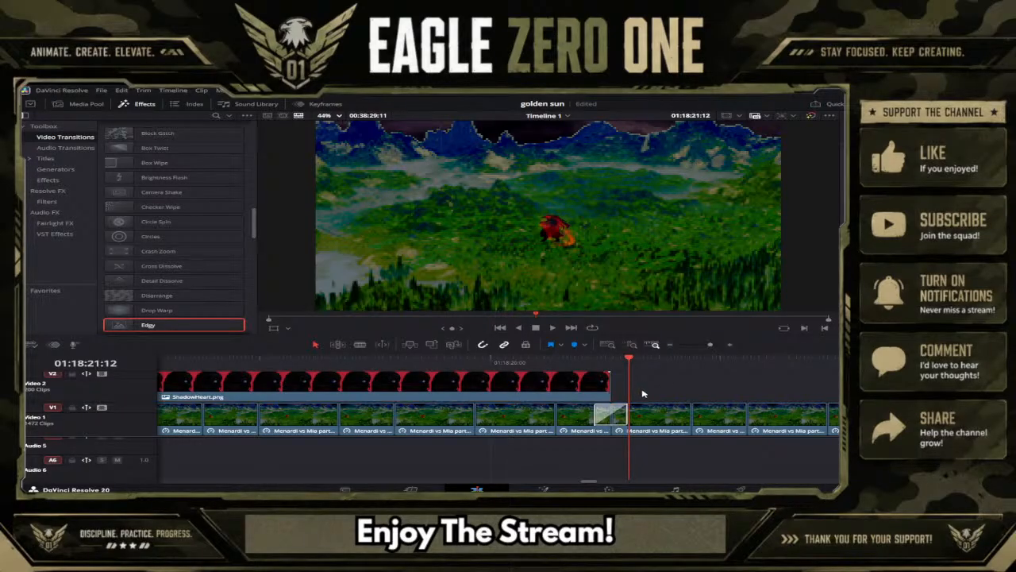
pyautogui.hotkey('ctrl', 'v')
pyautogui.click(582, 361)
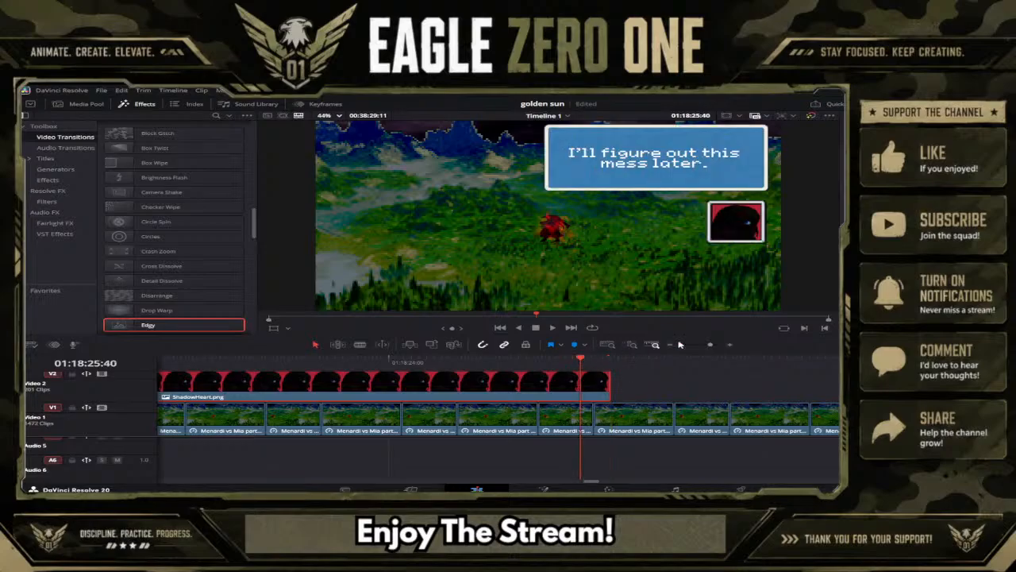
# Replace the newest caption's text with a long row of exclamation marks enclosed in brackets.
pyautogui.click(701, 345)
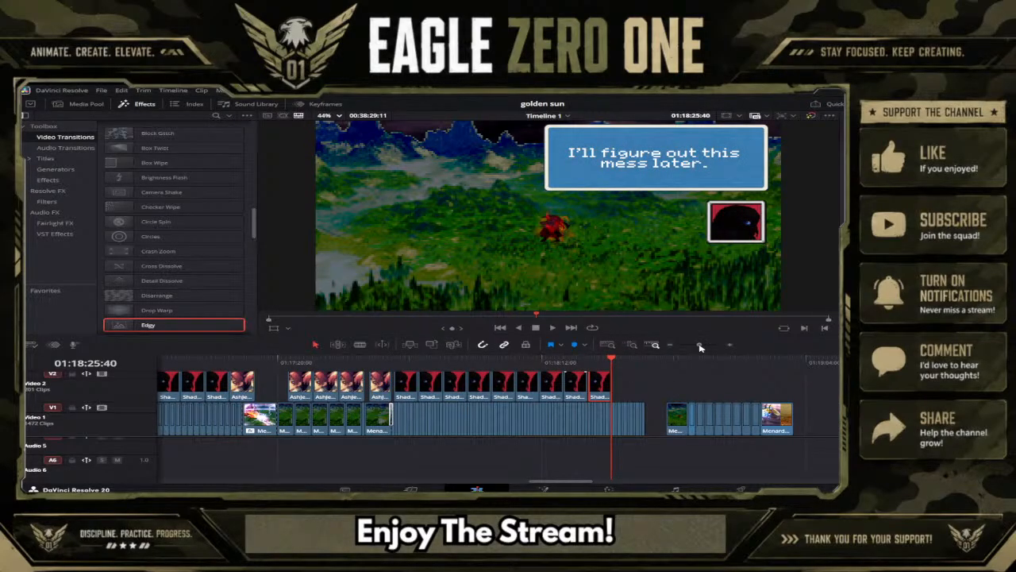
pyautogui.moveTo(700, 348); pyautogui.dragTo(703, 347)
pyautogui.scroll(4, 597, 394)
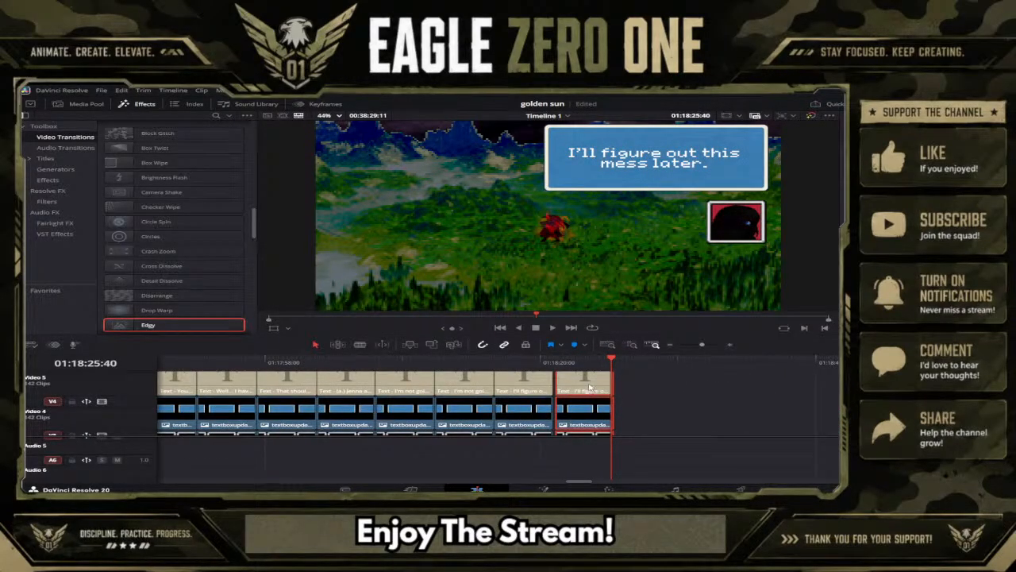
pyautogui.click(593, 362)
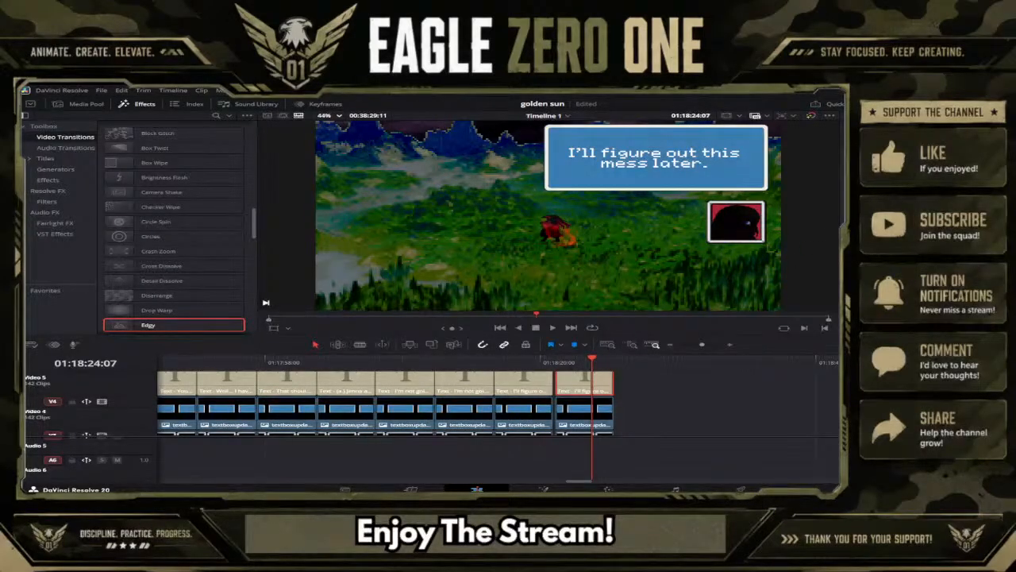
pyautogui.write('<!!')
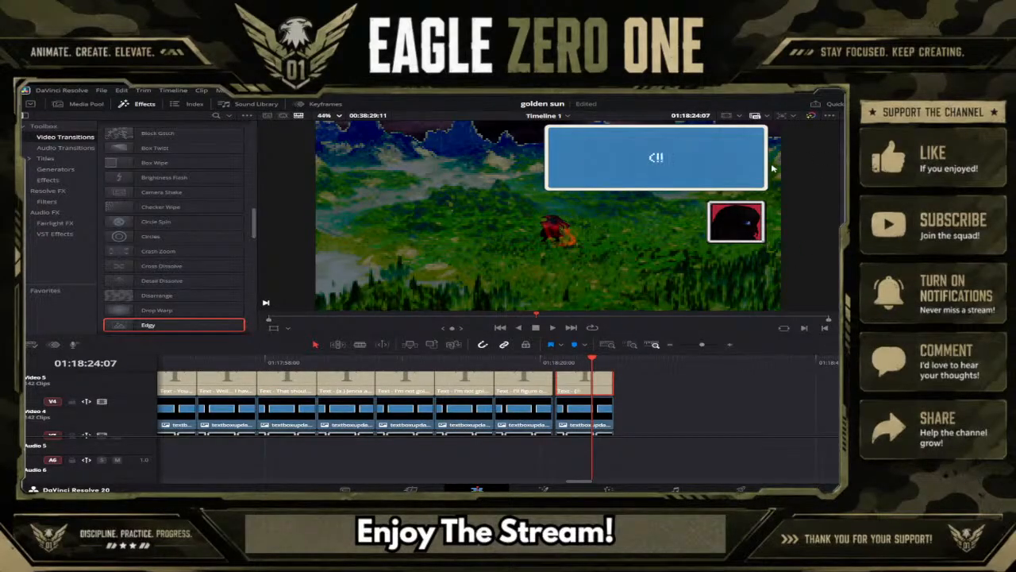
pyautogui.write('!!!!!!!!!!!!!>')
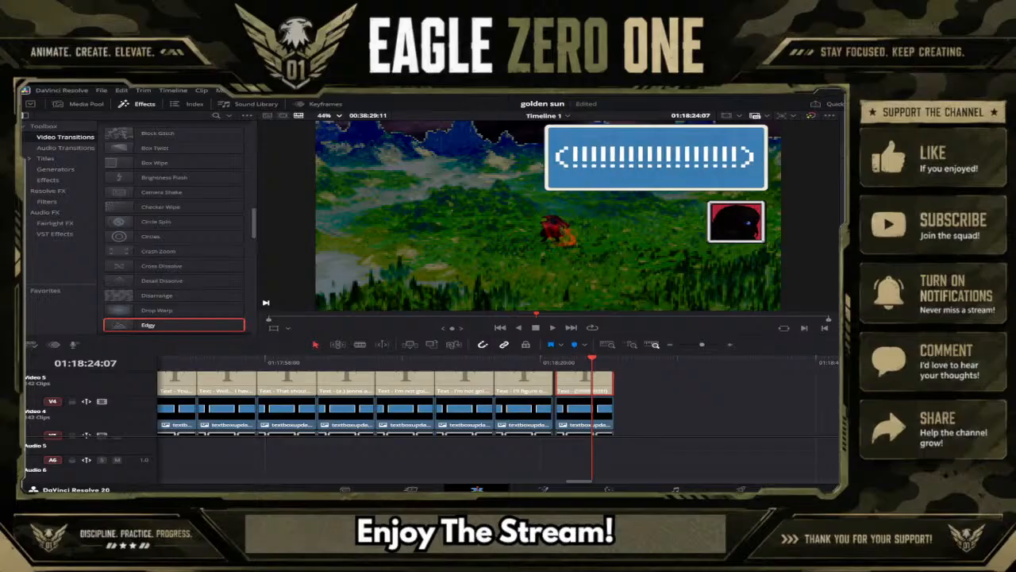
pyautogui.click(665, 158)
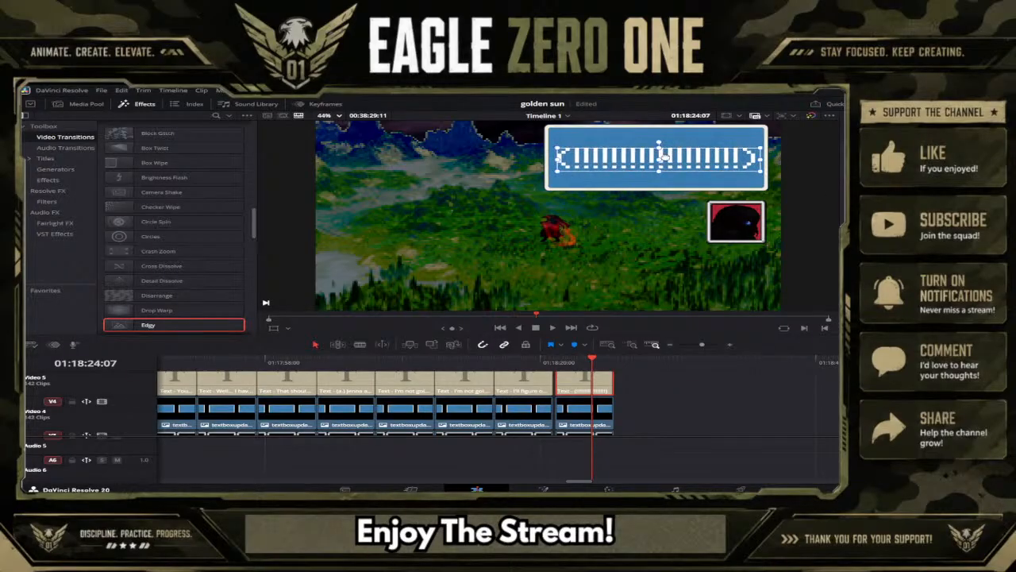
pyautogui.click(681, 407)
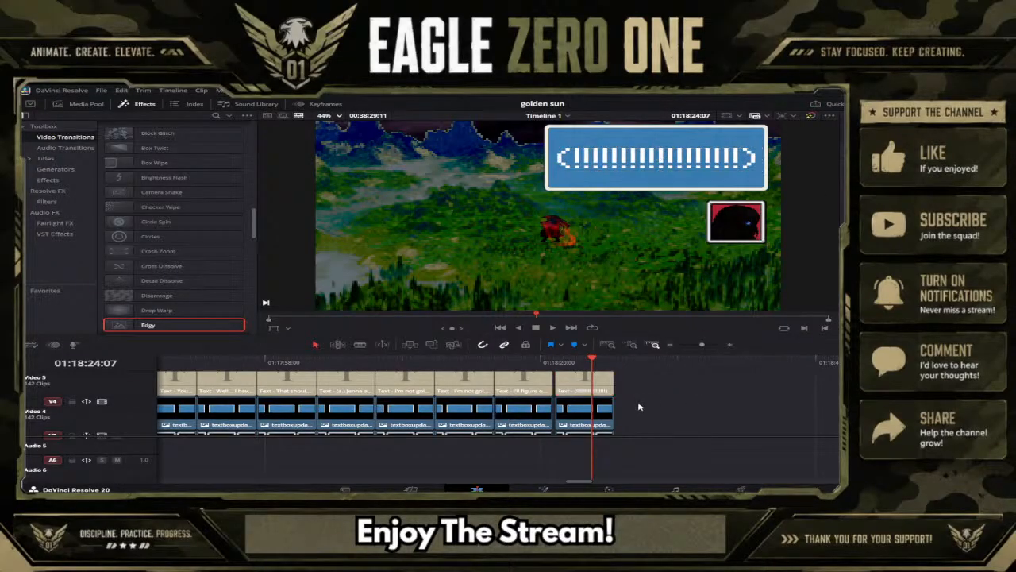
# Duplicate the "I'll figure out this mess later." caption group at 01:18:25:56, after the exclamation-mark caption.
pyautogui.scroll(1, 540, 420)
pyautogui.moveTo(515, 387)
pyautogui.mouseDown()
pyautogui.moveTo(521, 450)
pyautogui.moveTo(524, 398)
pyautogui.mouseUp()
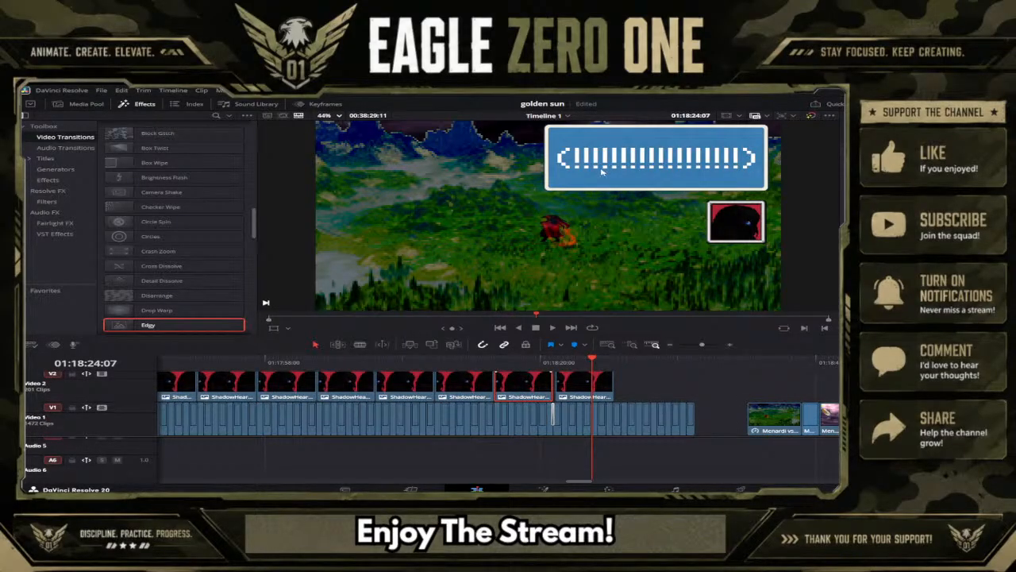
pyautogui.click(616, 365)
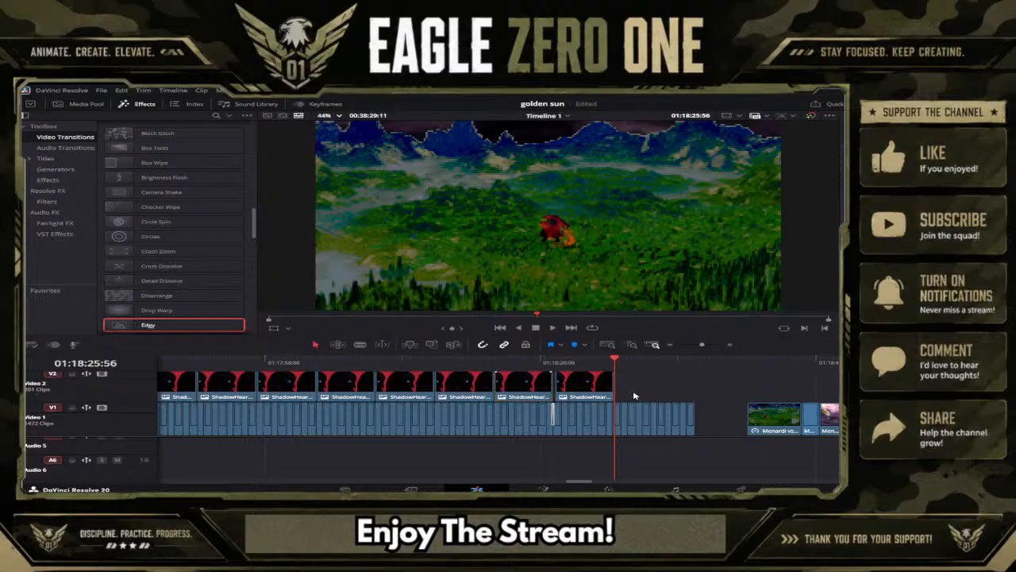
pyautogui.hotkey('ctrl', 'v')
pyautogui.scroll(3, 651, 399)
pyautogui.click(713, 393)
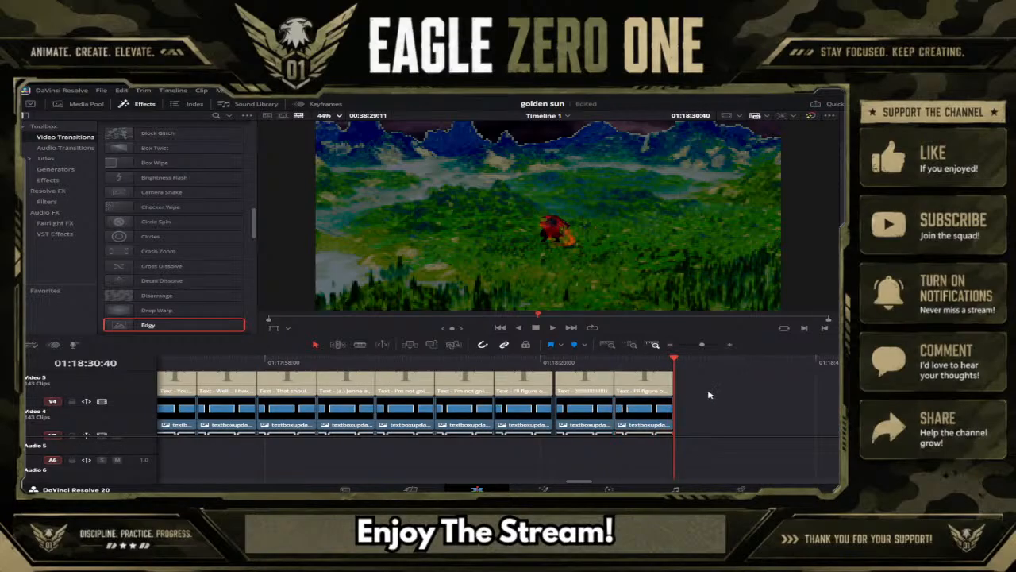
# Replace the newest caption's text with "What was that!?! This energy...".
pyautogui.click(655, 379)
pyautogui.click(652, 364)
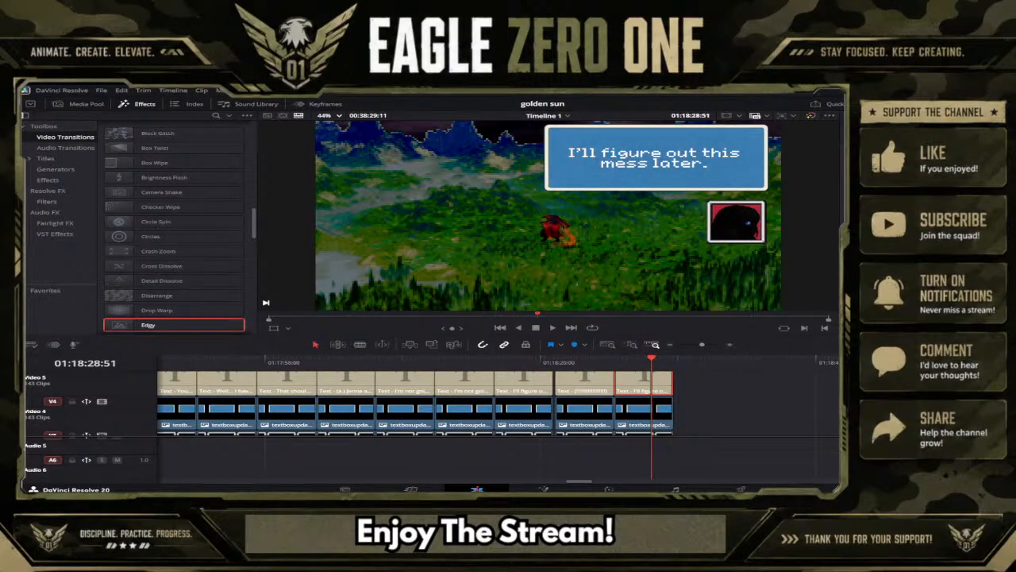
pyautogui.write('Wha')
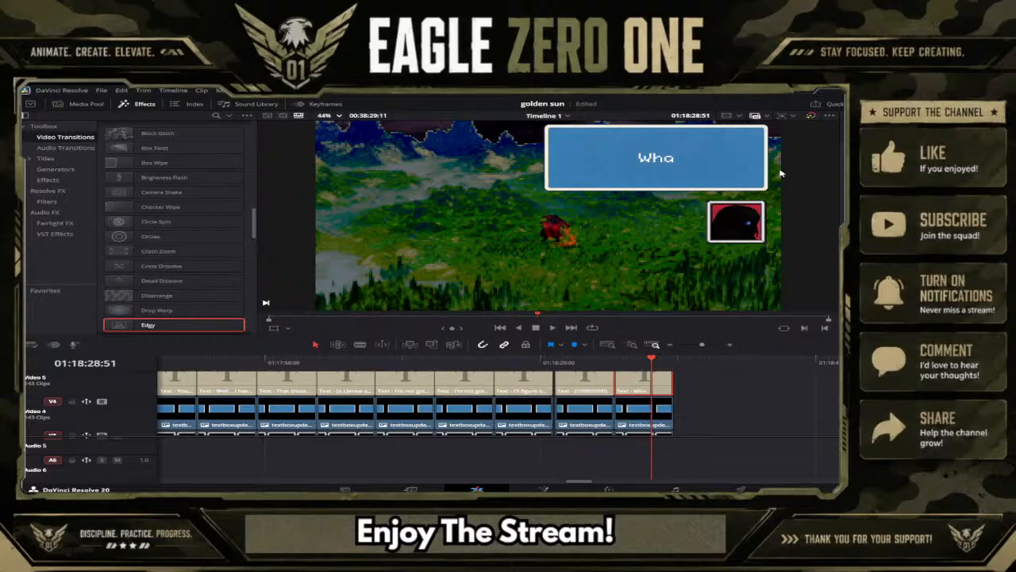
pyautogui.write('t was that!')
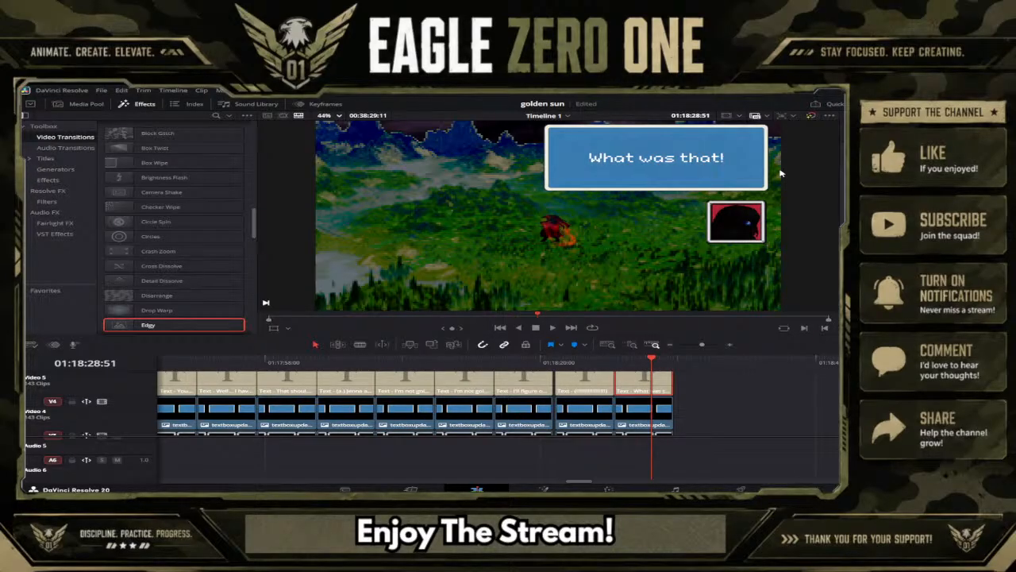
pyautogui.write('?!')
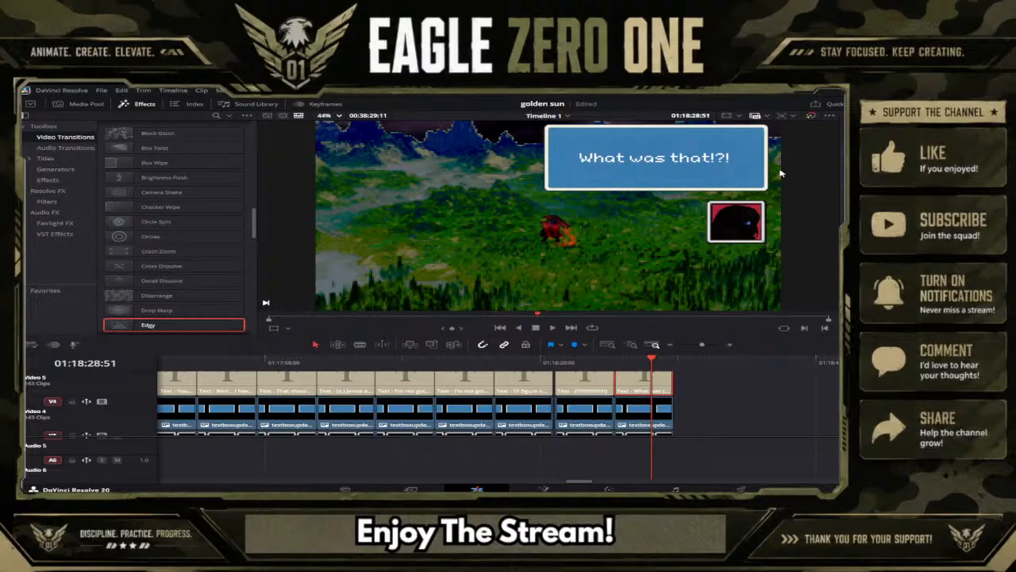
pyautogui.write(' This e')
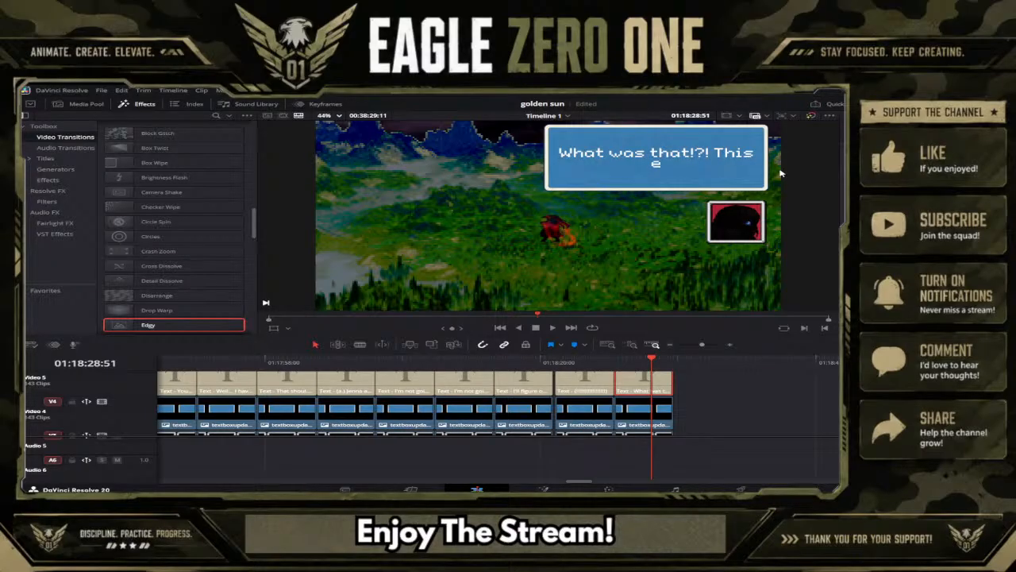
pyautogui.write('nergy... (a.')
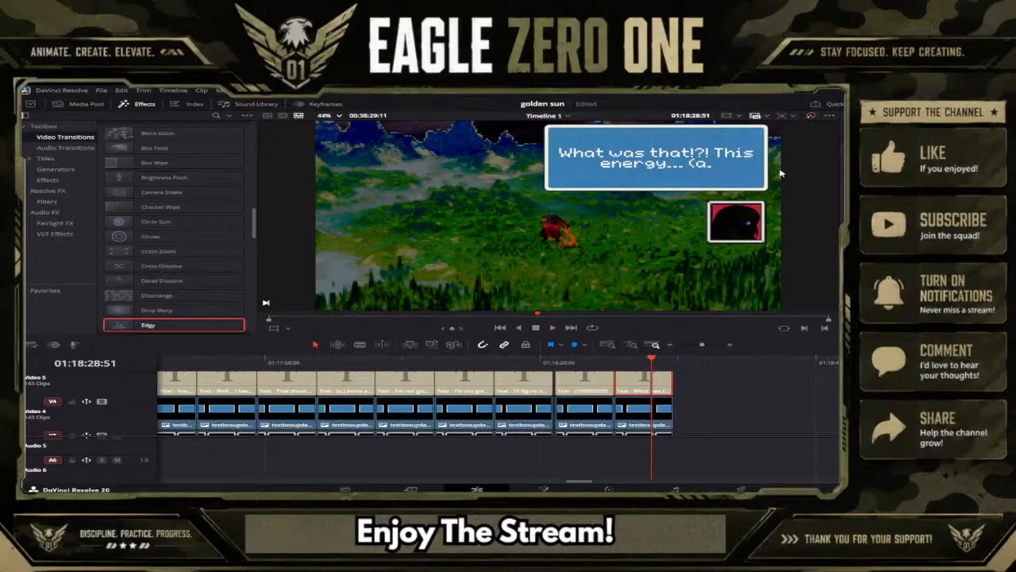
pyautogui.write(') Je')
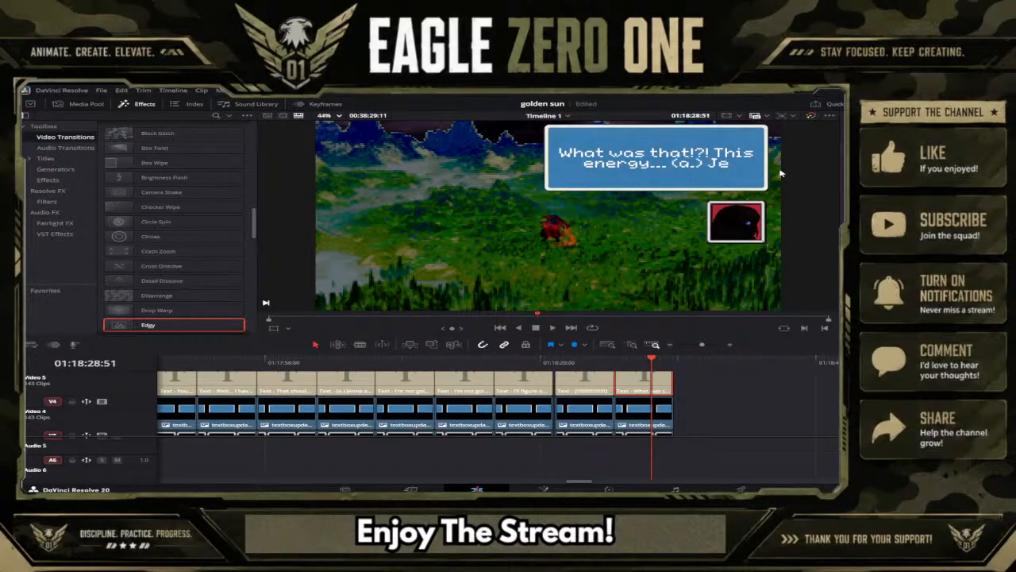
pyautogui.write('nna!')
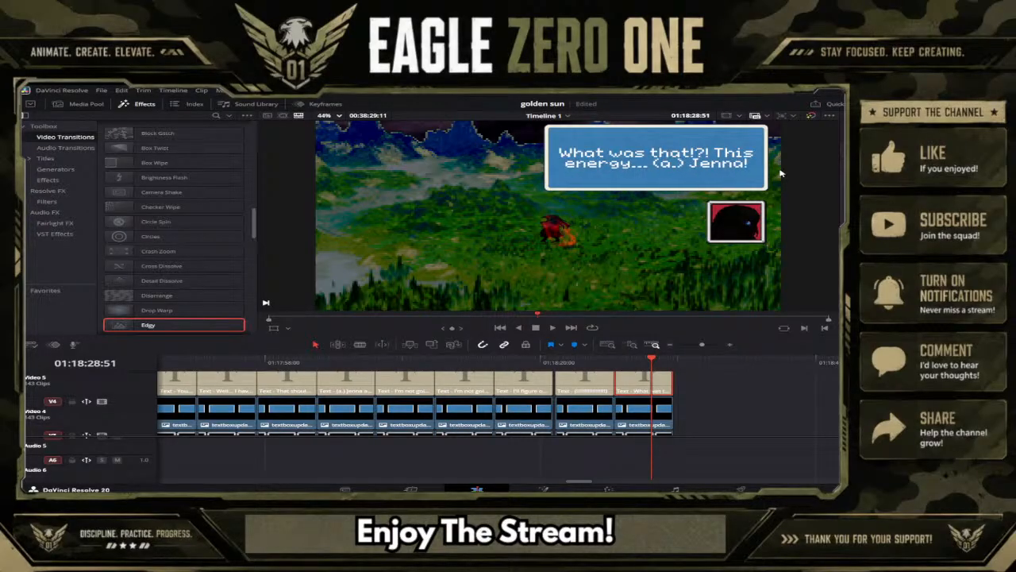
pyautogui.write('?!')
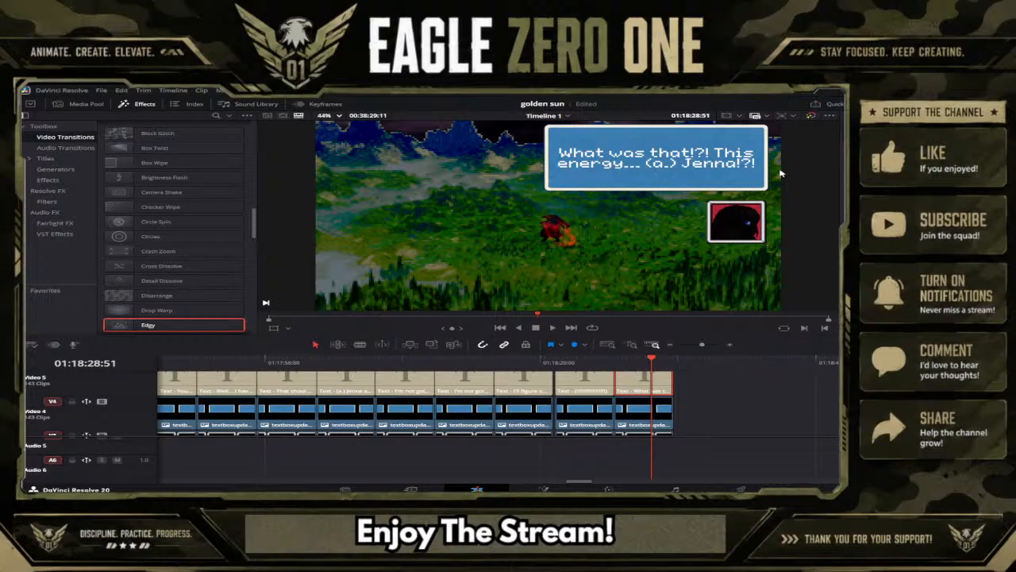
# Append "(a.) Jenna!?!" to the newest caption and add "No..." on a new line.
pyautogui.press('Return')
pyautogui.write('No')
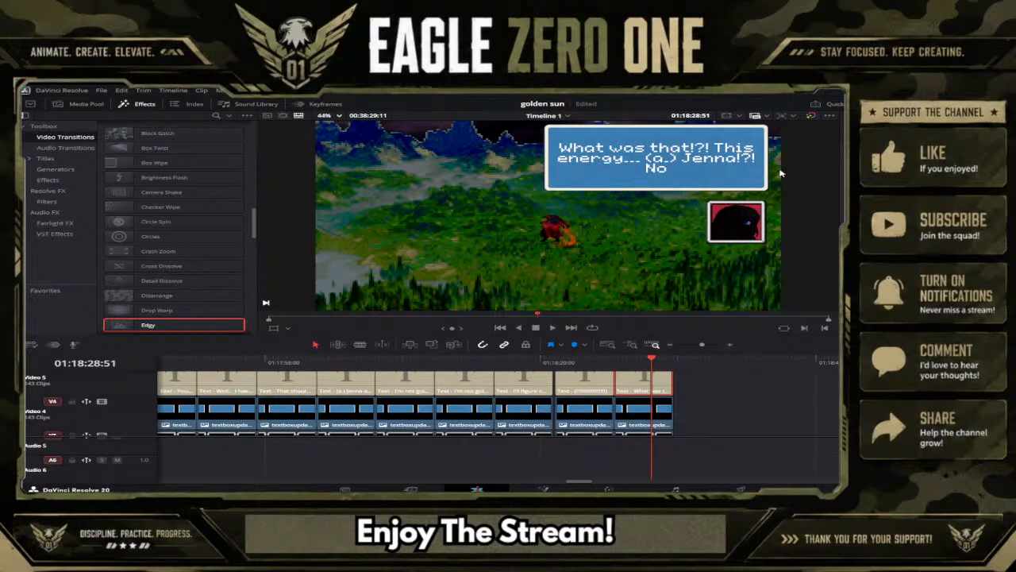
pyautogui.write('...')
# Shift the following Video 1 clips further along and duplicate the last few background clips at 01:18:32:24 to extend the background.
pyautogui.scroll(-4, 795, 401)
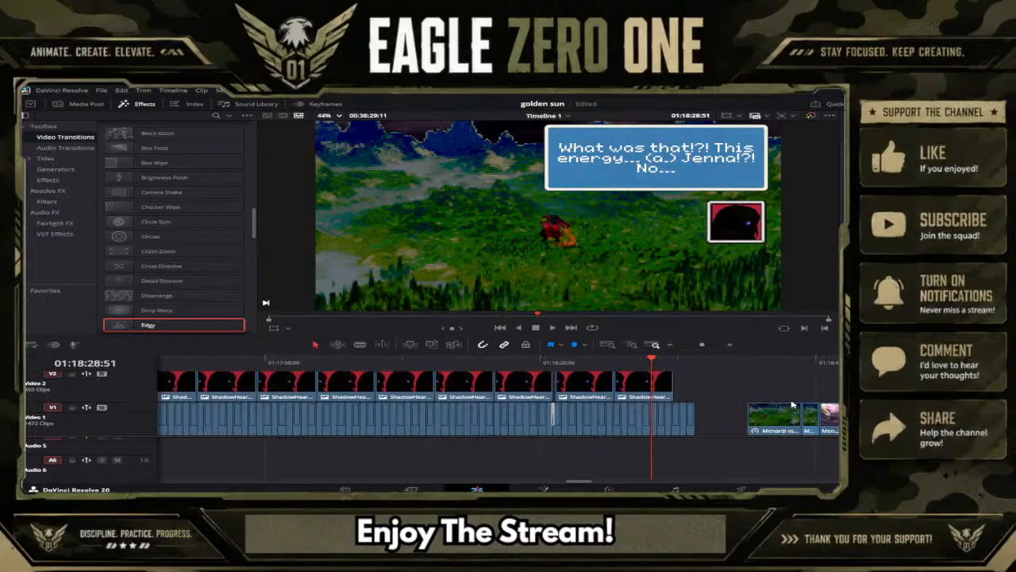
pyautogui.moveTo(702, 347); pyautogui.dragTo(702, 347)
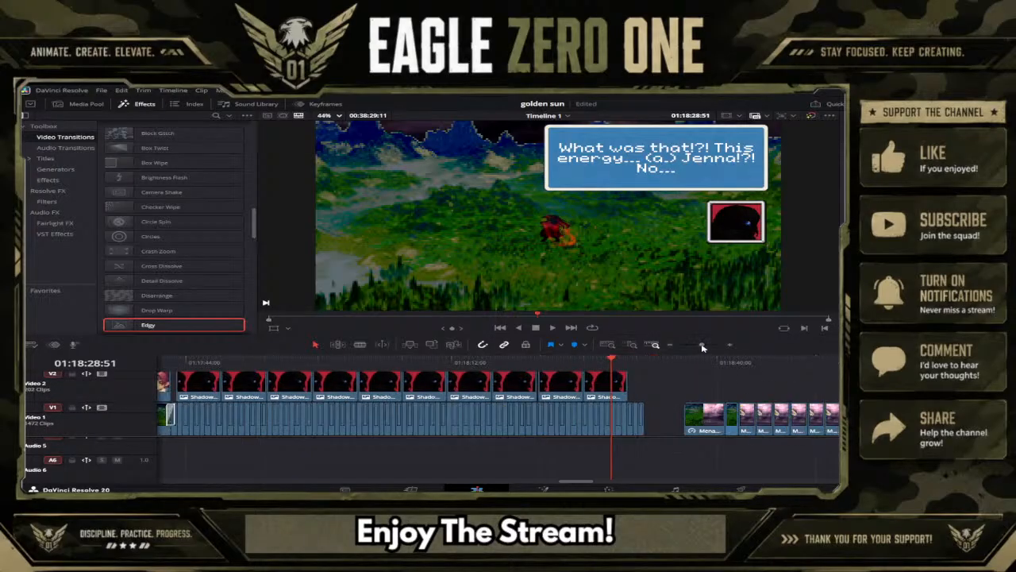
pyautogui.moveTo(839, 411); pyautogui.dragTo(600, 423)
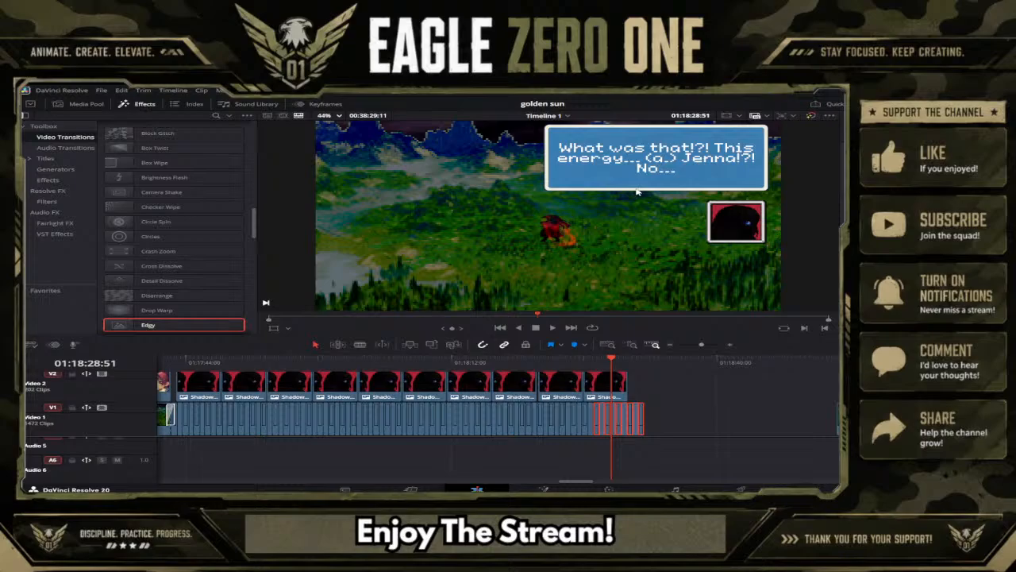
pyautogui.click(648, 368)
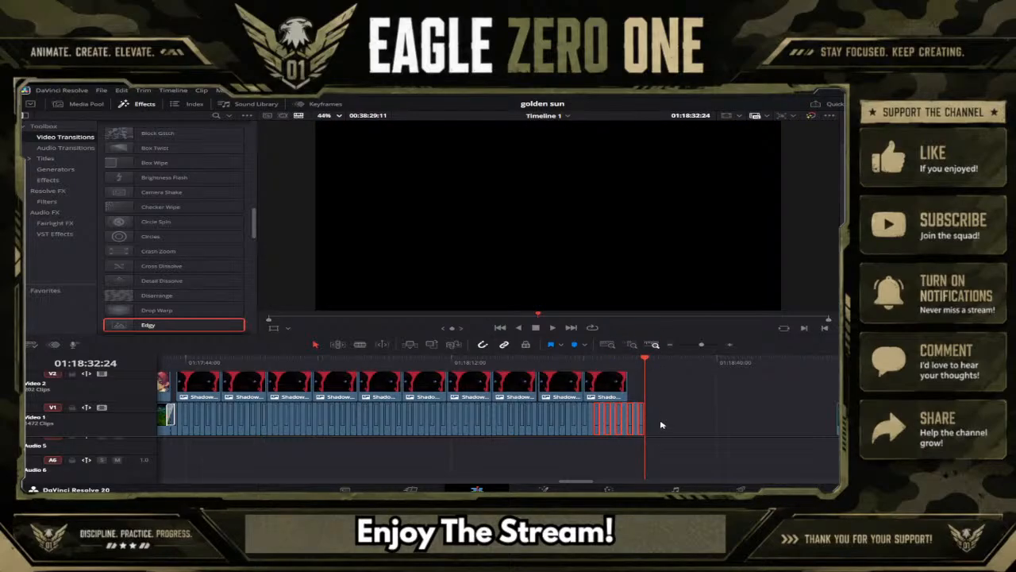
pyautogui.hotkey('ctrl', 'v')
# Duplicate the full "What was that!?!" caption group, including its portrait and frame clips, at 01:18:30:40, directly after the original.
pyautogui.scroll(1, 610, 373)
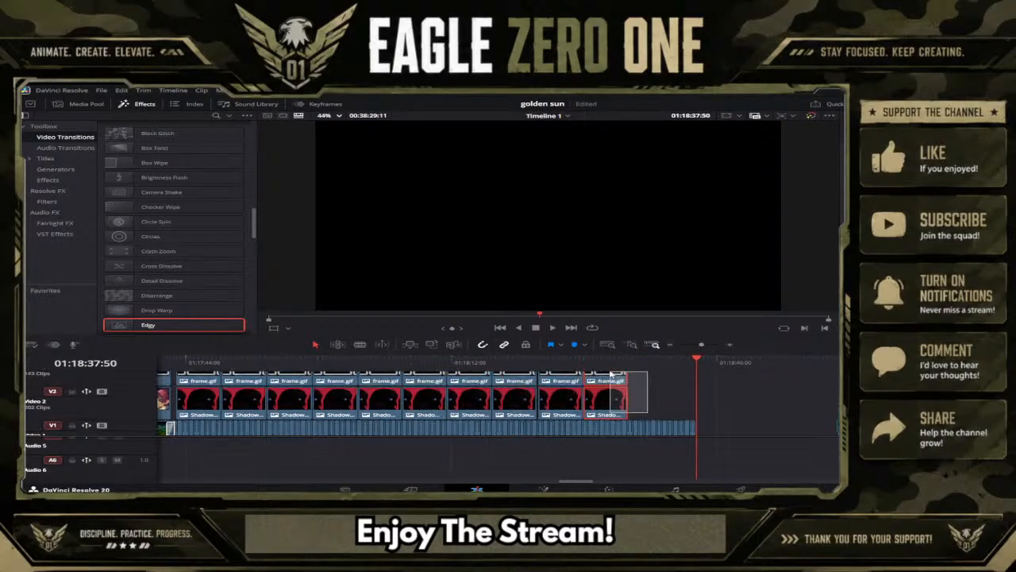
pyautogui.scroll(3, 610, 373)
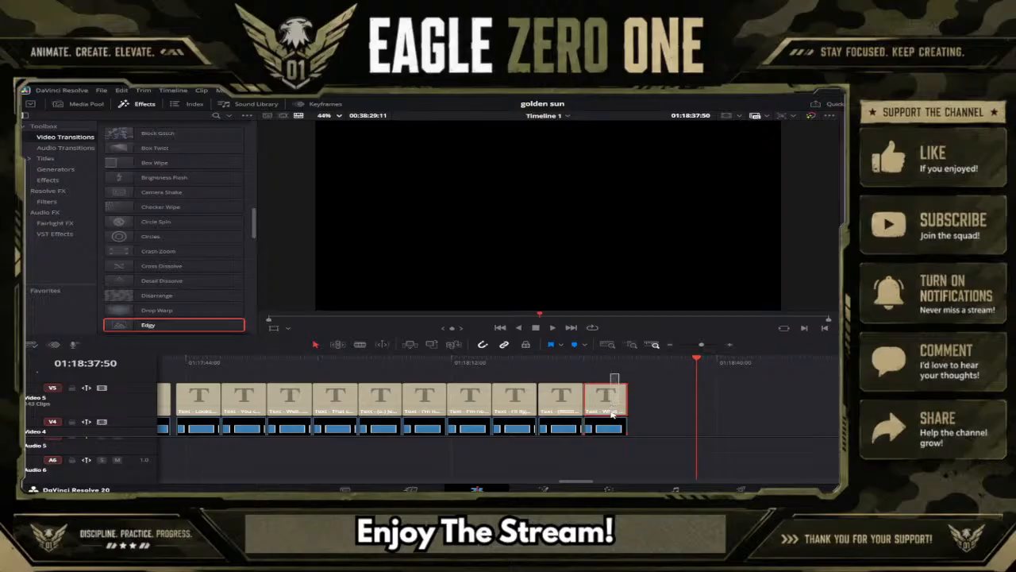
pyautogui.scroll(-3, 620, 389)
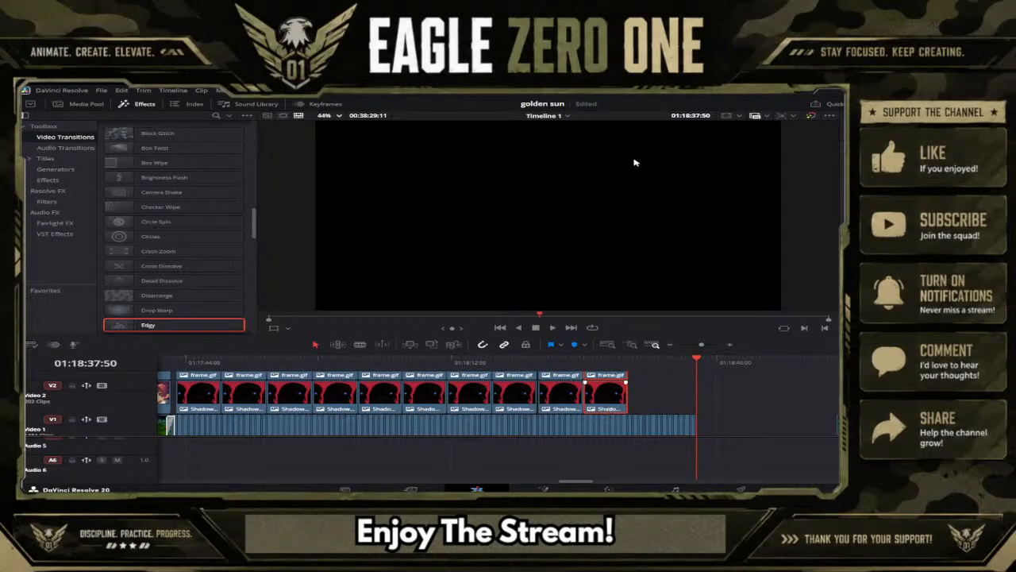
pyautogui.click(629, 362)
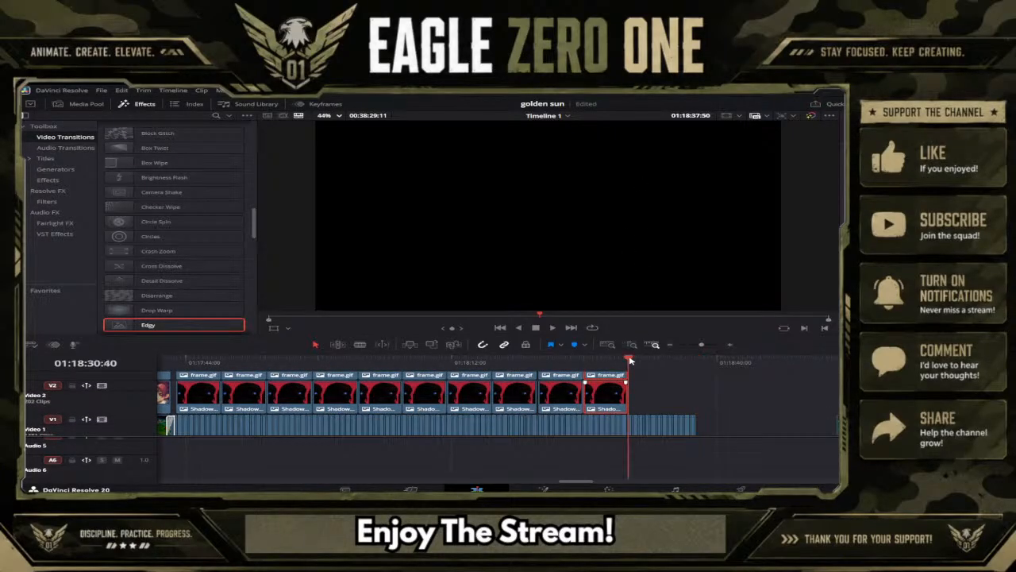
pyautogui.hotkey('ctrl', 'v')
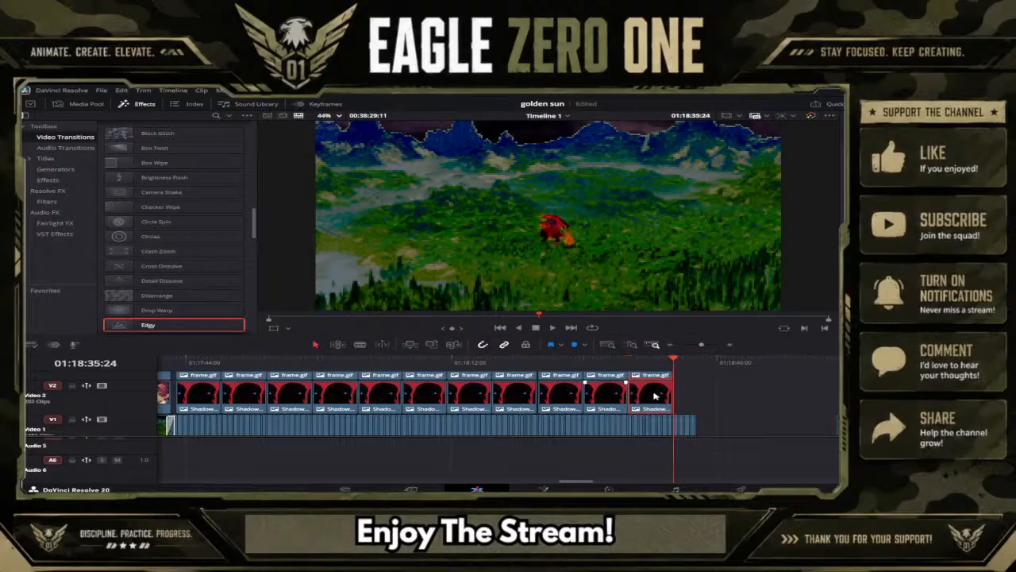
# Replace the newest caption's text with "Where did that come from!?!".
pyautogui.scroll(2, 658, 396)
pyautogui.scroll(2, 680, 405)
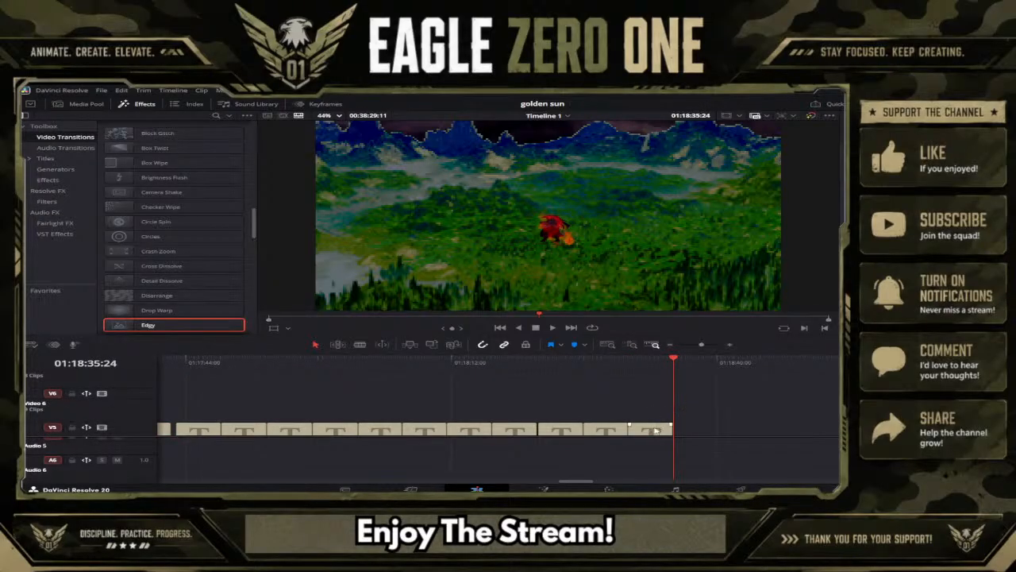
pyautogui.click(652, 362)
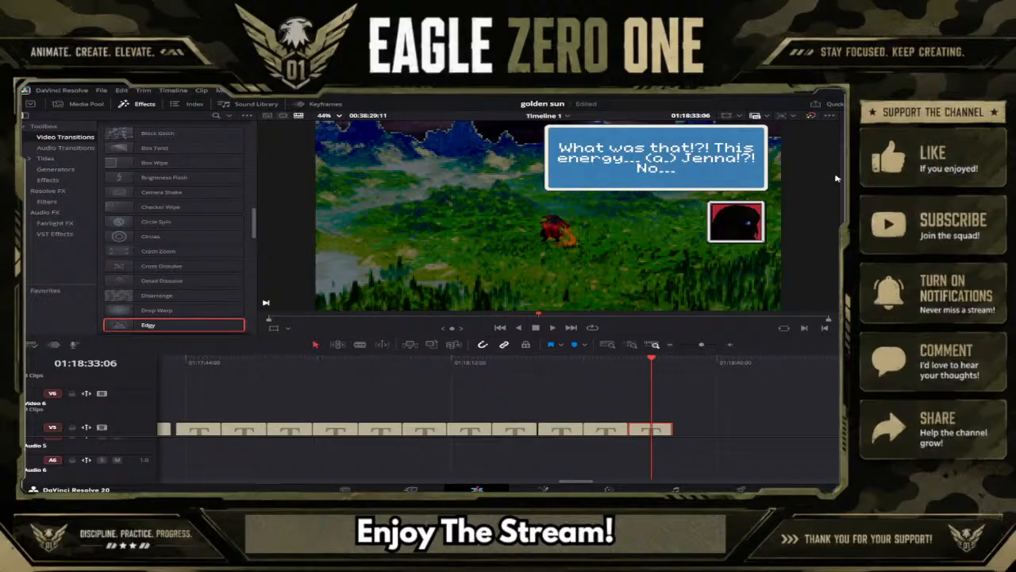
pyautogui.write('Wher')
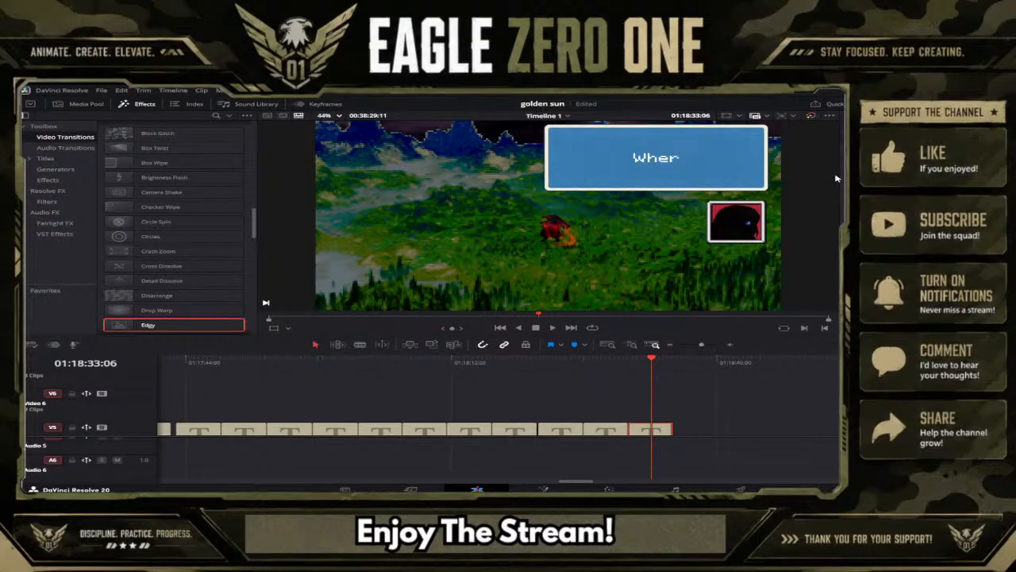
pyautogui.write('e did t')
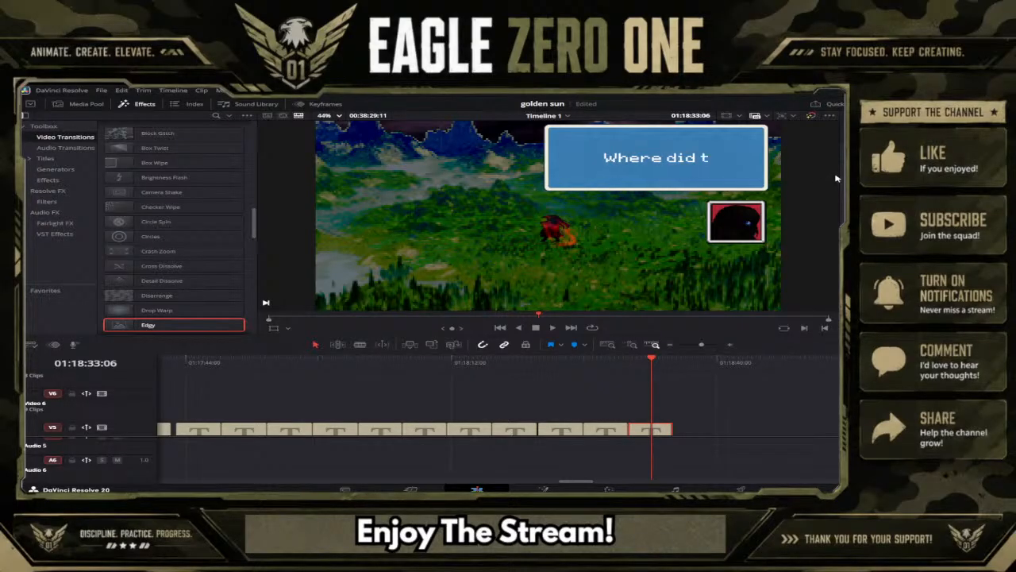
pyautogui.write('hat')
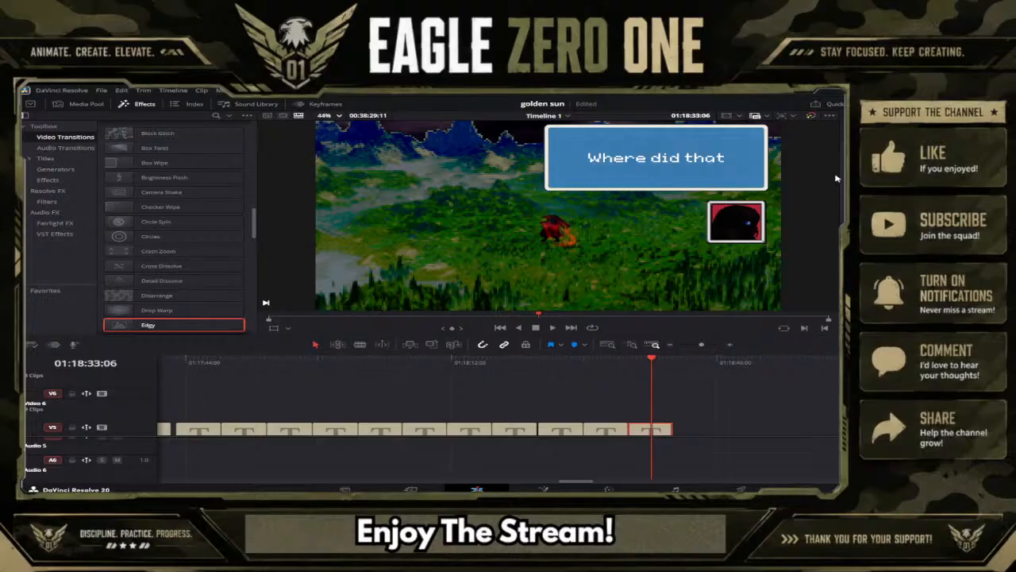
pyautogui.write(' come fr')
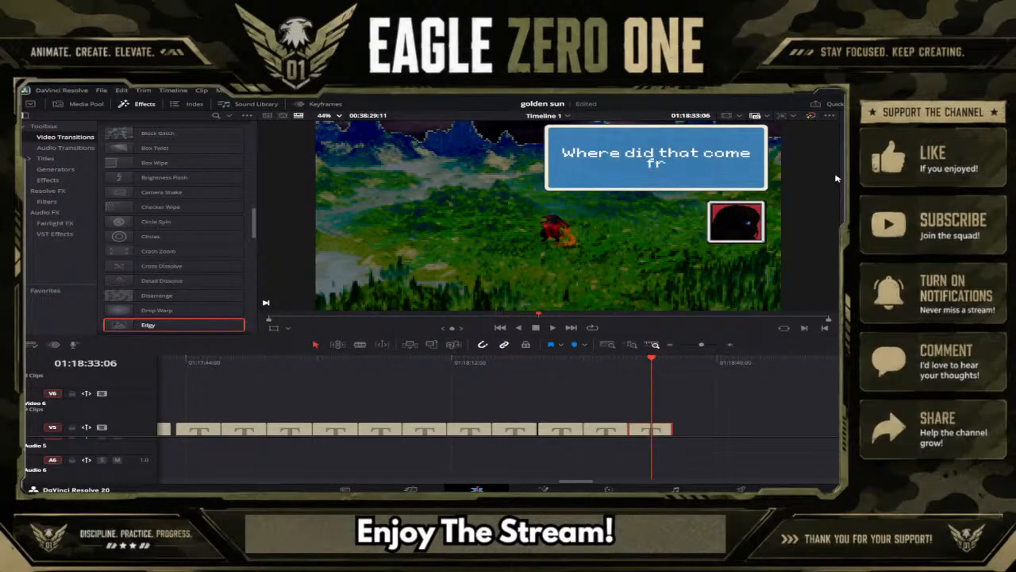
pyautogui.write('om.')
pyautogui.press('BackSpace')
pyautogui.write('!?!')
# Append "That spike in energy feels familiar!" to the newest caption.
pyautogui.write('That spike')
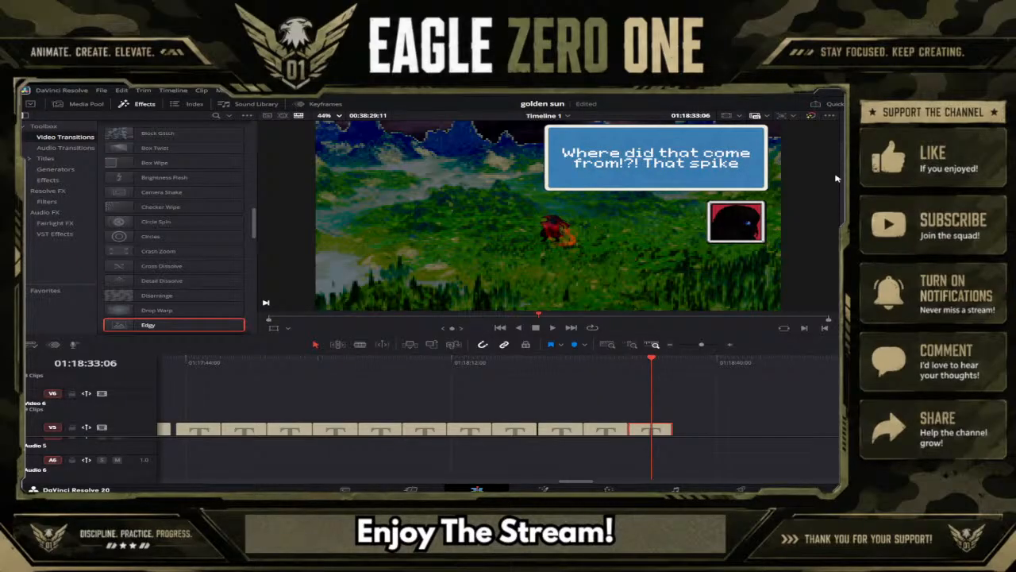
pyautogui.write(' in ener')
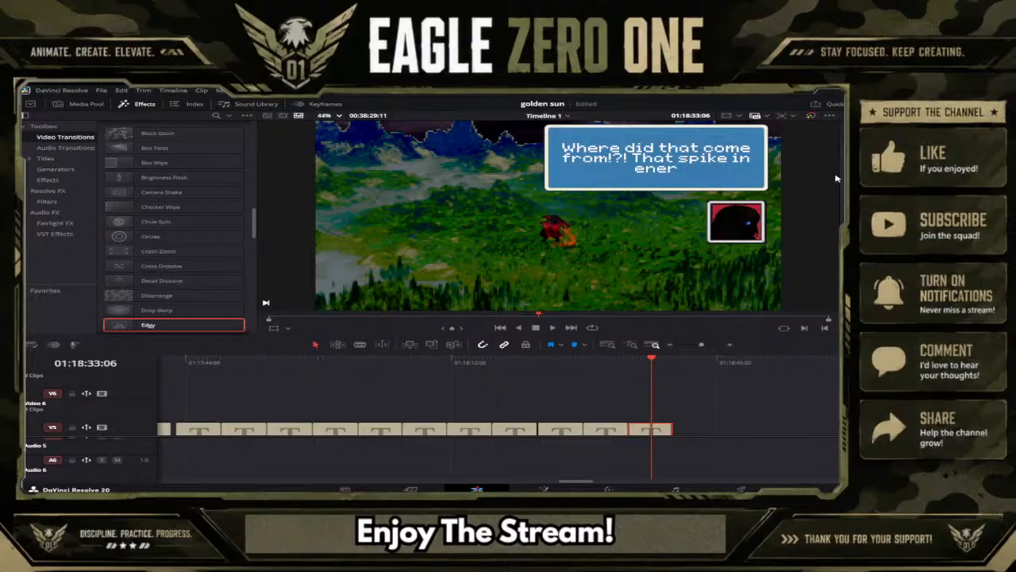
pyautogui.write('gy feels')
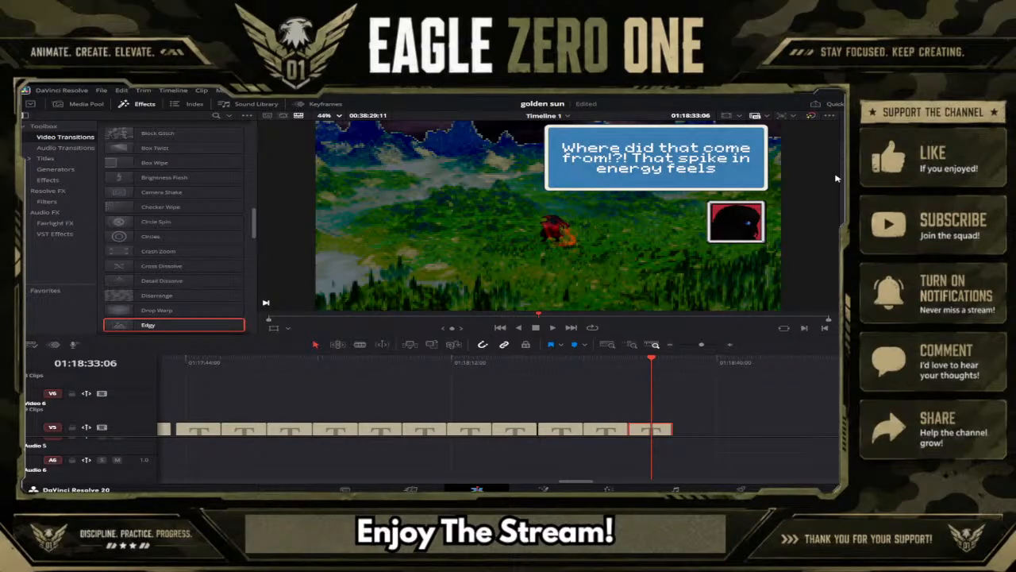
pyautogui.write(' fami')
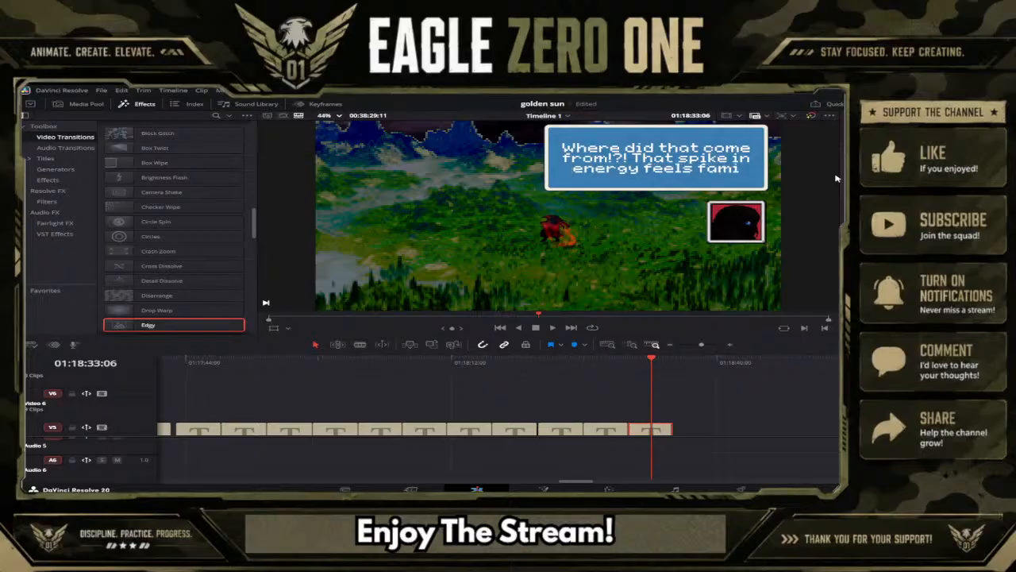
pyautogui.write('liar!')
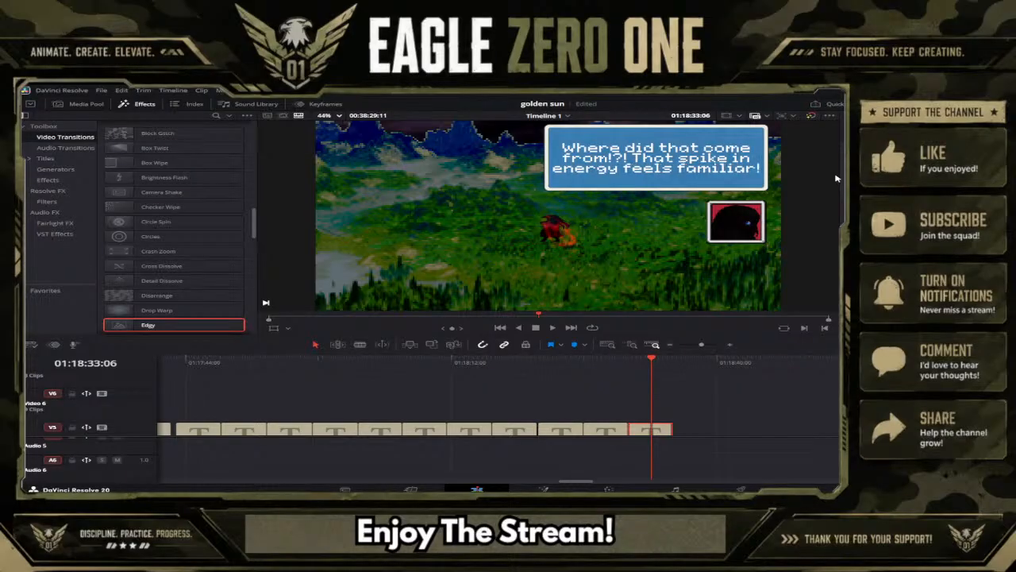
pyautogui.press('BackSpace')
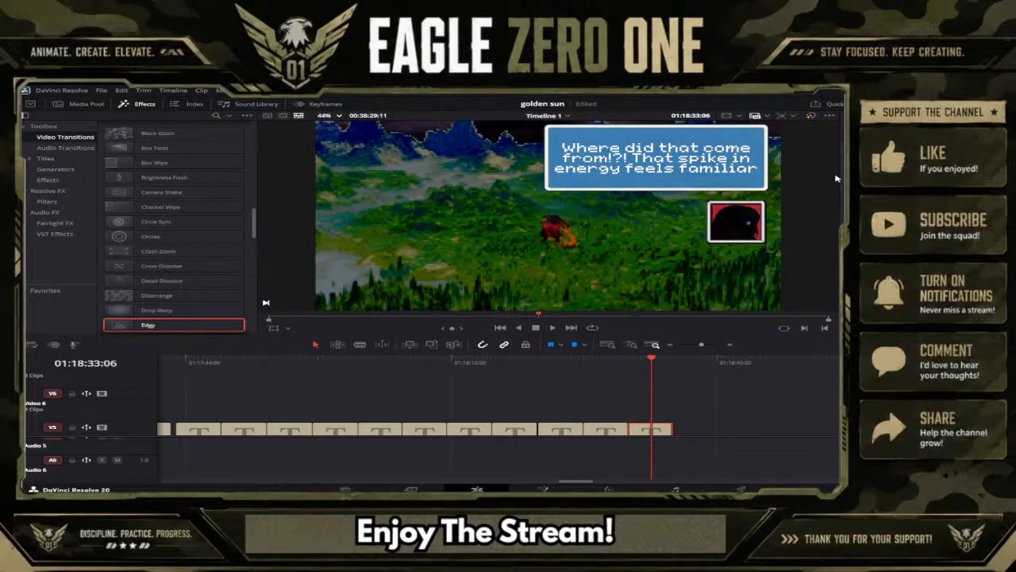
pyautogui.write('!')
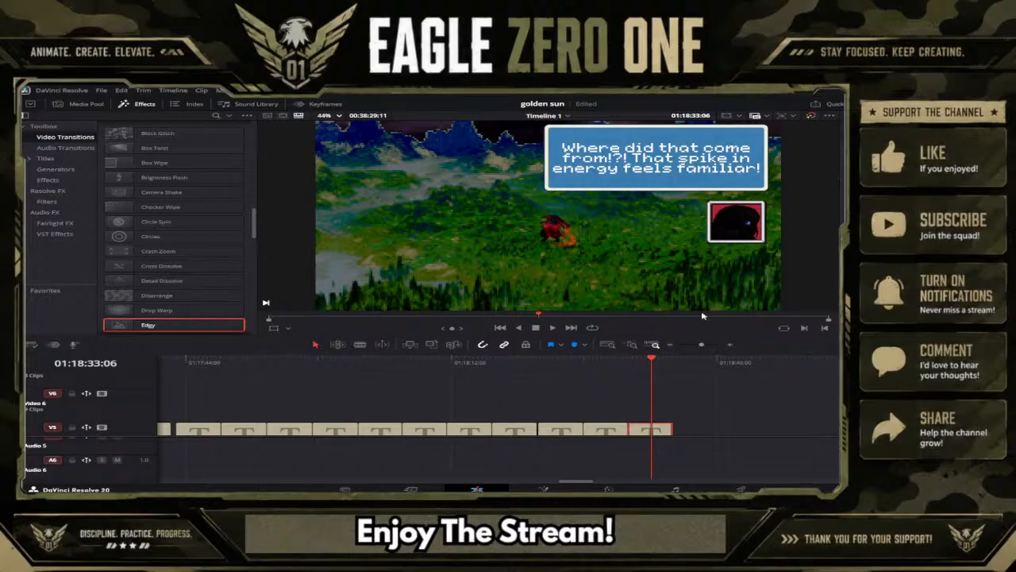
# Play back the shadowed-character captions from 01:17:43:40 to check their wording, stopping at the "I'm not going to hear the end of this" caption with "though".
pyautogui.moveTo(702, 346); pyautogui.dragTo(701, 348)
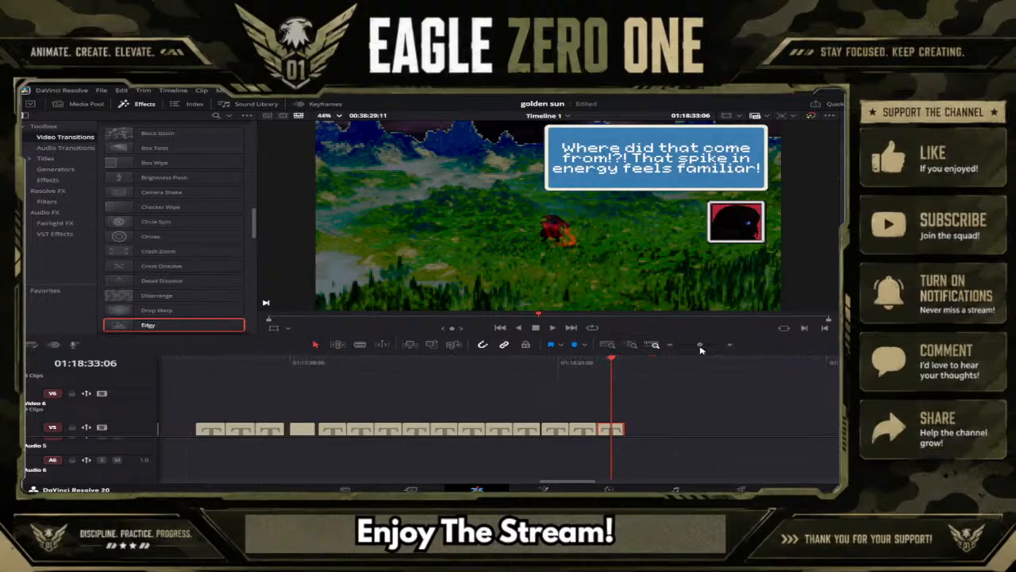
pyautogui.click(324, 359)
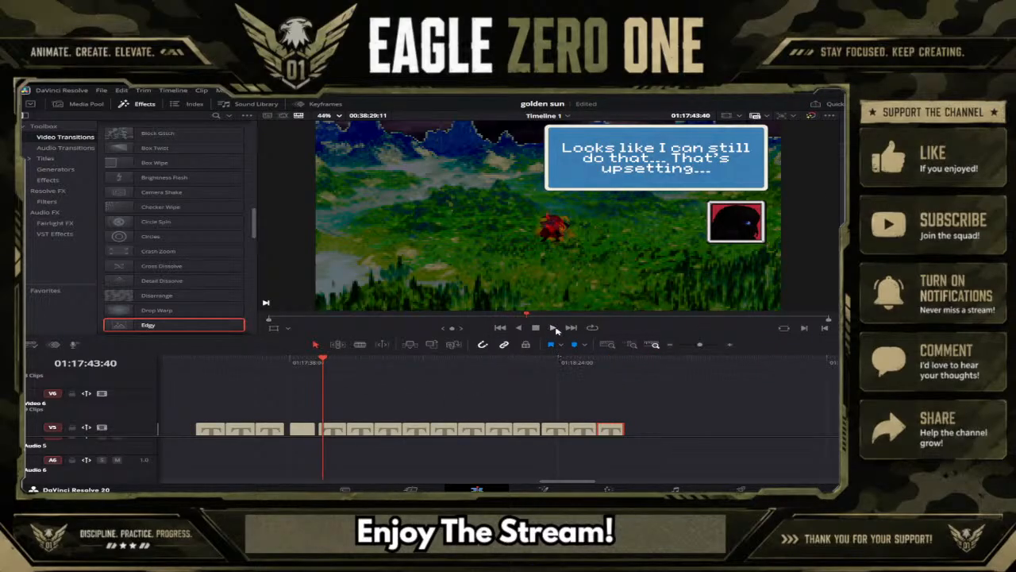
pyautogui.click(553, 327)
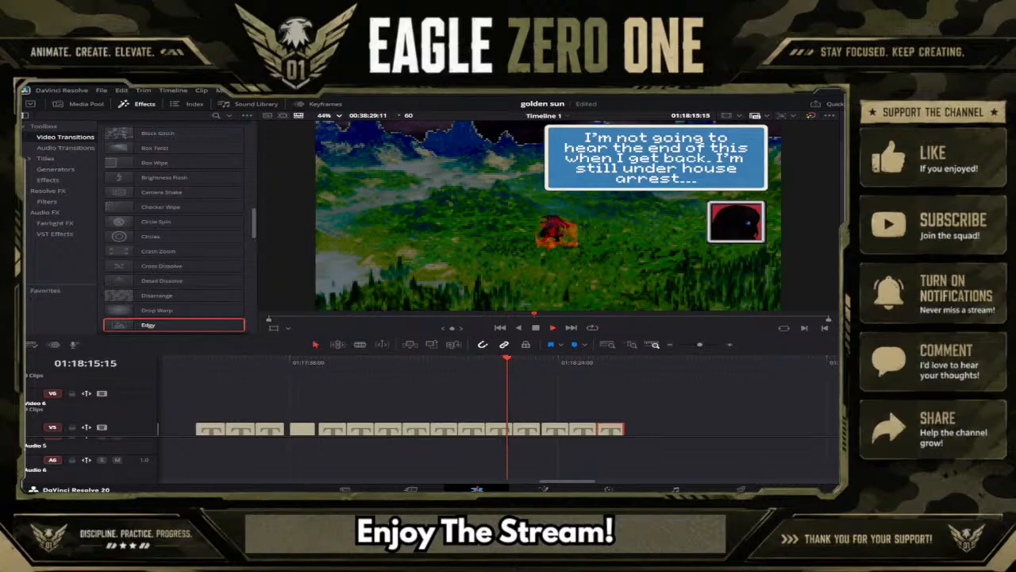
pyautogui.click(435, 375)
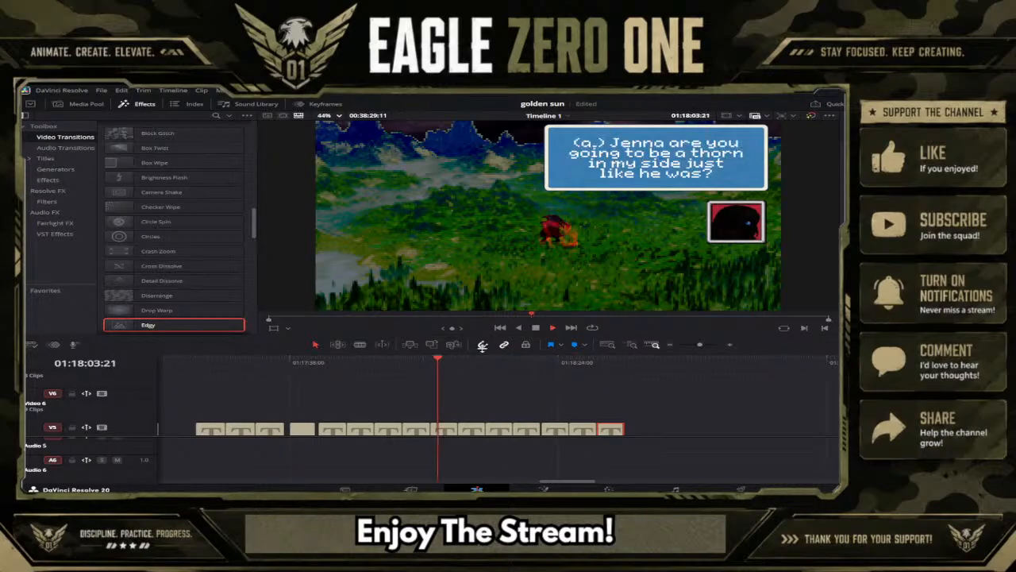
pyautogui.click(537, 327)
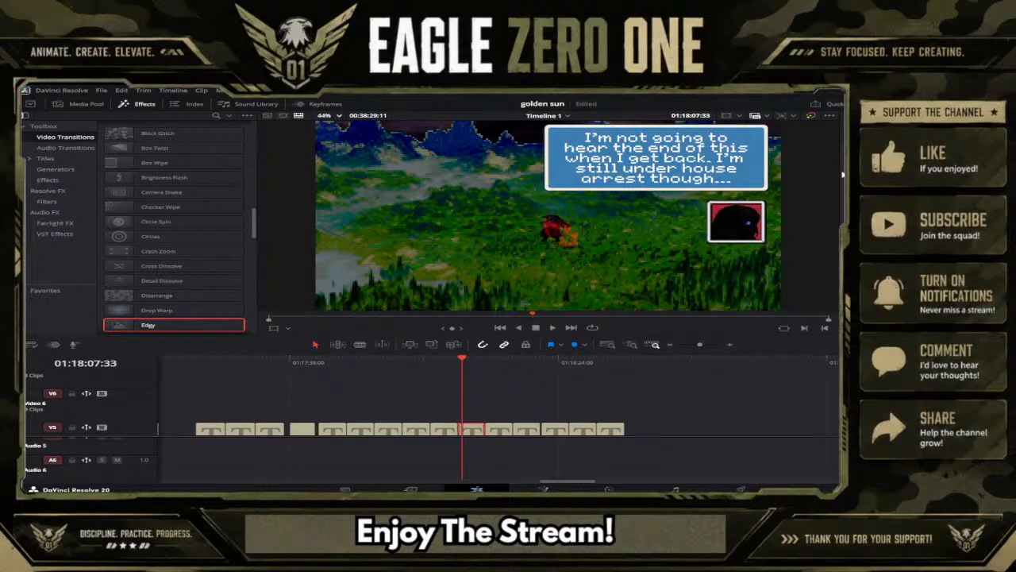
# Replace the text of the caption at 01:18:07:33 with "The ship isn't that far away.", starting a new line before "far".
pyautogui.write('Th')
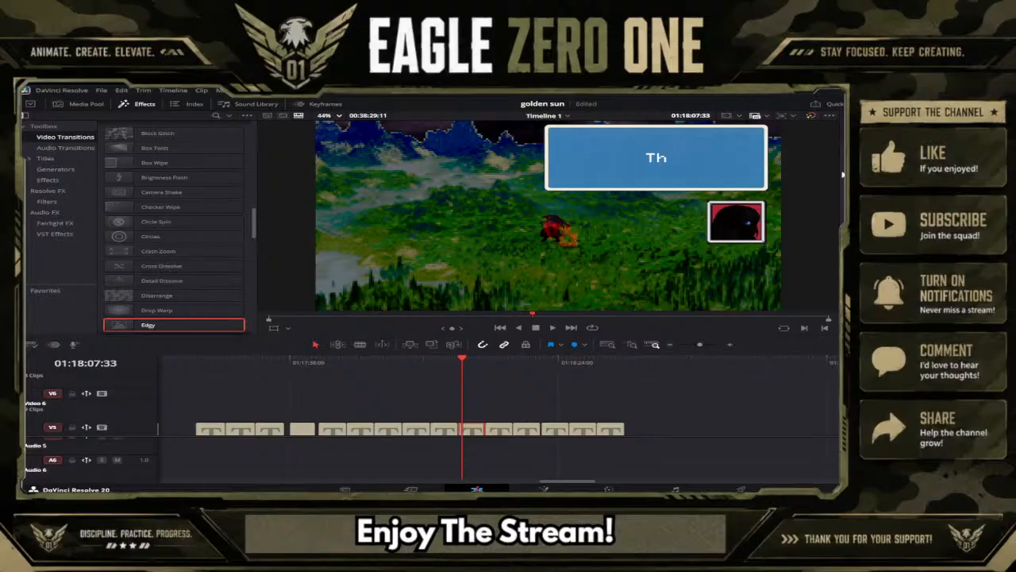
pyautogui.write('e ship is')
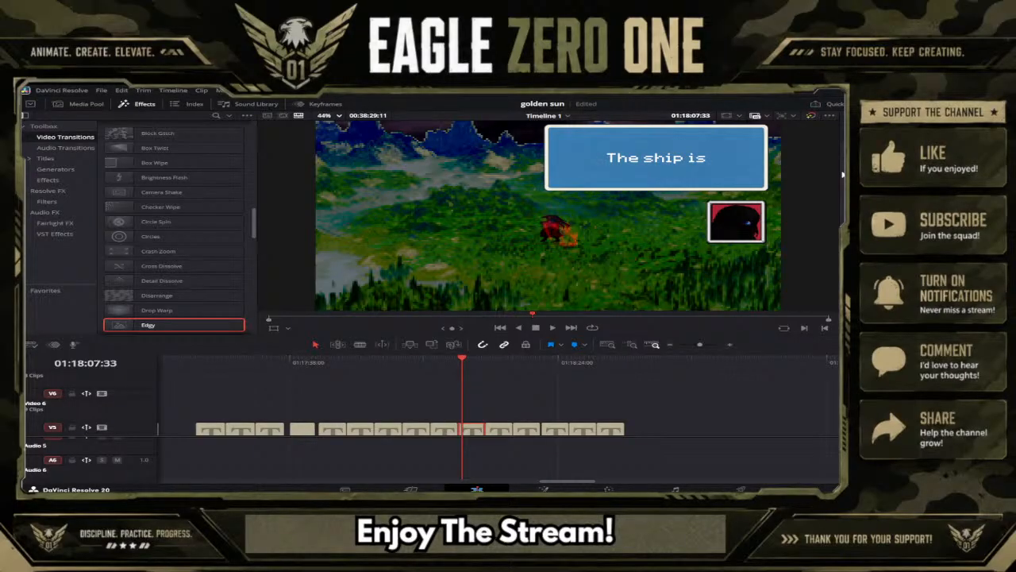
pyautogui.write('n')
pyautogui.write("'t that")
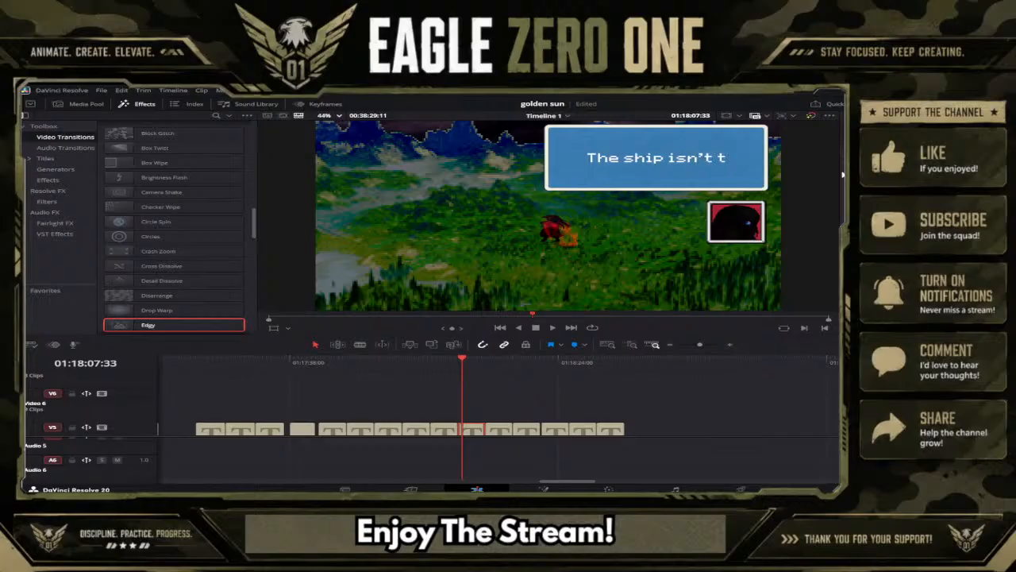
pyautogui.press('Return')
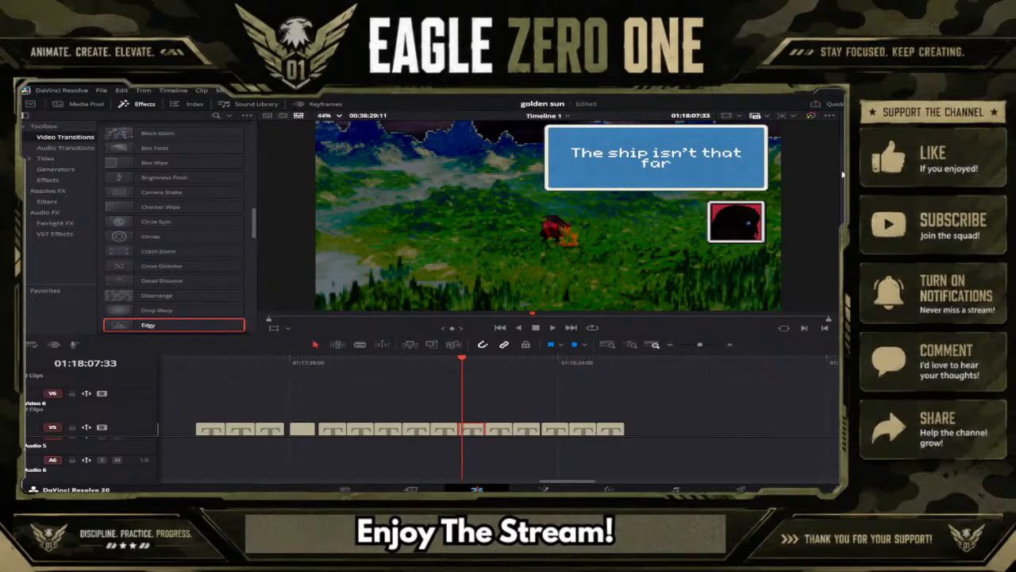
pyautogui.write('far away. They')
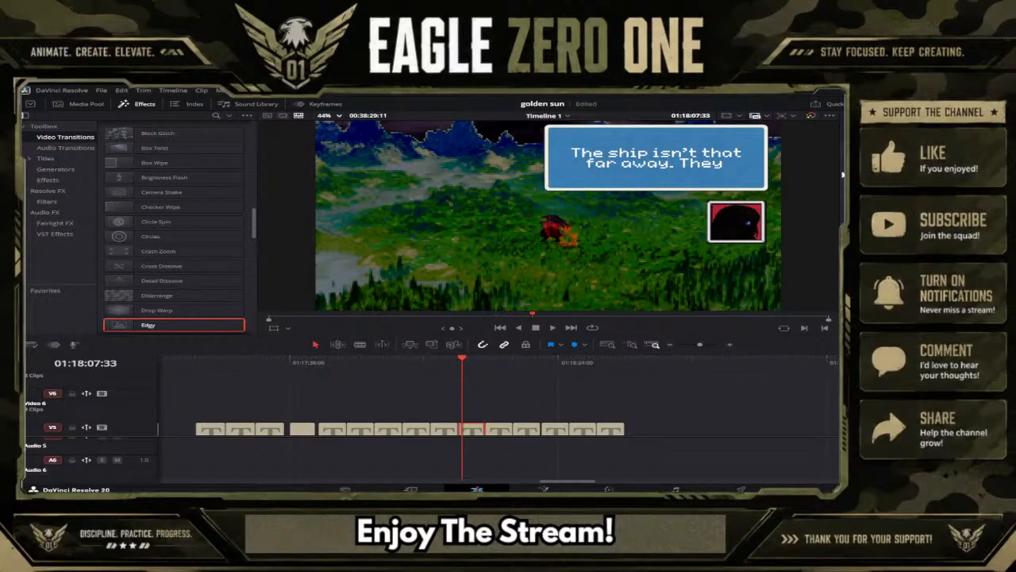
pyautogui.write(' pro')
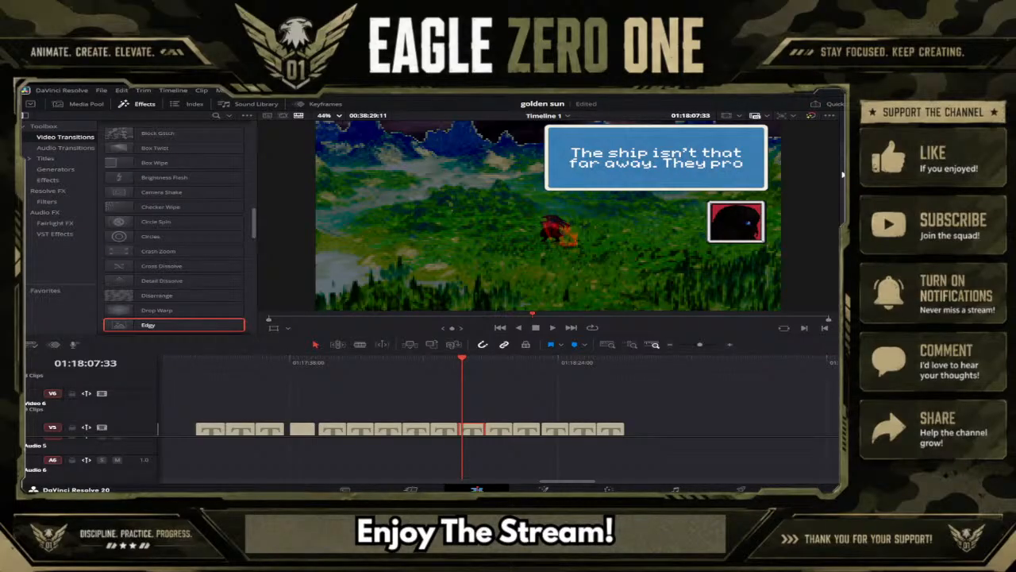
# Append "They probably informed the Colonel." to the caption at 01:18:07:33, starting a new line before "probably".
pyautogui.press('BackSpace')
pyautogui.press('BackSpace')
pyautogui.press('BackSpace')
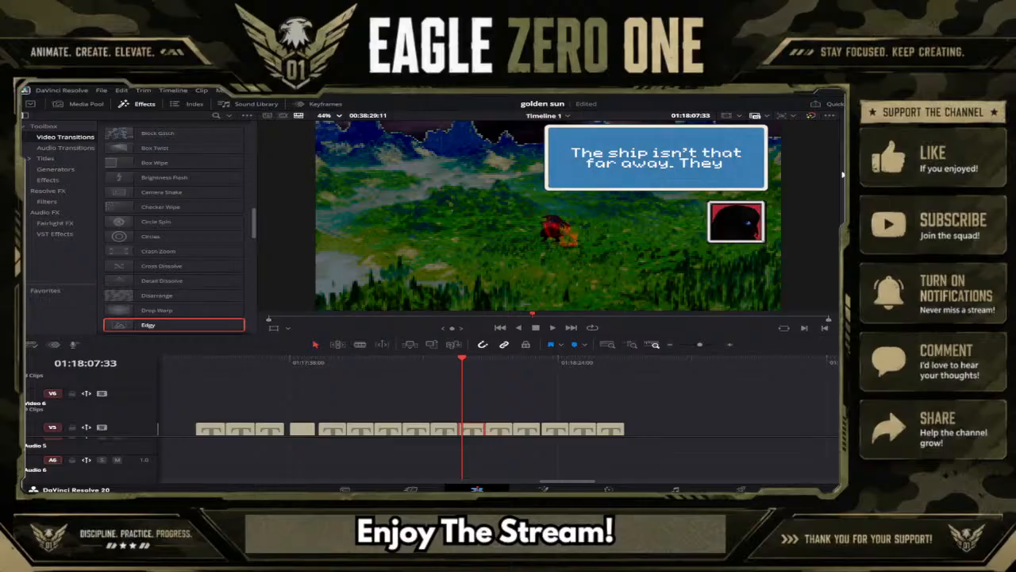
pyautogui.press('Return')
pyautogui.write('probab')
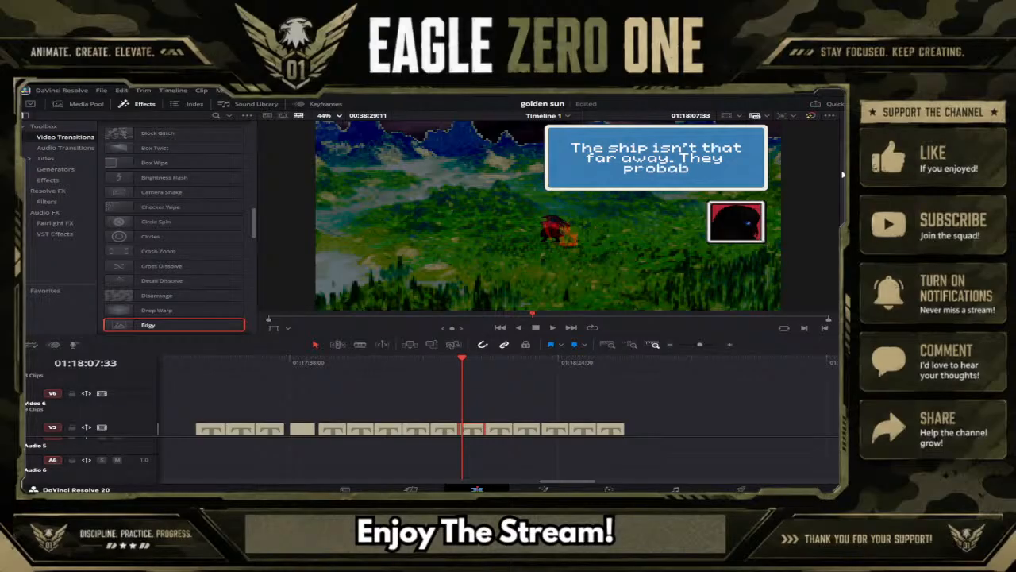
pyautogui.write('ly in')
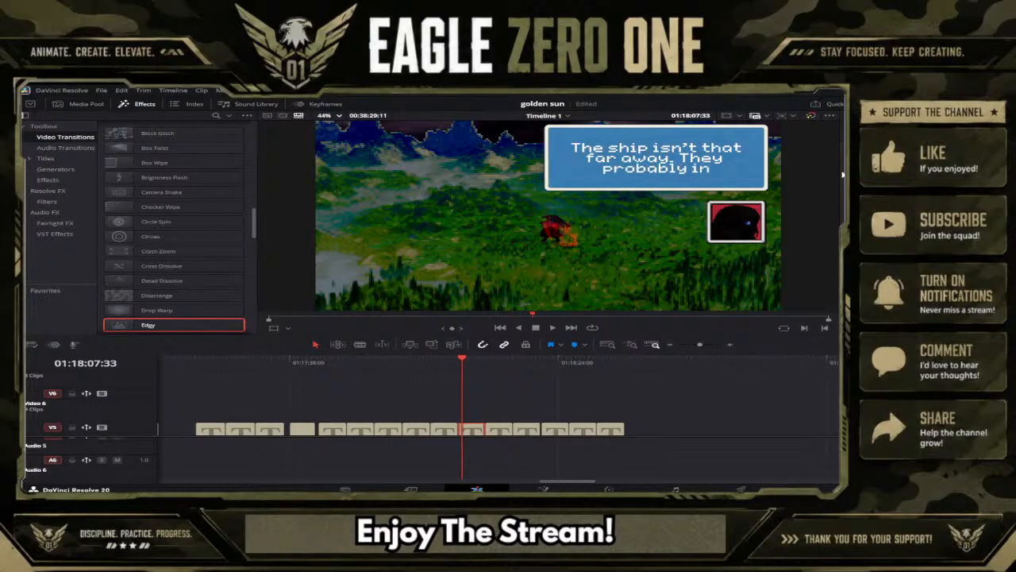
pyautogui.write('fromed')
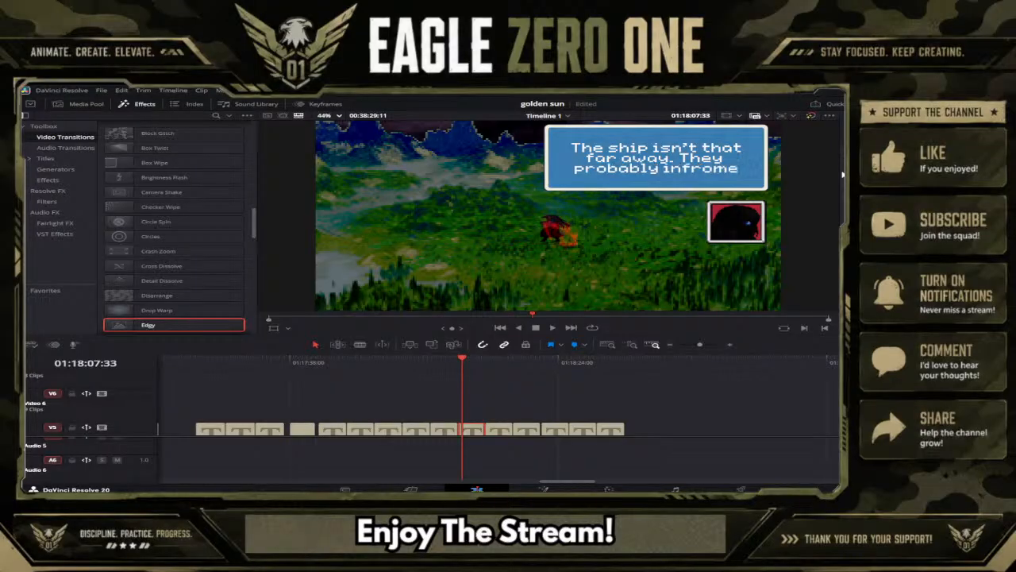
pyautogui.press('BackSpace')
pyautogui.press('BackSpace')
pyautogui.press('BackSpace')
pyautogui.press('BackSpace')
pyautogui.press('BackSpace')
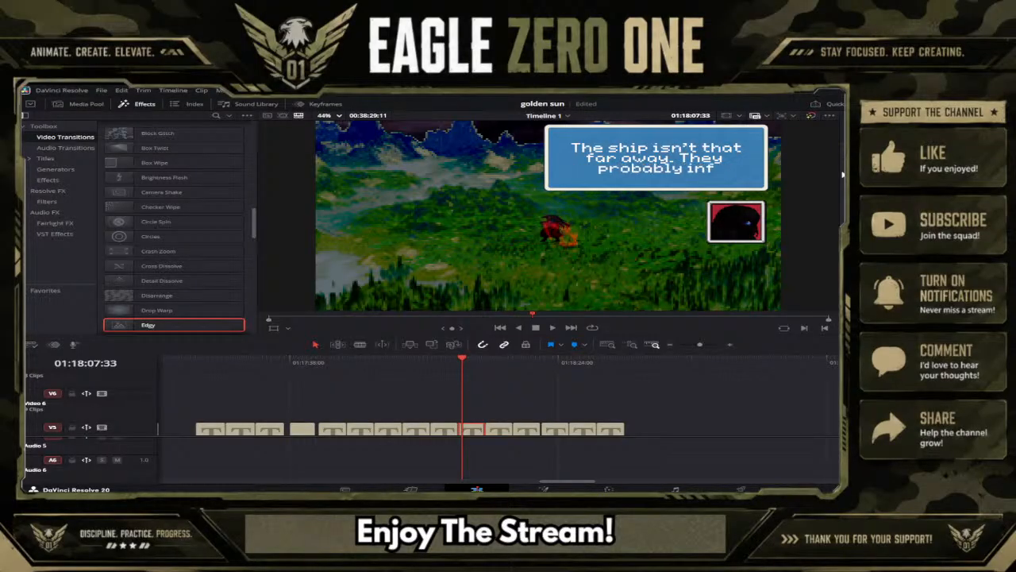
pyautogui.write('ormed')
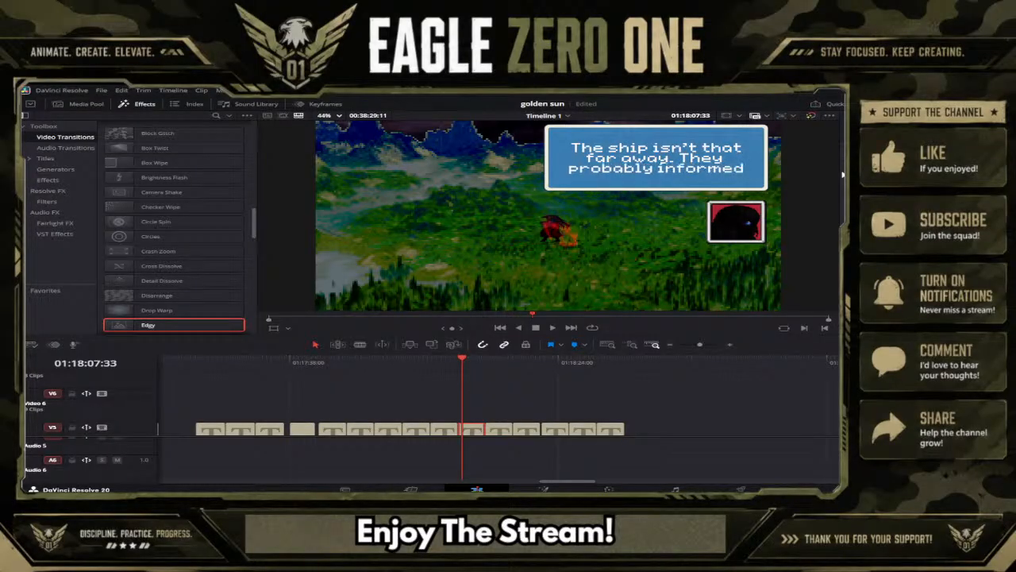
pyautogui.write(' the')
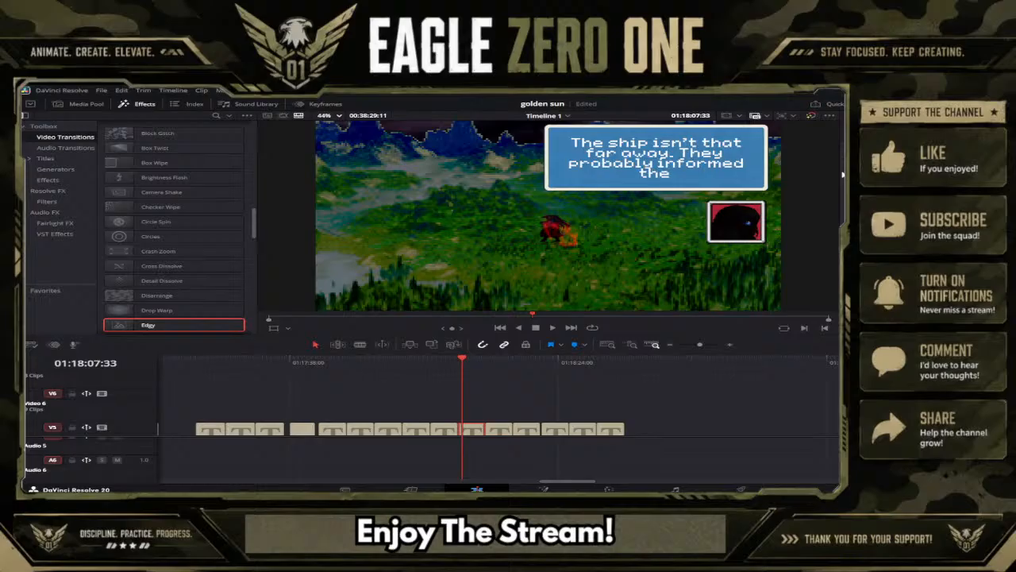
pyautogui.write(' Colonel')
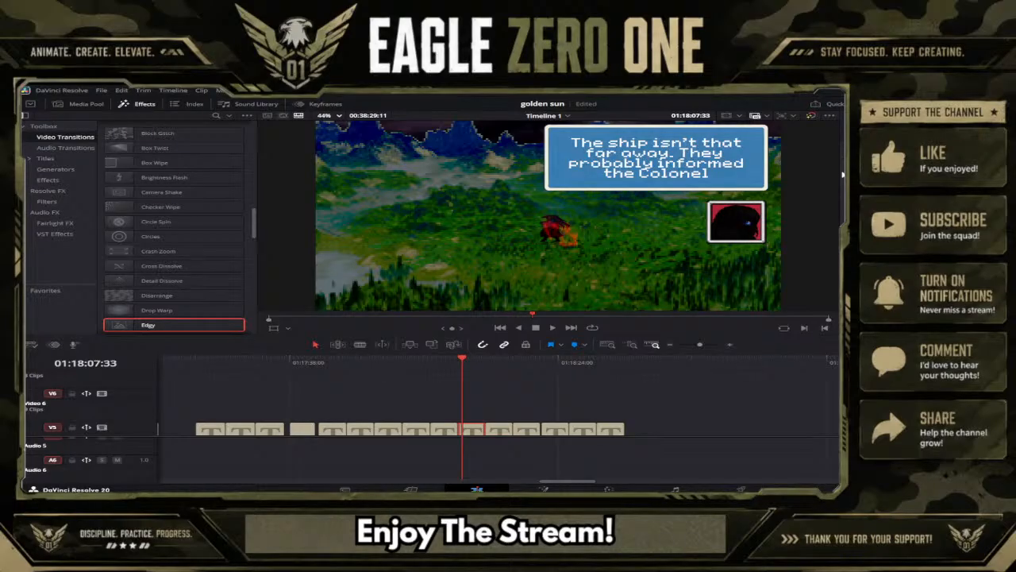
pyautogui.write(". I'kk")
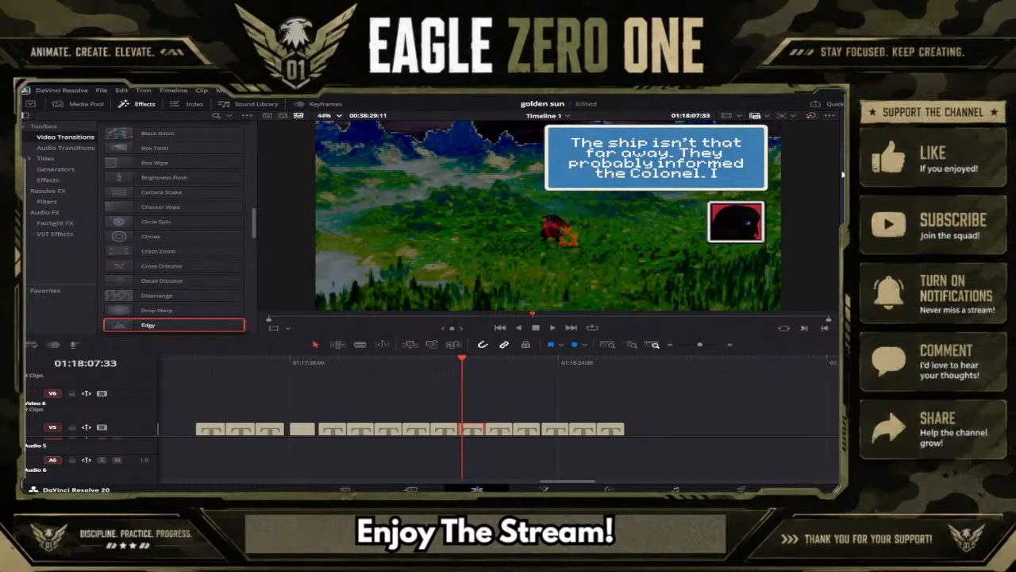
# Complete the same caption with the sentence "I'll fly back quickly.".
pyautogui.press('BackSpace')
pyautogui.press('BackSpace')
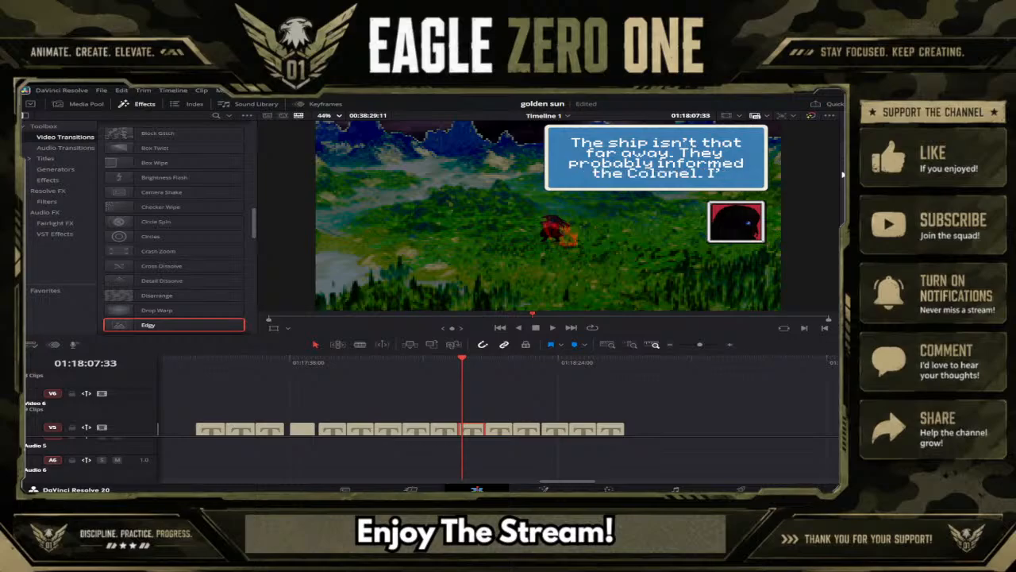
pyautogui.write('ll')
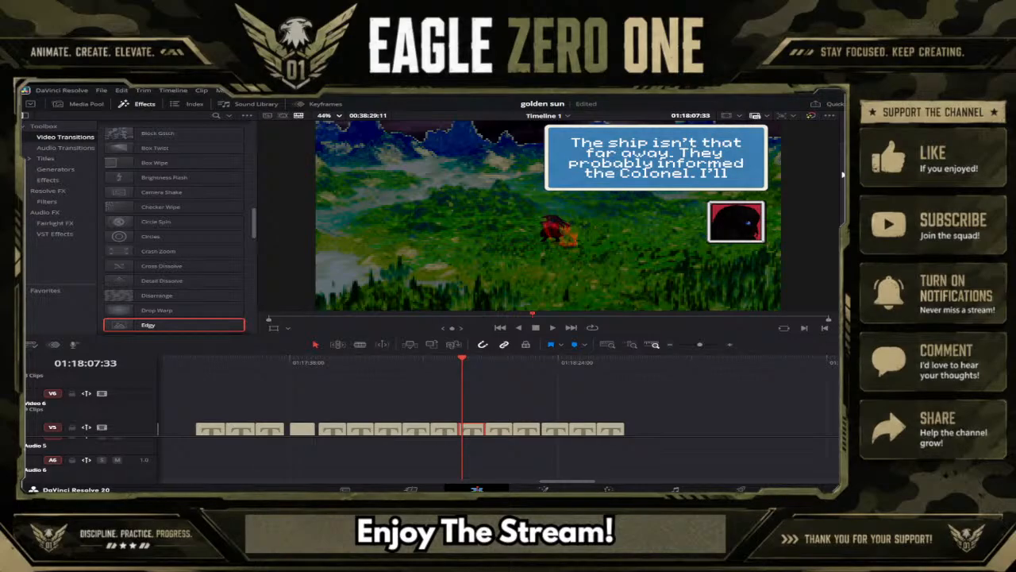
pyautogui.write(' f')
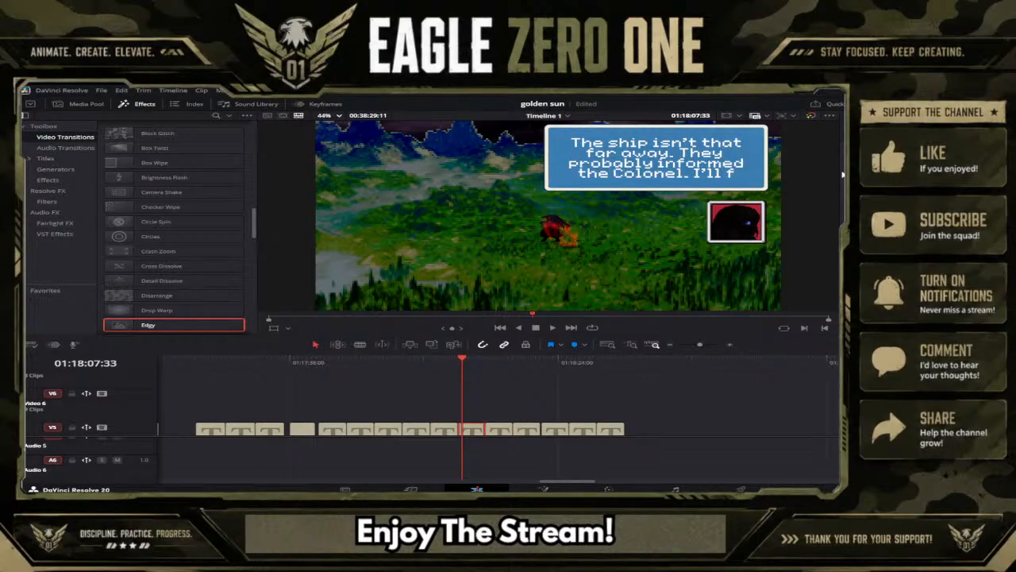
pyautogui.write('ly bac')
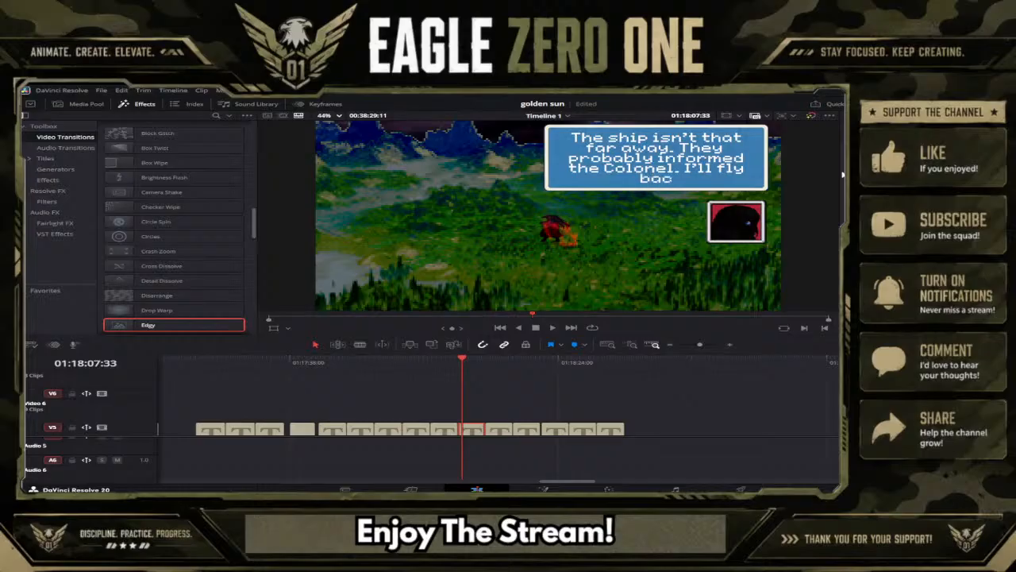
pyautogui.write('k quick')
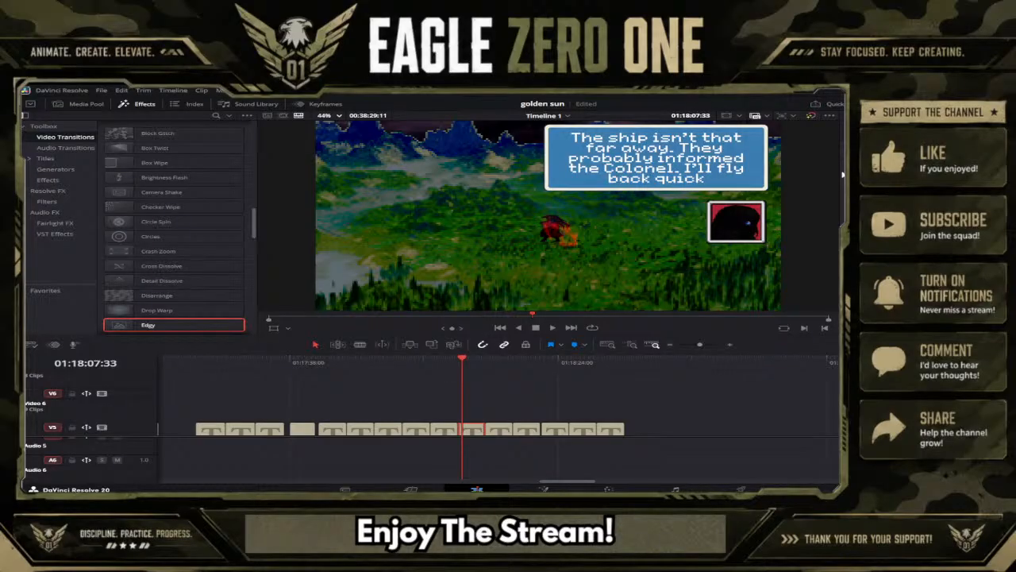
pyautogui.write('ly.')
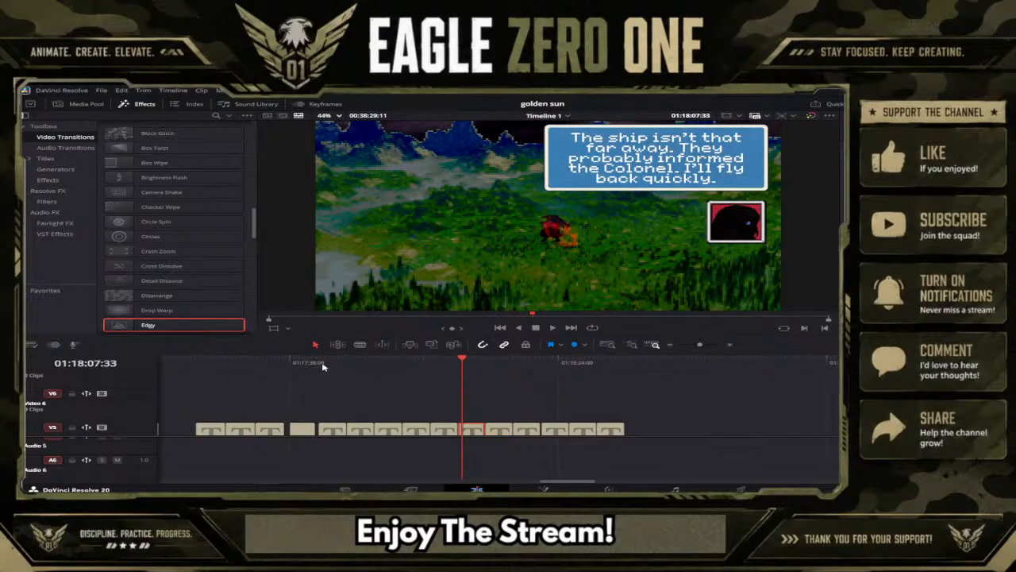
# Play back the shadowed-character captions through the last one, replaying the revised "The ship isn't that far away" caption to check its wording.
pyautogui.click(323, 365)
pyautogui.click(554, 327)
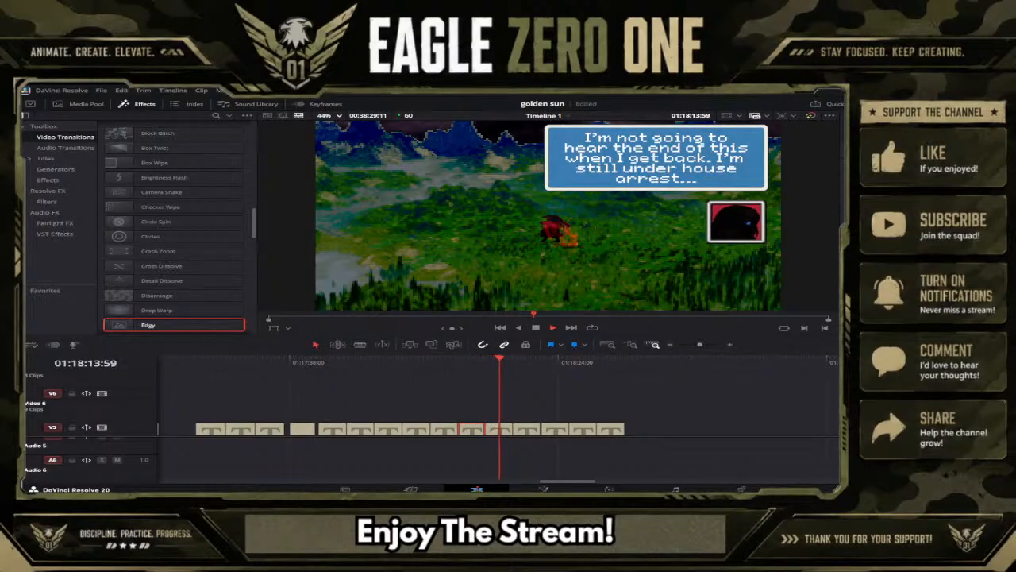
pyautogui.click(468, 364)
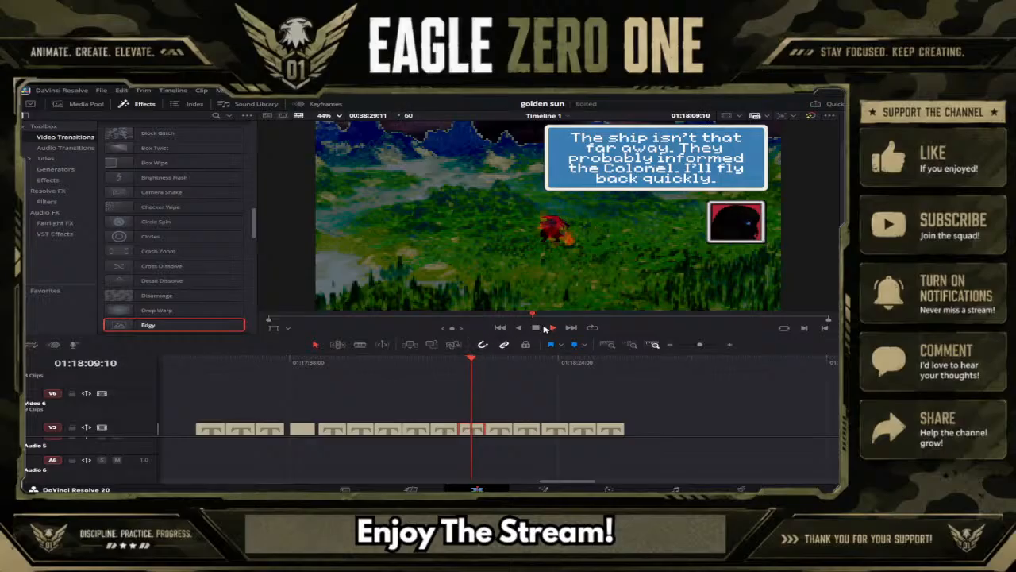
pyautogui.click(538, 328)
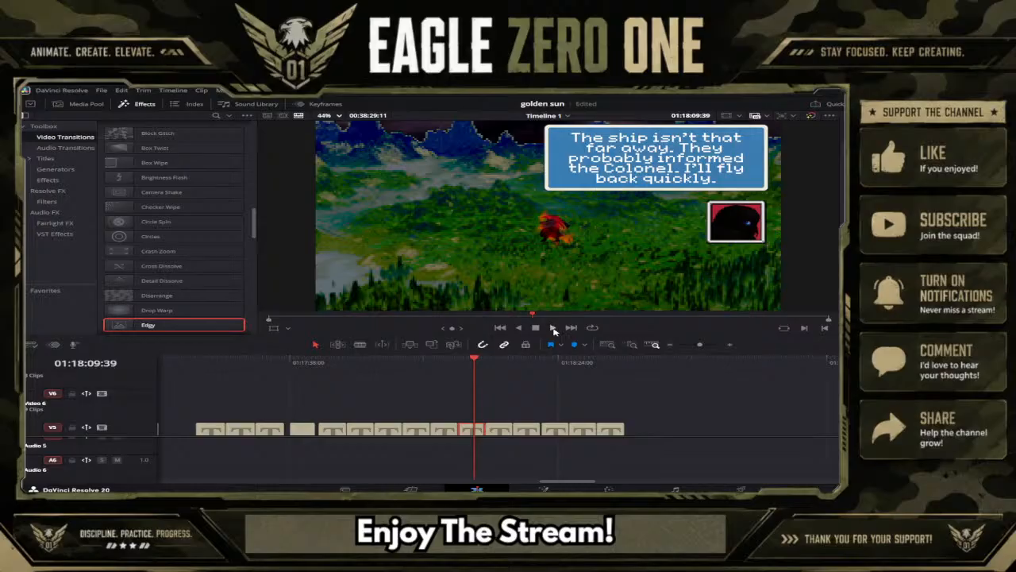
pyautogui.click(554, 328)
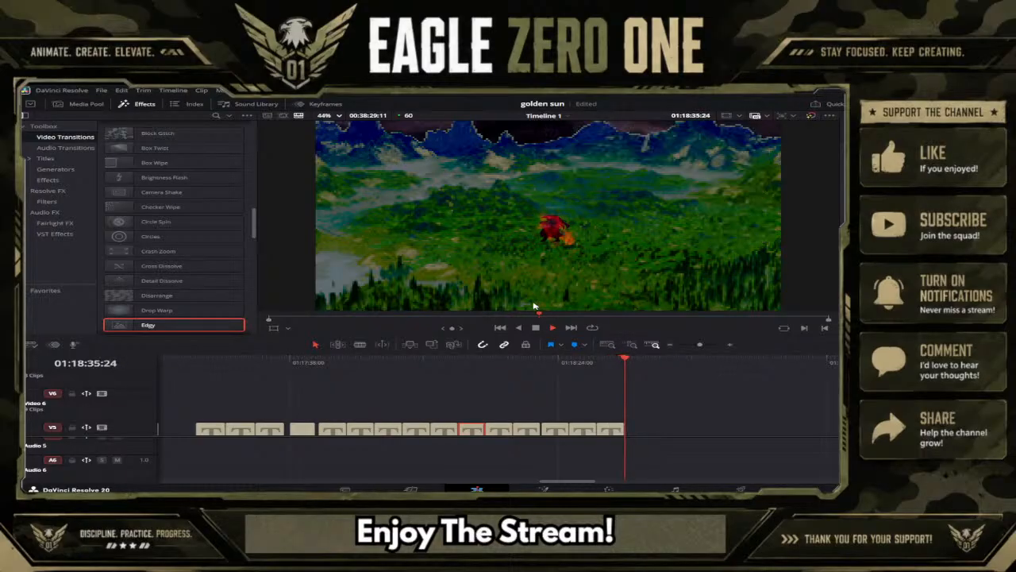
pyautogui.click(536, 328)
# Extend the background on Video 1 by pasting the copied background clips at its end, at 01:18:37:50.
pyautogui.scroll(-3, 760, 409)
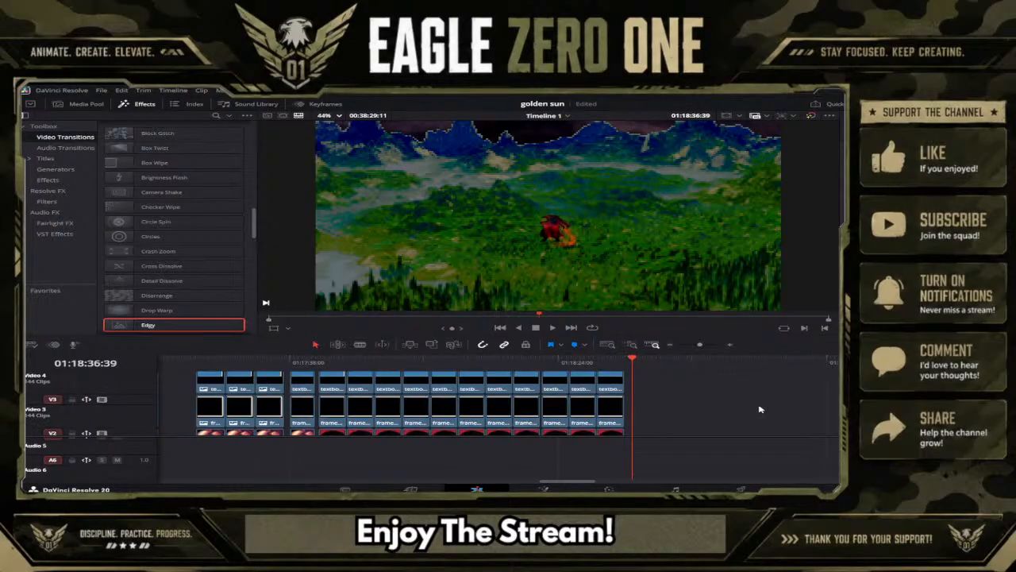
pyautogui.scroll(-2, 755, 409)
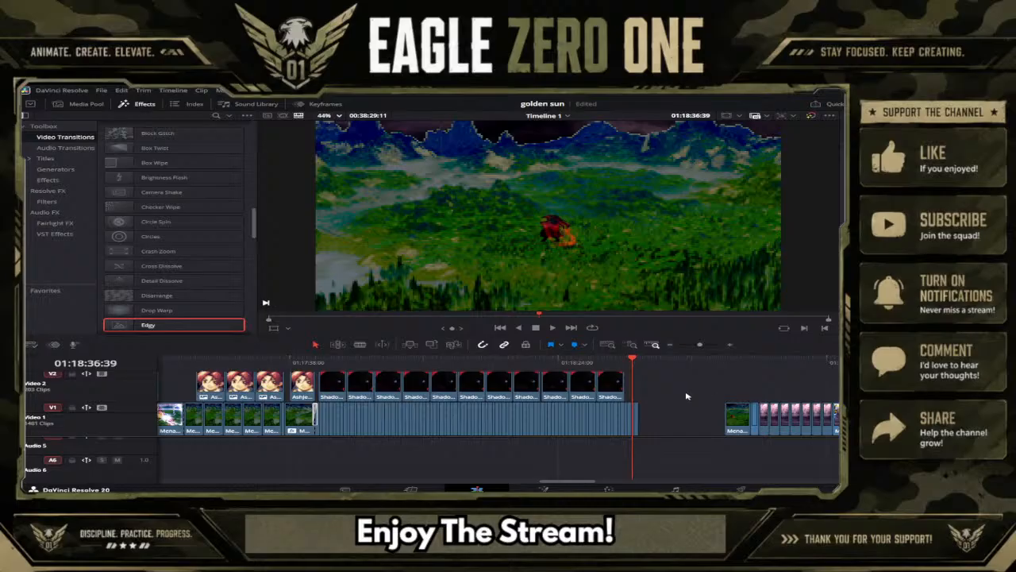
pyautogui.scroll(2, 667, 399)
pyautogui.scroll(-2, 667, 399)
pyautogui.click(640, 362)
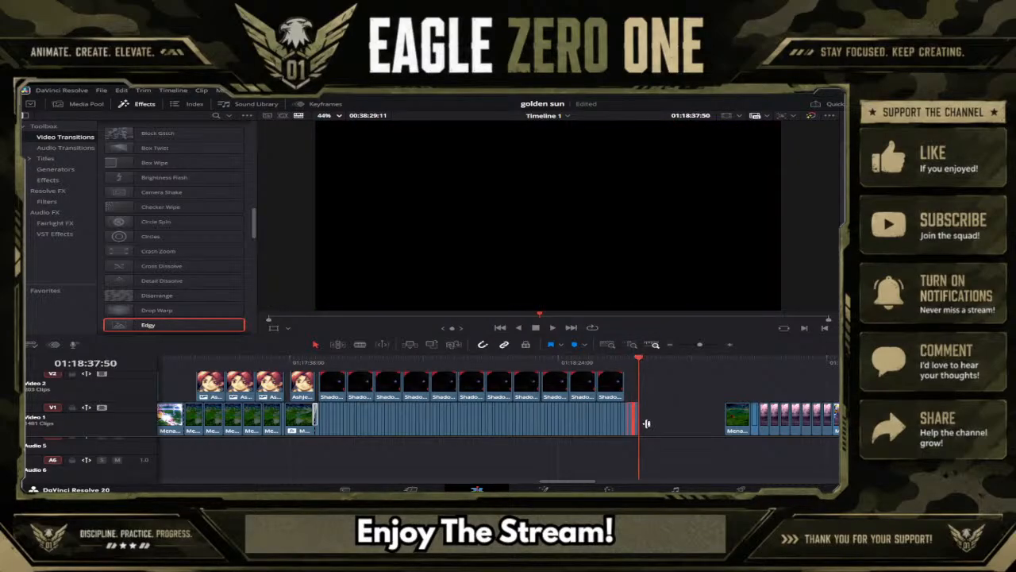
pyautogui.hotkey('ctrl', 'v')
# Select the clips of the last shadowed-character caption group, starting with its title on Video 5.
pyautogui.scroll(5, 659, 428)
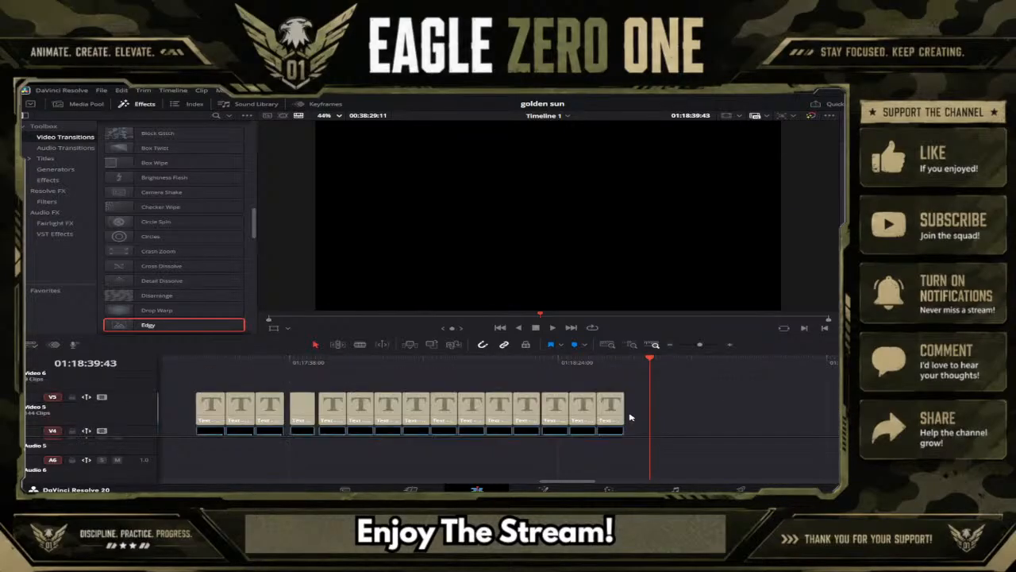
pyautogui.click(608, 406)
pyautogui.scroll(-3, 612, 426)
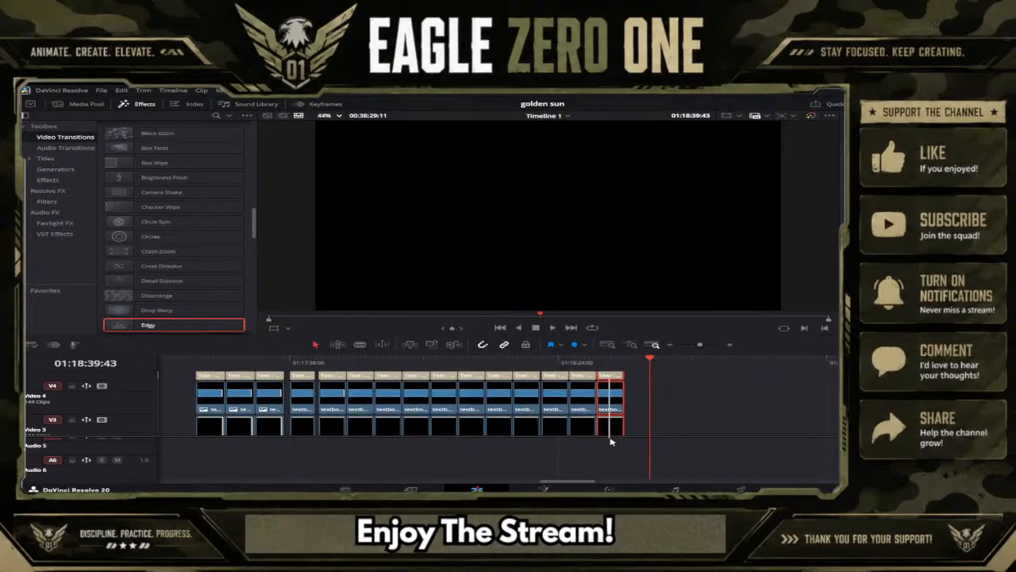